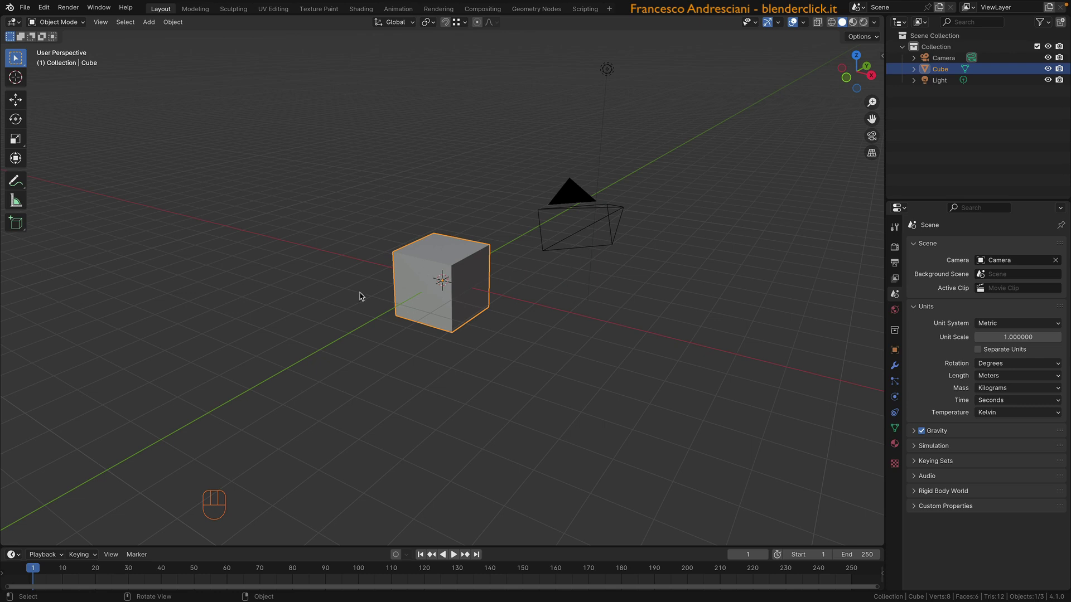
Move the default cube up 1 m along the global Z axis
{"action": "key", "text": "g"}
{"action": "type", "text": "z"}
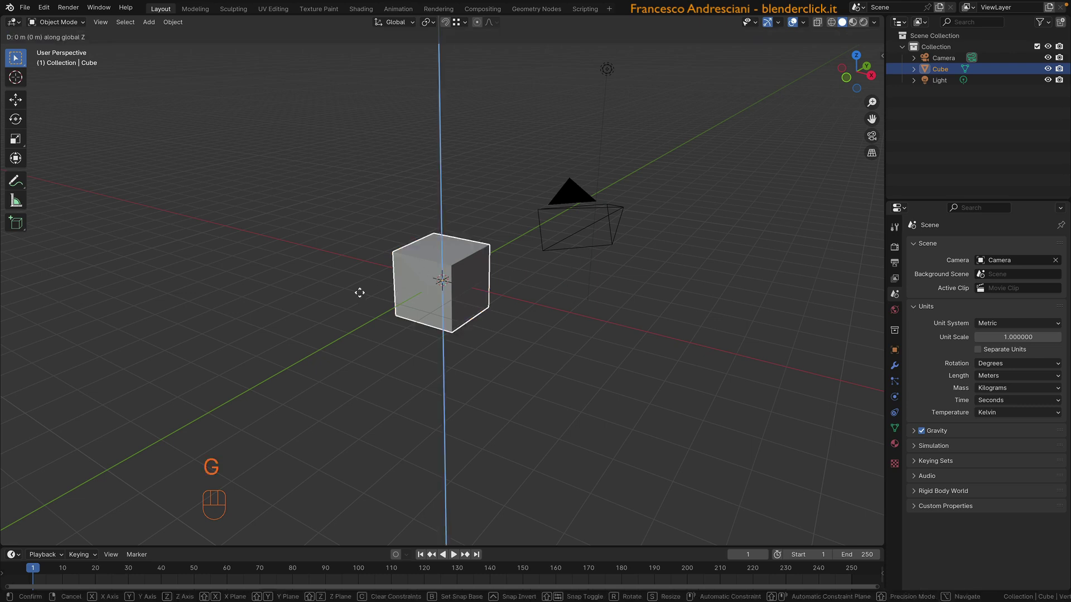
{"action": "type", "text": "1"}
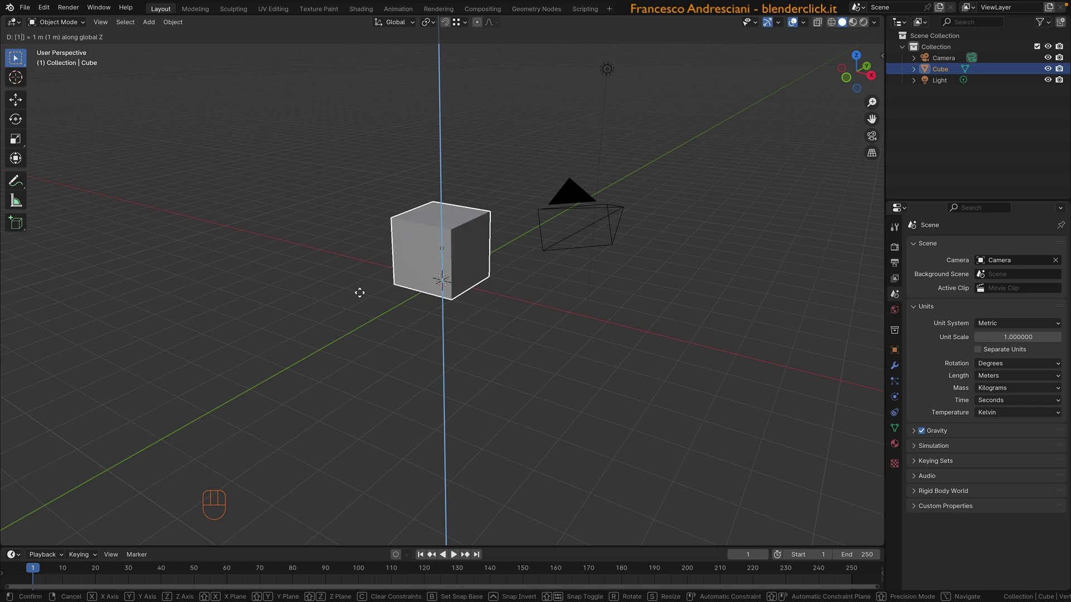
{"action": "key", "text": "Return"}
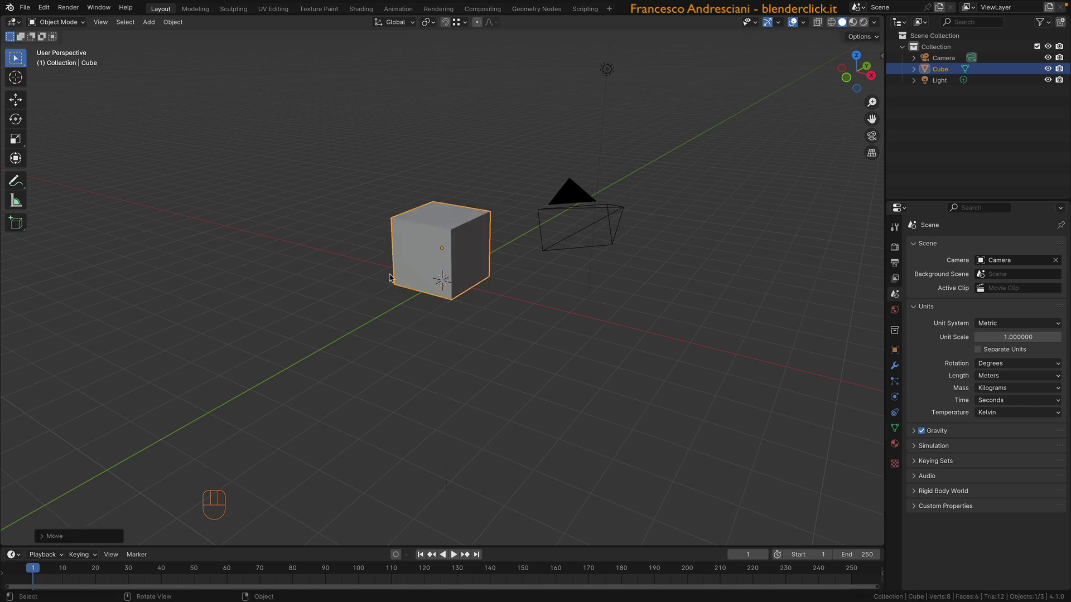
Set the cube's dimensions to 0.3 m in Y and 6 m in X to form a wall
{"action": "middle_click_drag", "start_coordinate": [394, 307], "coordinate": [430, 259]}
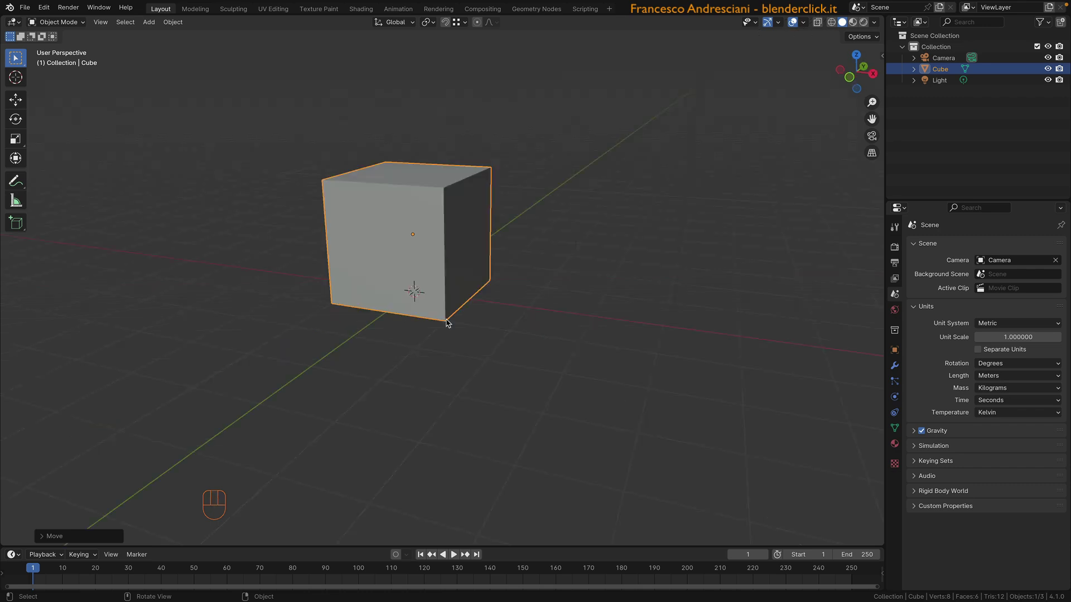
{"action": "key", "text": "n"}
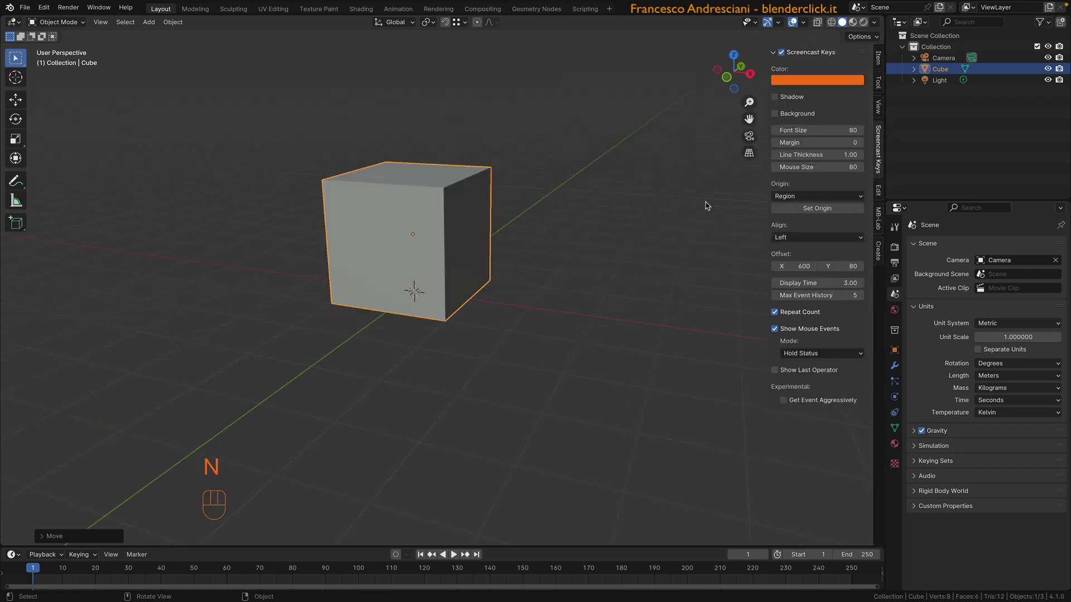
{"action": "left_click", "coordinate": [878, 57]}
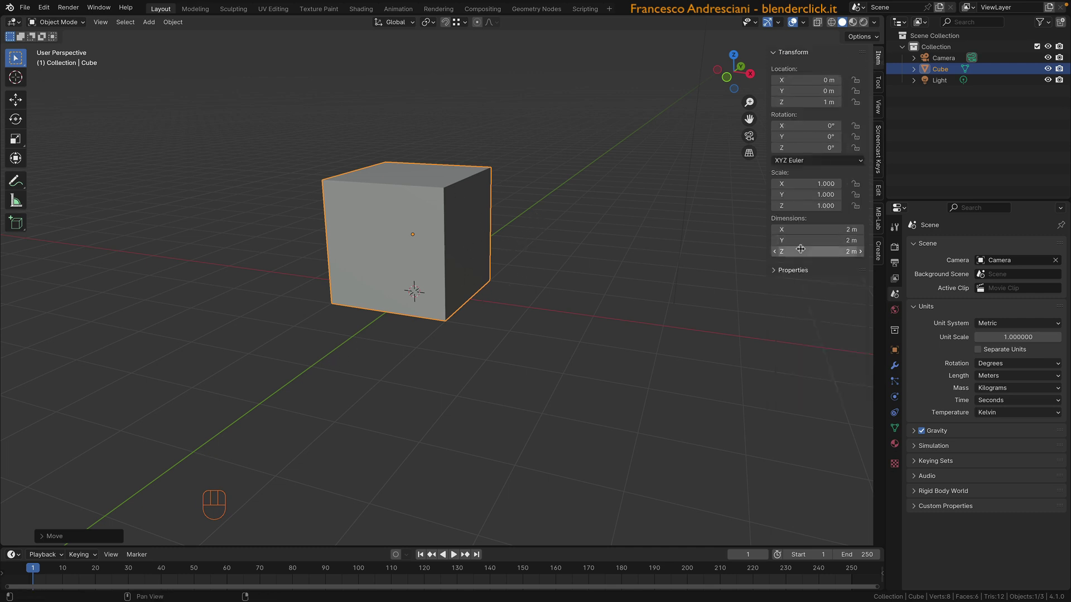
{"action": "left_click", "coordinate": [818, 240]}
{"action": "type", "text": "0.3"}
{"action": "key", "text": "Return"}
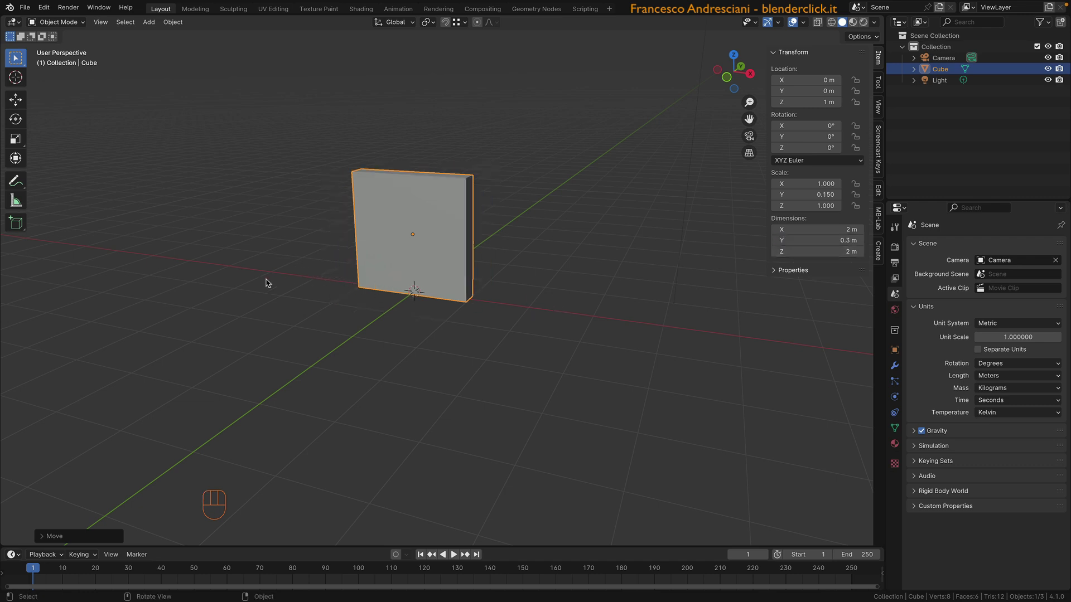
{"action": "left_click", "coordinate": [817, 229]}
{"action": "type", "text": "6"}
{"action": "key", "text": "Return"}
Raise the wall's top face by 1 m in Edit Mode for a 3 m height, and return to Object Mode
{"action": "key", "text": "Tab"}
{"action": "left_click", "coordinate": [427, 177]}
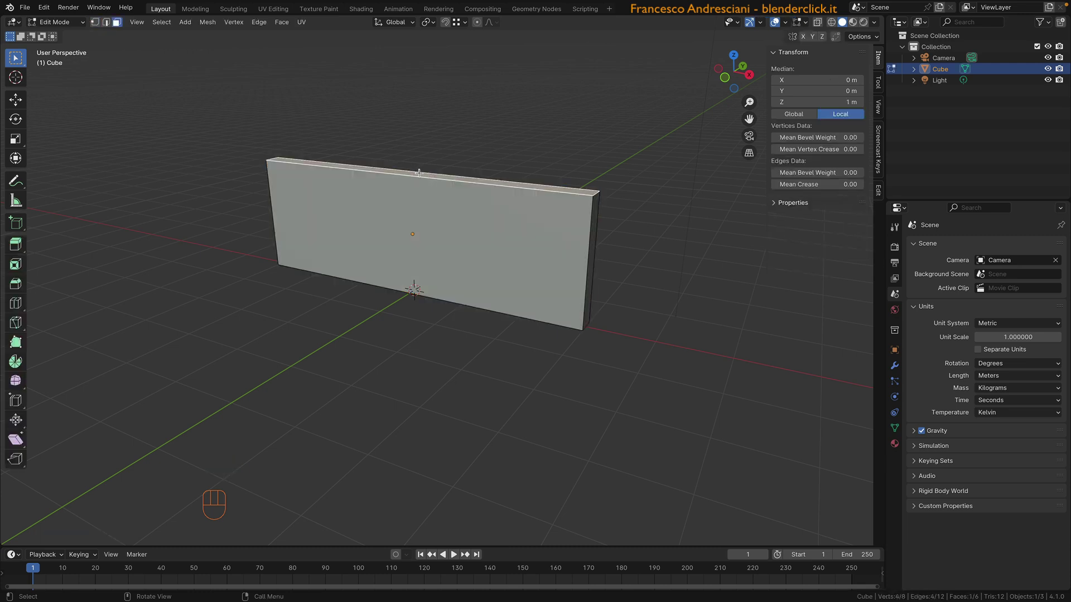
{"action": "left_click", "coordinate": [16, 99]}
{"action": "left_click_drag", "start_coordinate": [410, 129], "coordinate": [408, 59]}
{"action": "middle_click_drag", "start_coordinate": [408, 59], "coordinate": [297, 258]}
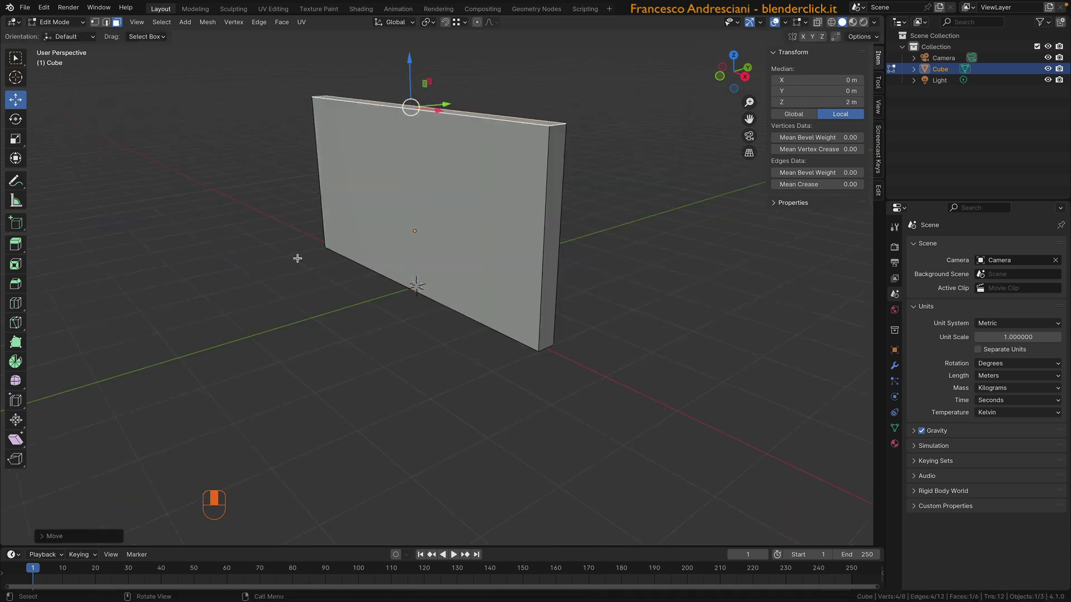
{"action": "key", "text": "Tab"}
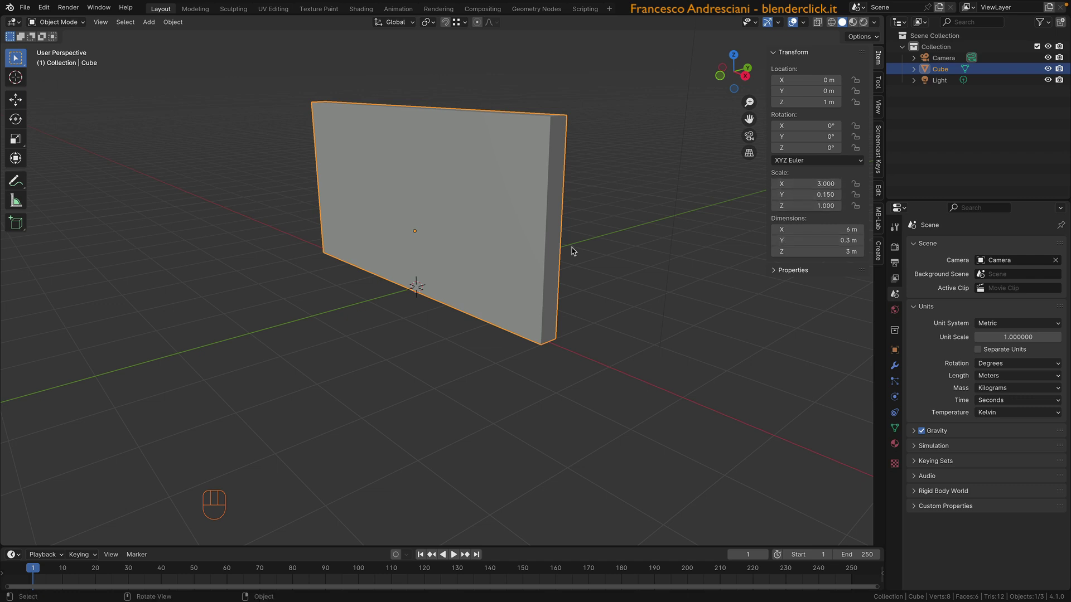
Try setting the wall's scale to 1 on the X, Y and Z axes by entering the values directly
{"action": "middle_click_drag", "start_coordinate": [424, 220], "coordinate": [416, 224]}
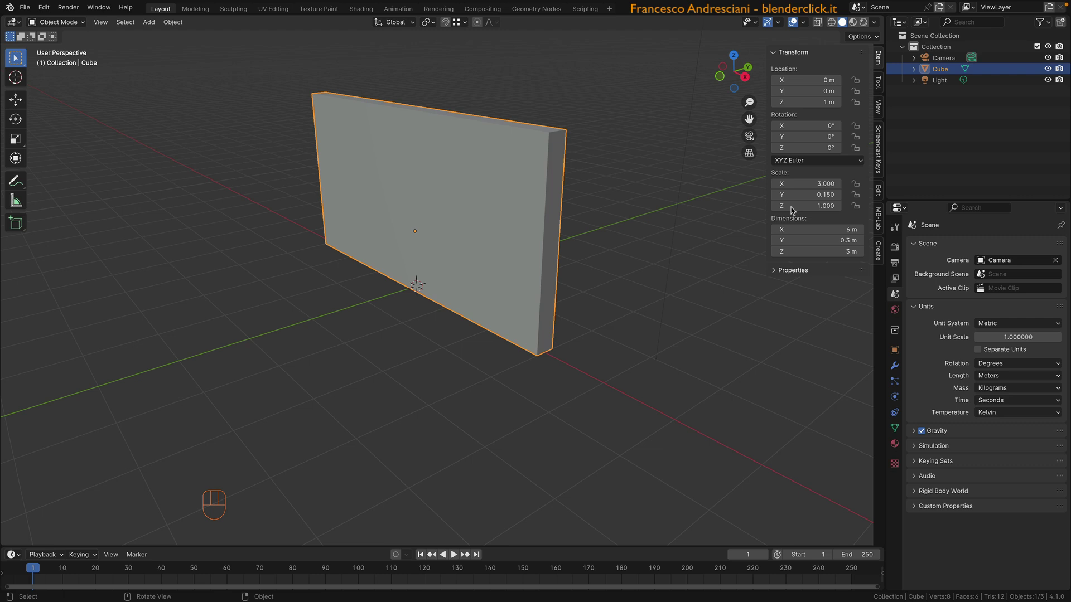
{"action": "left_click", "coordinate": [794, 185]}
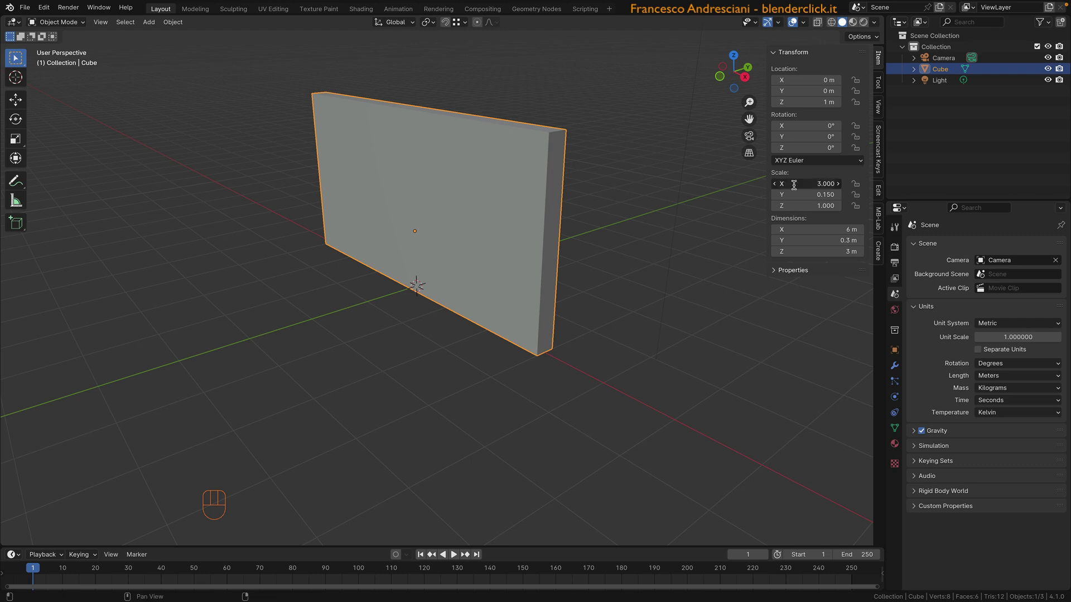
{"action": "type", "text": "1"}
{"action": "key", "text": "Tab"}
{"action": "type", "text": "1"}
{"action": "key", "text": "Tab"}
{"action": "type", "text": "1"}
{"action": "key", "text": "Return"}
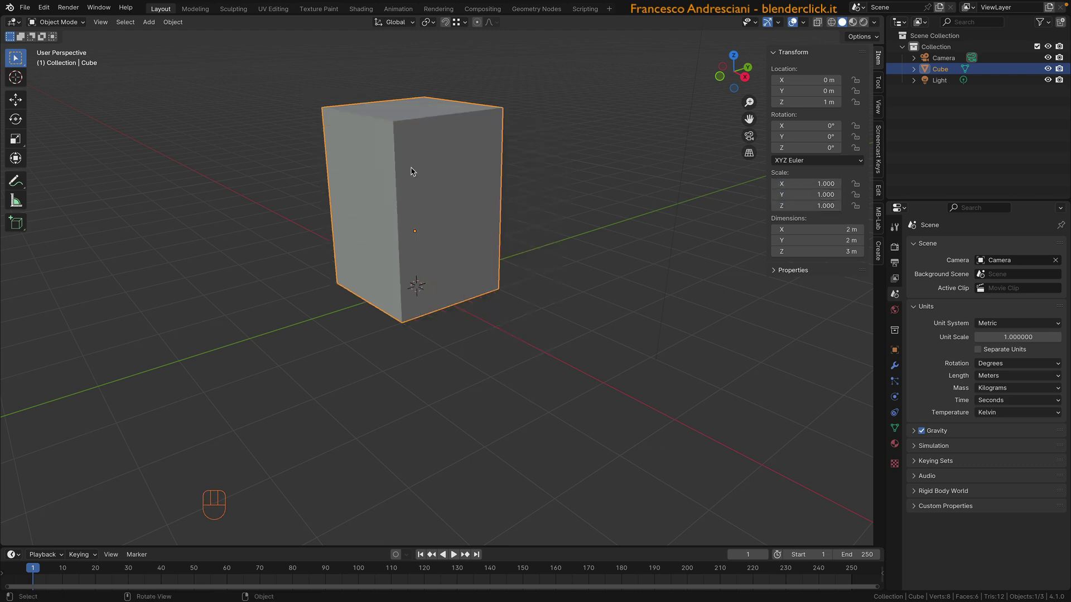
Undo the manual scale changes on the wall
{"action": "key", "text": "super+z"}
{"action": "key", "text": "super+z"}
{"action": "key", "text": "super+z"}
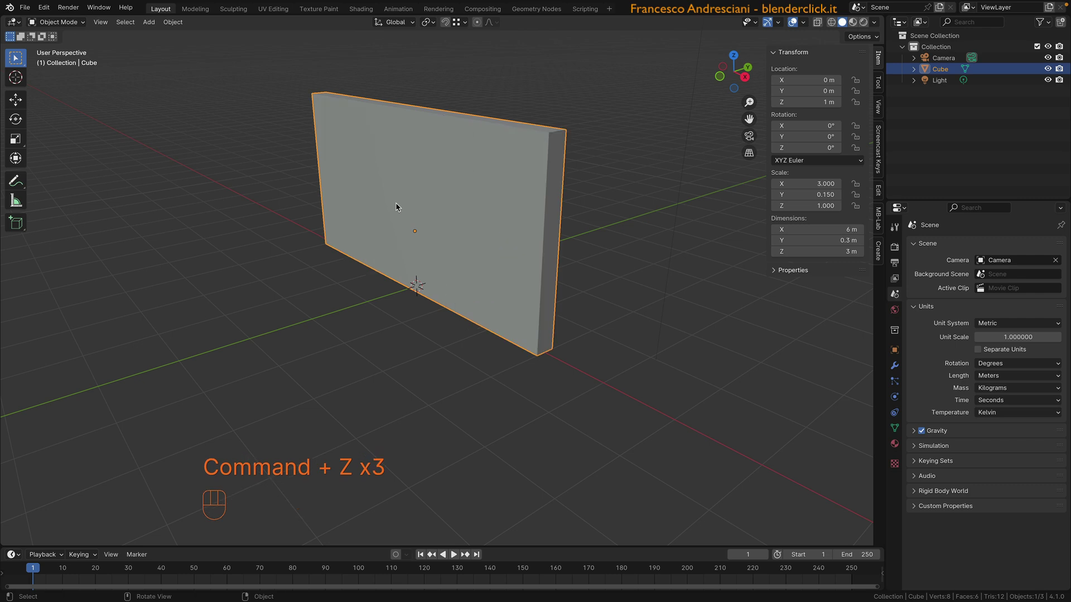
Apply the wall's scale and its location
{"action": "middle_click_drag", "start_coordinate": [447, 246], "coordinate": [480, 251]}
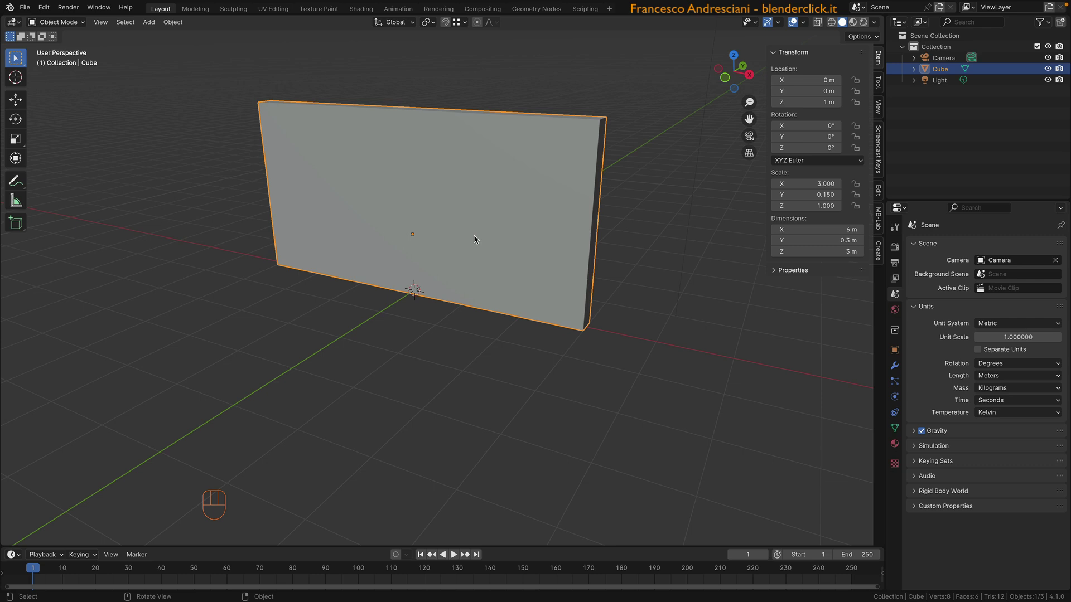
{"action": "middle_click_drag", "start_coordinate": [461, 238], "coordinate": [449, 240]}
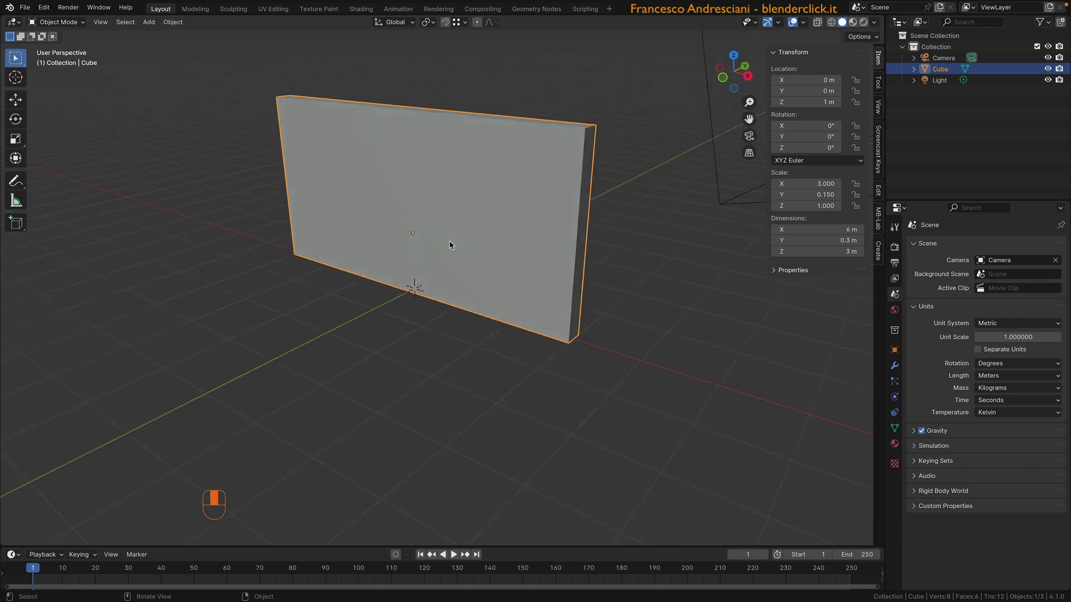
{"action": "key", "text": "ctrl+a"}
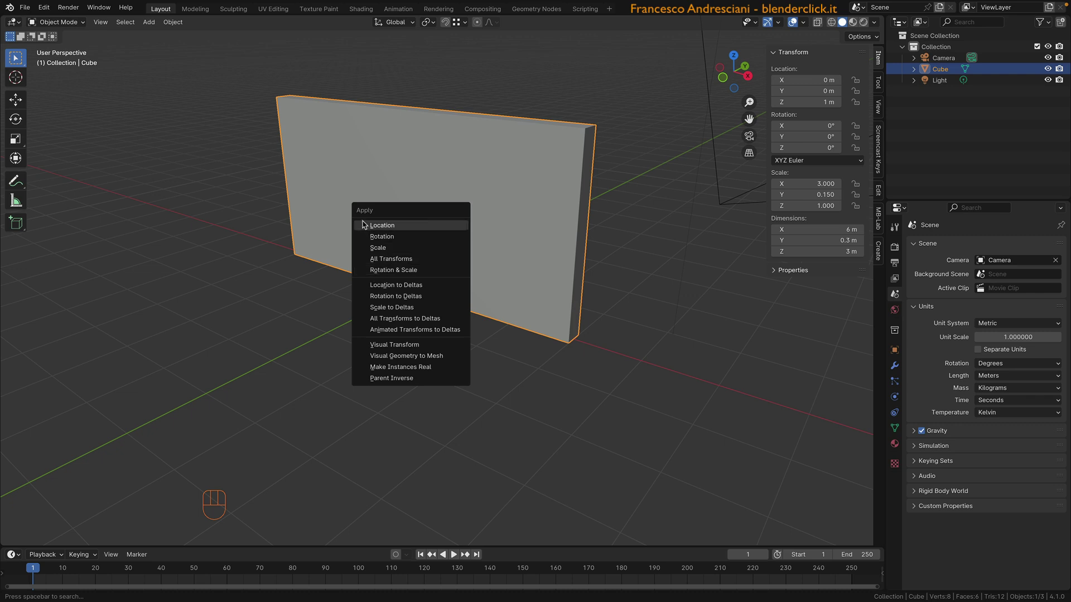
{"action": "left_click", "coordinate": [379, 249]}
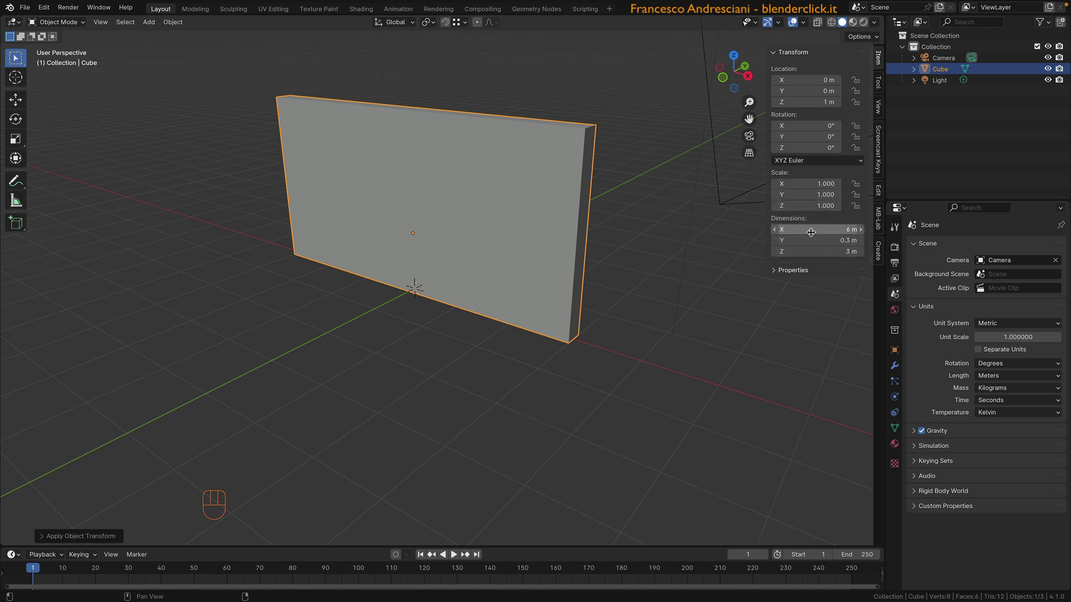
{"action": "mouse_move", "coordinate": [413, 249]}
{"action": "middle_mouse_down"}
{"action": "mouse_move", "coordinate": [433, 239]}
{"action": "mouse_move", "coordinate": [413, 237]}
{"action": "middle_mouse_up"}
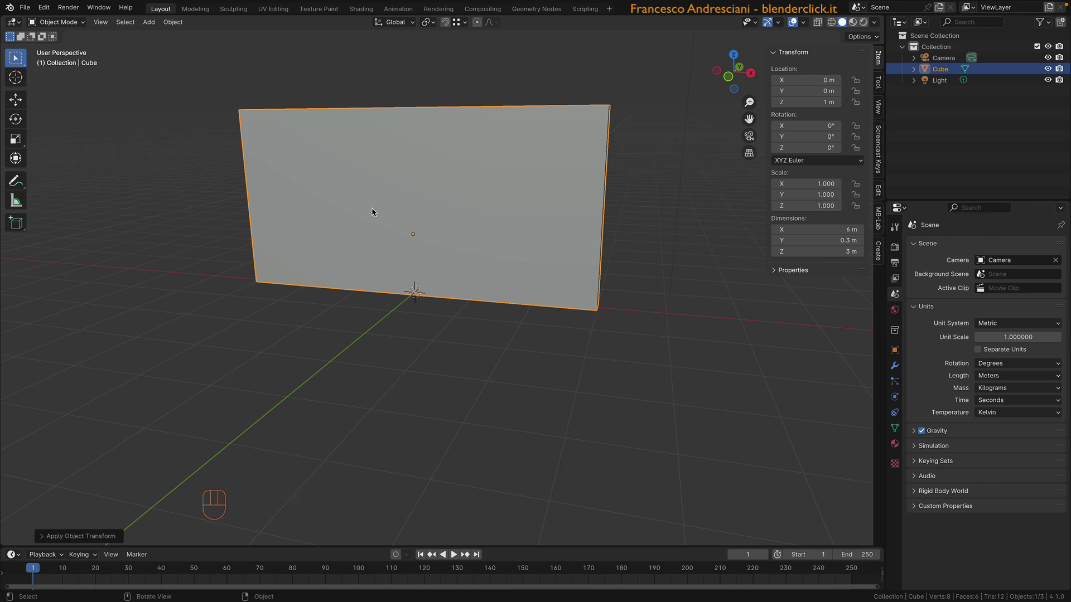
{"action": "key", "text": "ctrl+a"}
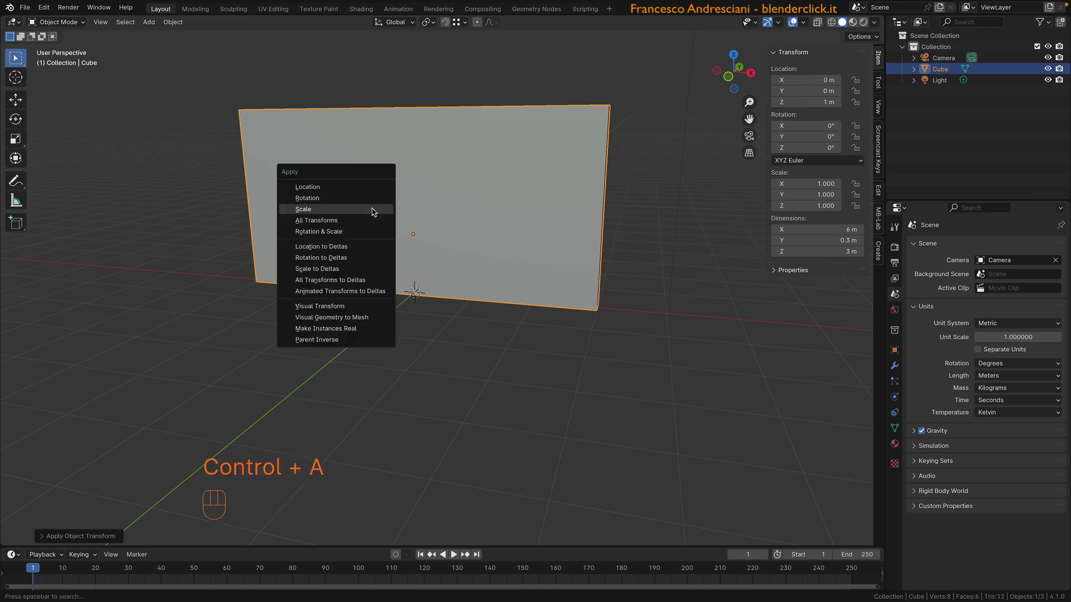
{"action": "left_click", "coordinate": [309, 189]}
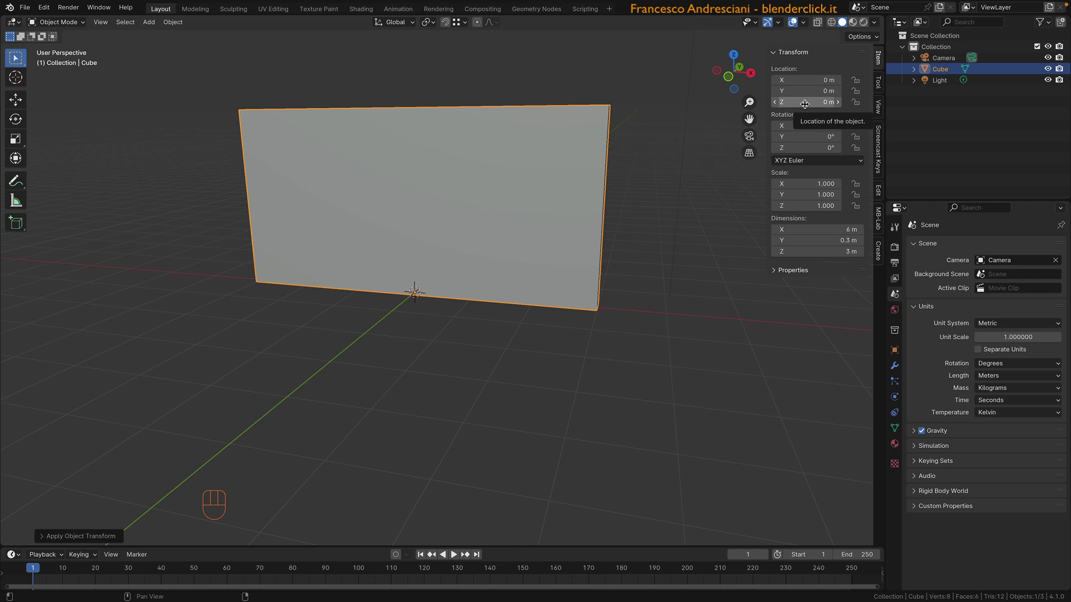
Add a mesh cylinder at the origin and set its X rotation to 90°
{"action": "middle_click_drag", "start_coordinate": [392, 201], "coordinate": [447, 230]}
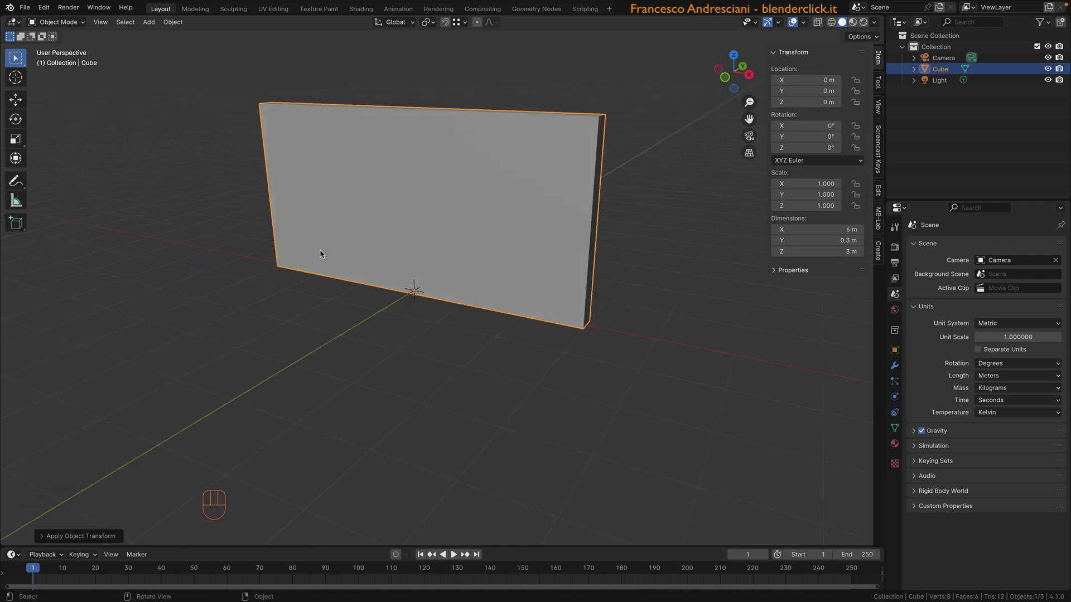
{"action": "key", "text": "shift+a"}
{"action": "mouse_move", "coordinate": [284, 268]}
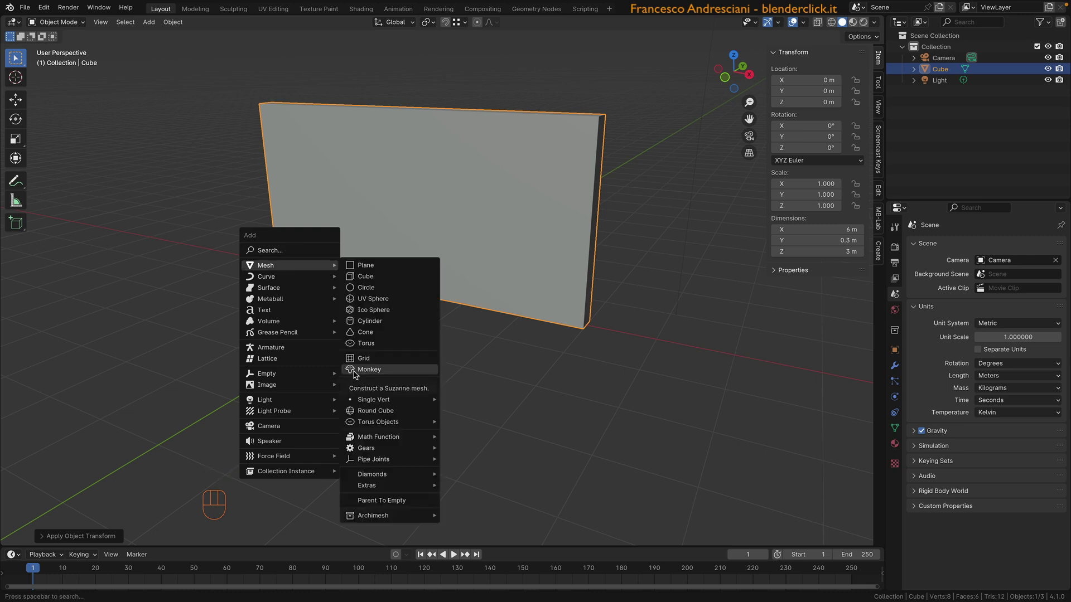
{"action": "left_click", "coordinate": [370, 321]}
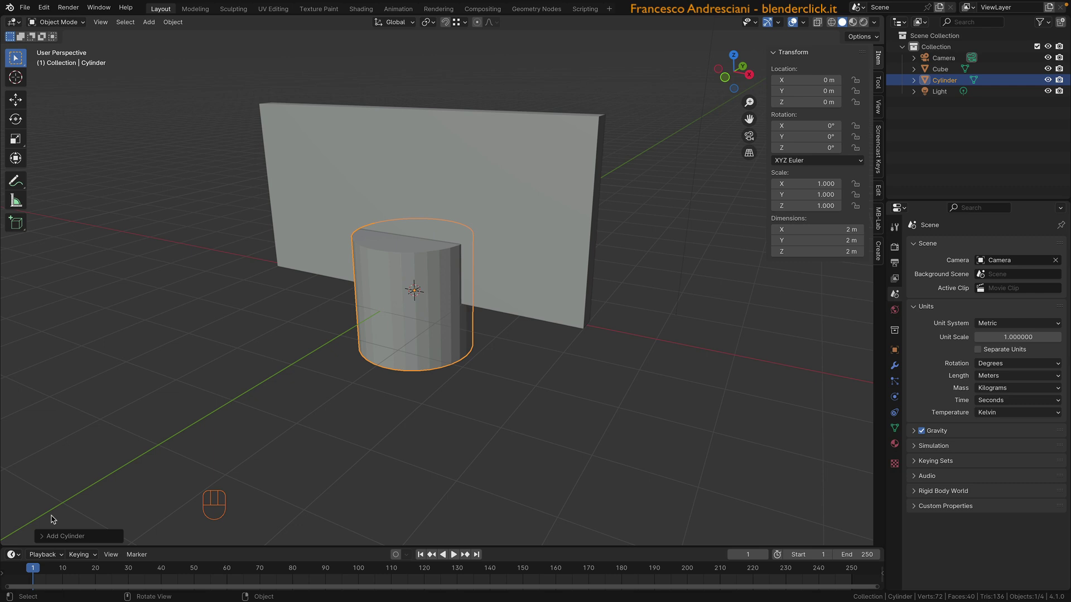
{"action": "left_click", "coordinate": [44, 538]}
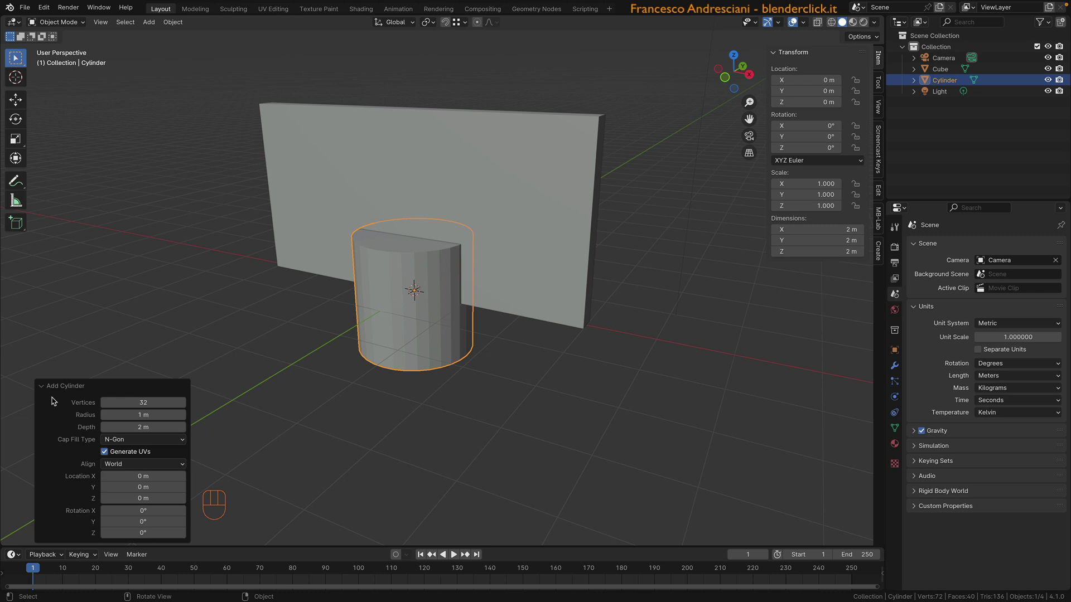
{"action": "left_click", "coordinate": [130, 511]}
{"action": "type", "text": "90"}
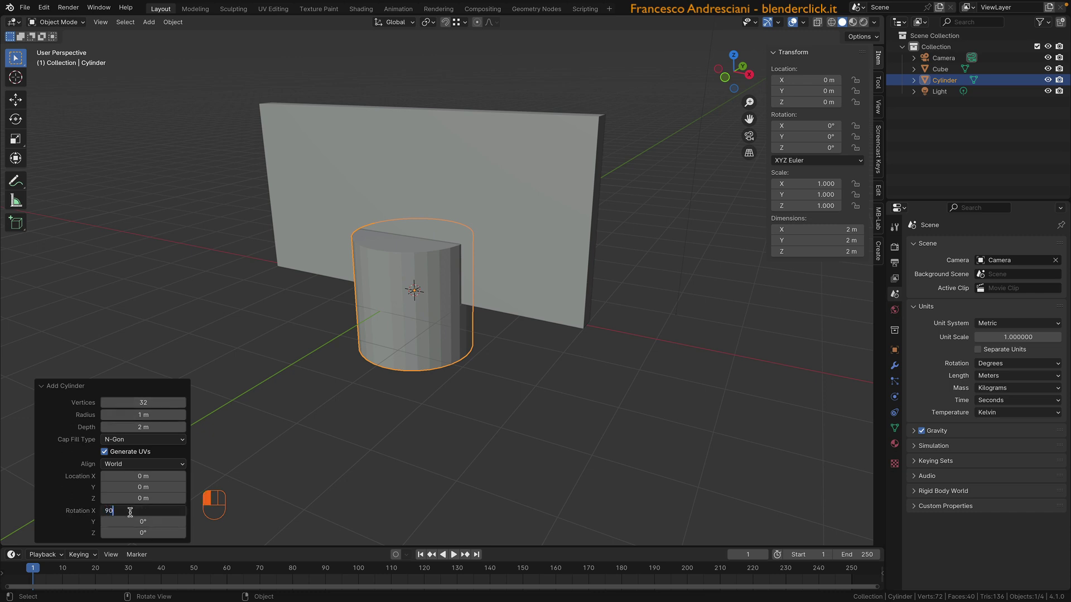
{"action": "key", "text": "Return"}
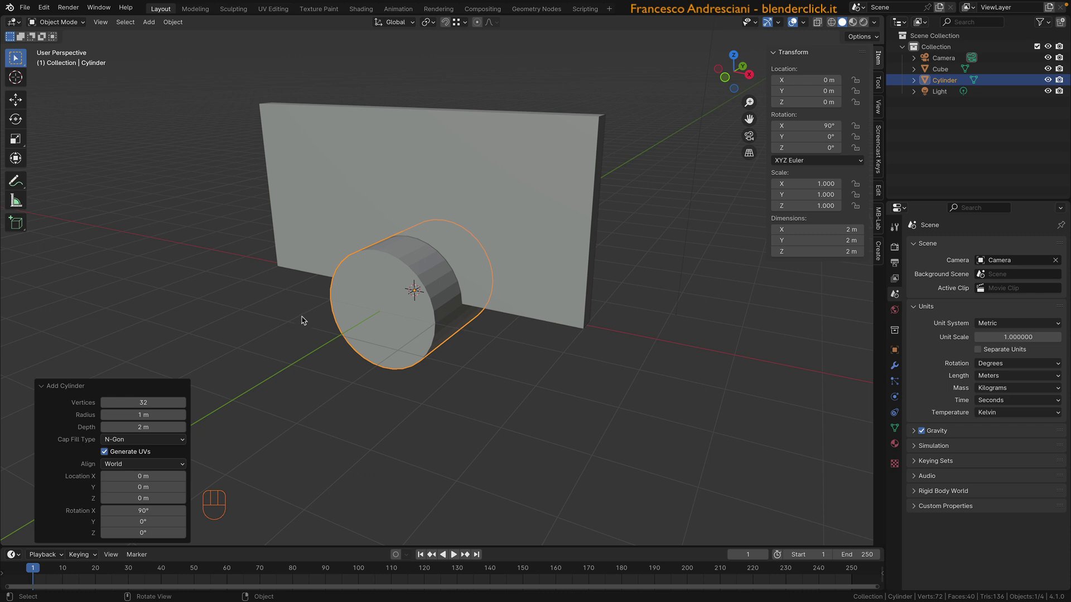
Set the new cylinder's radius to 2.5 m
{"action": "middle_click_drag", "start_coordinate": [302, 321], "coordinate": [391, 203]}
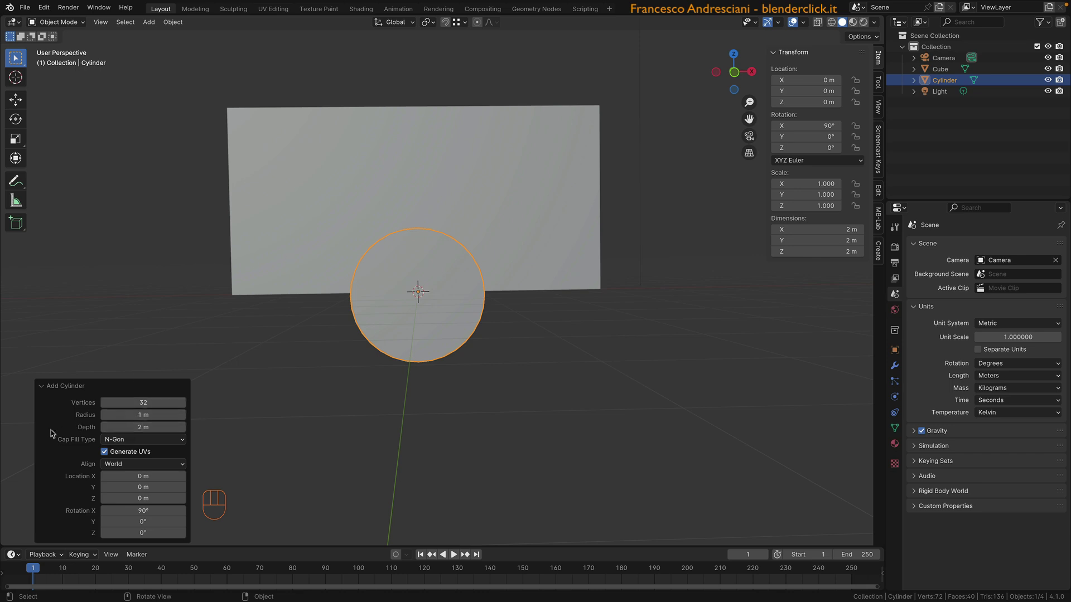
{"action": "left_click", "coordinate": [124, 417]}
{"action": "type", "text": "2.5"}
{"action": "key", "text": "Return"}
{"action": "middle_click_drag", "start_coordinate": [459, 296], "coordinate": [441, 328]}
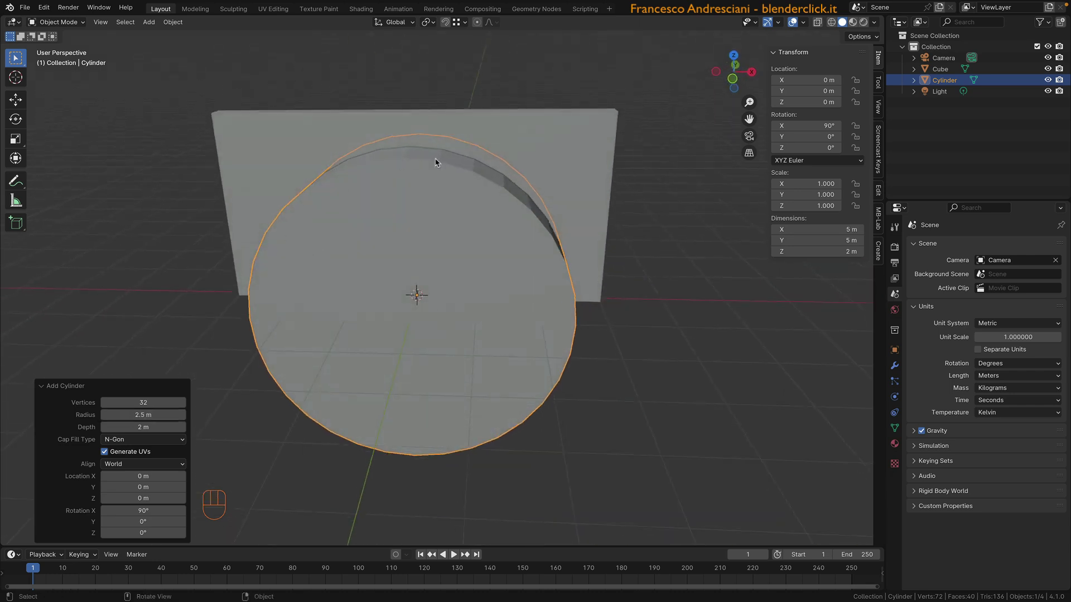
{"action": "middle_click_drag", "start_coordinate": [454, 287], "coordinate": [302, 267]}
{"action": "key", "text": "alt+a"}
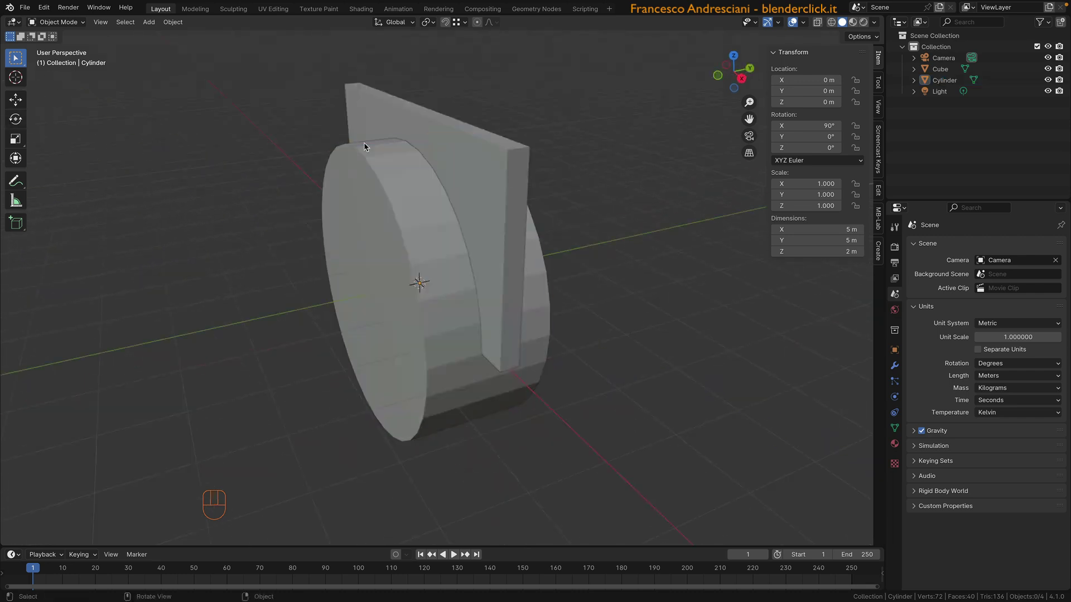
{"action": "left_click", "coordinate": [396, 229]}
{"action": "left_click", "coordinate": [405, 221]}
{"action": "left_click", "coordinate": [437, 197]}
{"action": "middle_click_drag", "start_coordinate": [455, 290], "coordinate": [513, 287]}
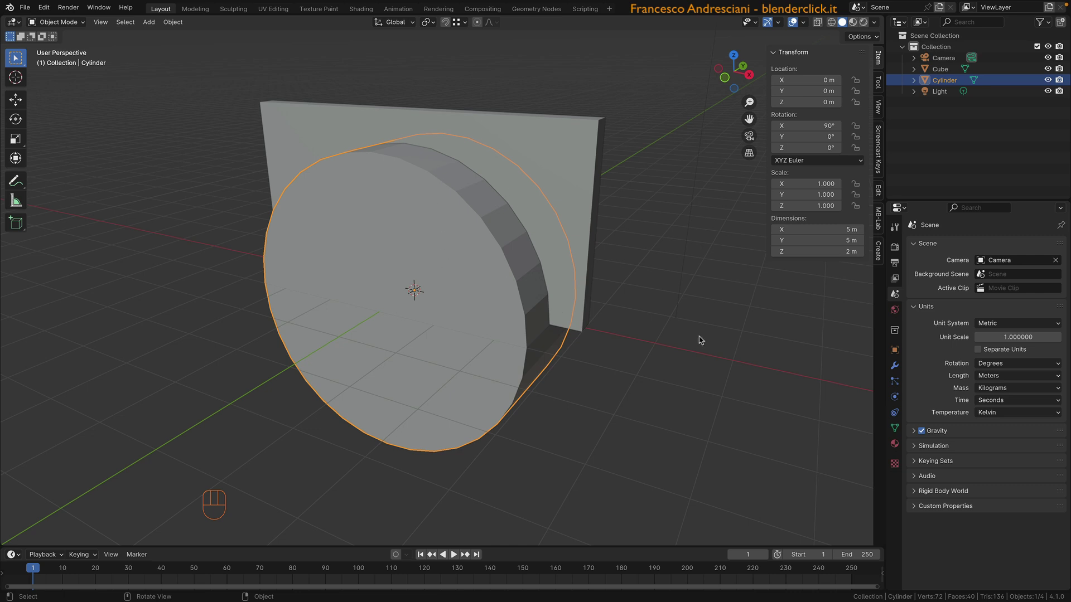
Add a Boolean modifier to the wall
{"action": "left_click", "coordinate": [529, 142]}
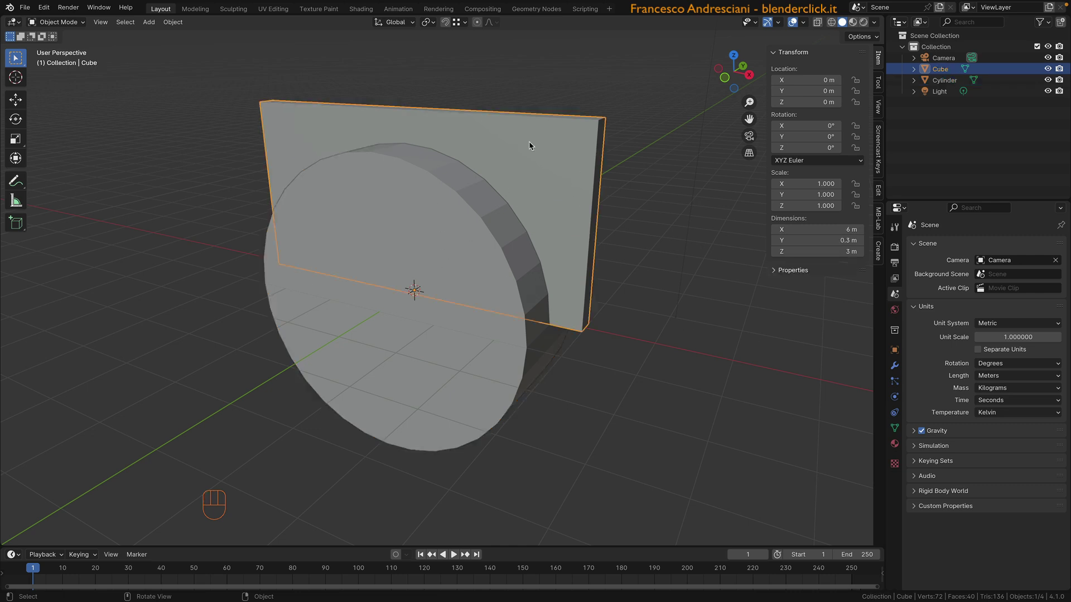
{"action": "left_click", "coordinate": [895, 368]}
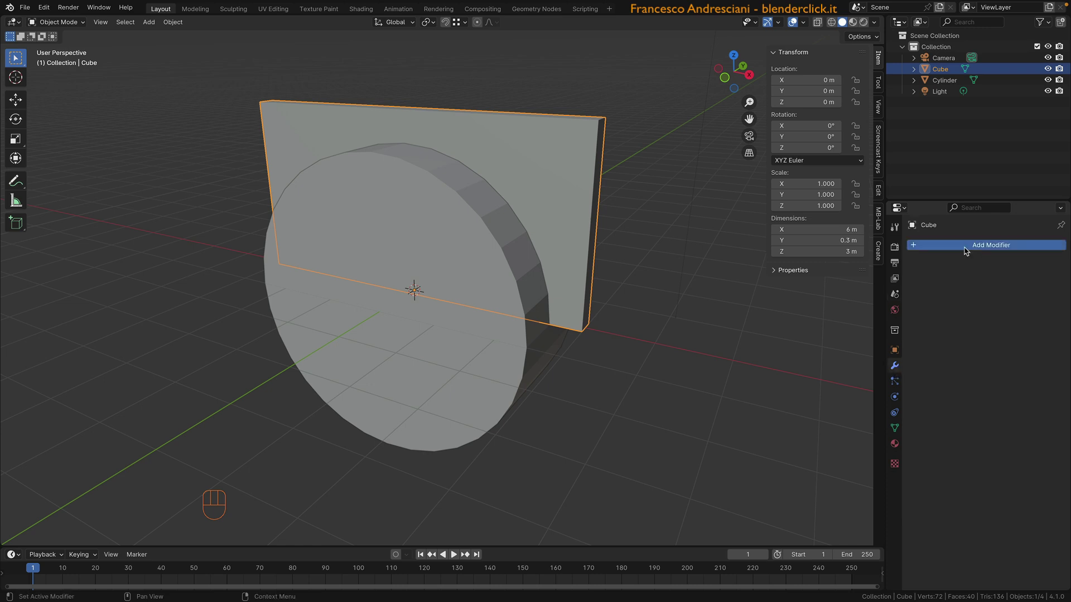
{"action": "left_click", "coordinate": [966, 250]}
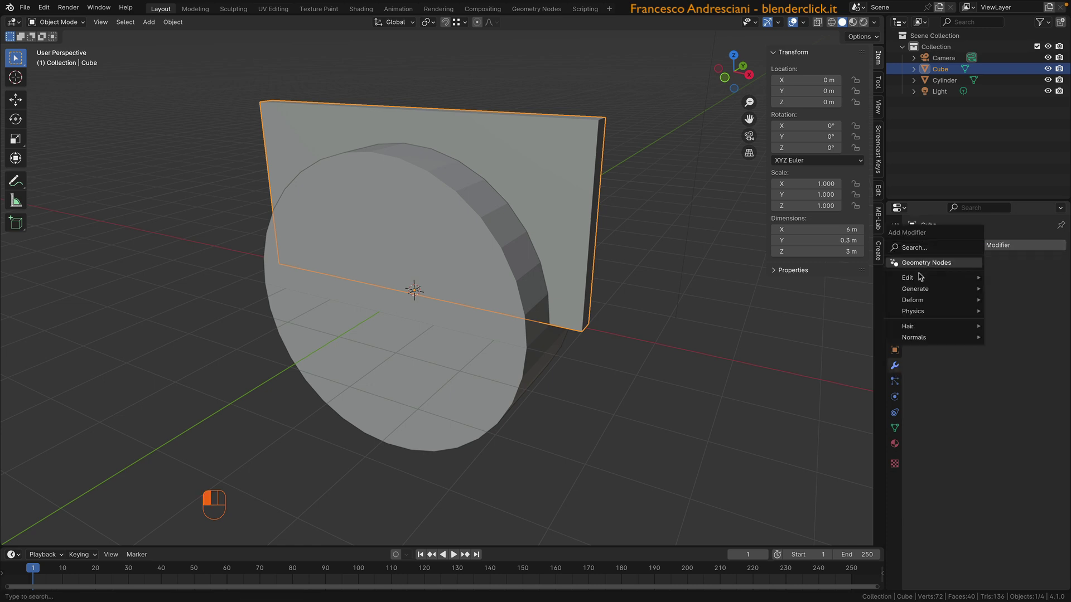
{"action": "mouse_move", "coordinate": [920, 294]}
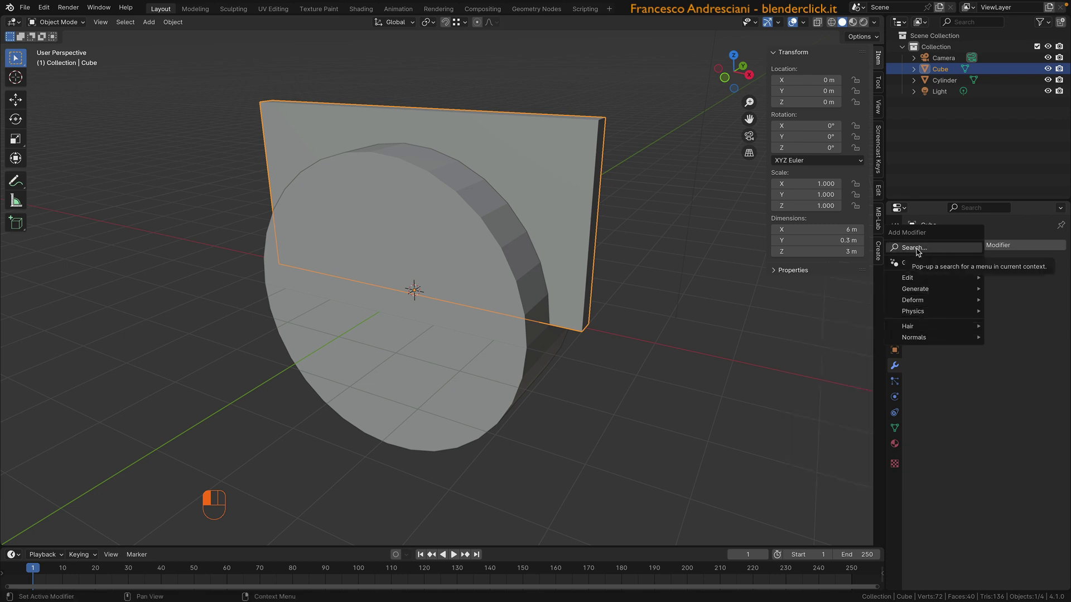
{"action": "type", "text": "bool"}
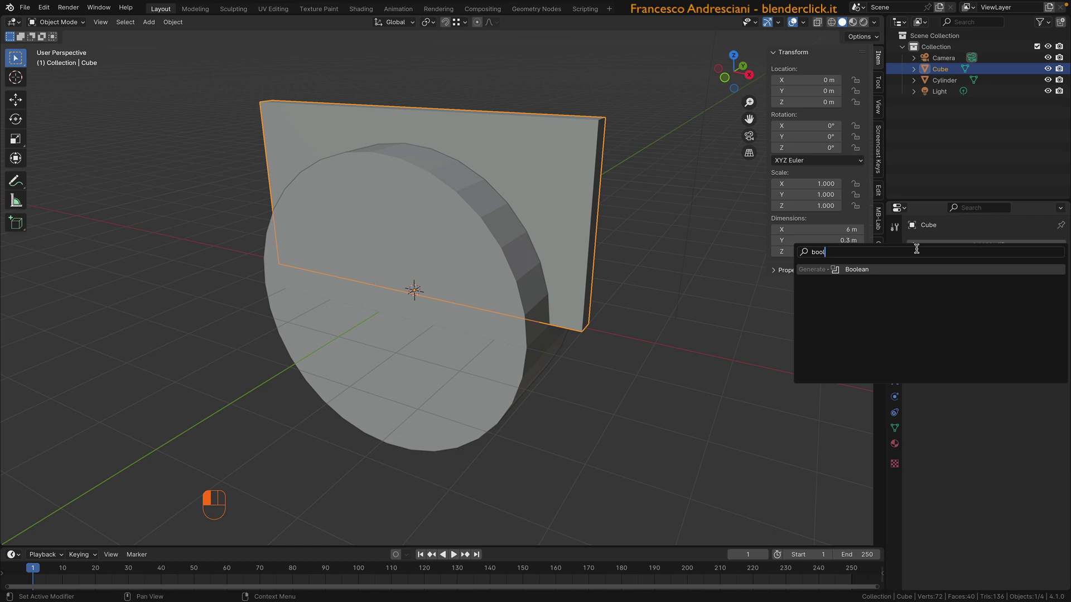
{"action": "left_click", "coordinate": [864, 270]}
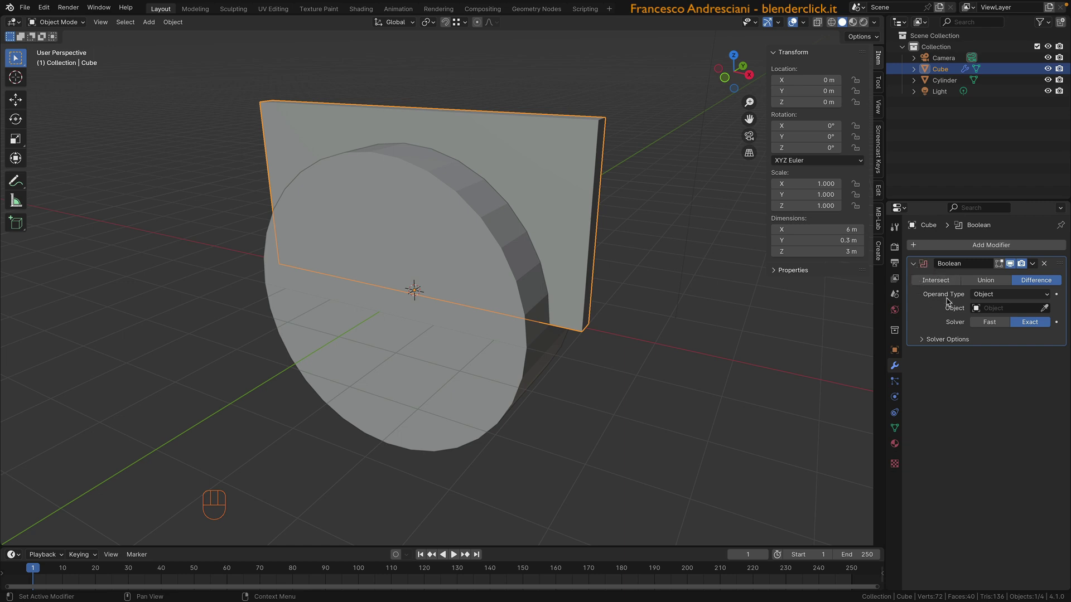
Set the cylinder as the object subtracted by the wall's Boolean modifier in Difference mode
{"action": "left_click", "coordinate": [978, 310]}
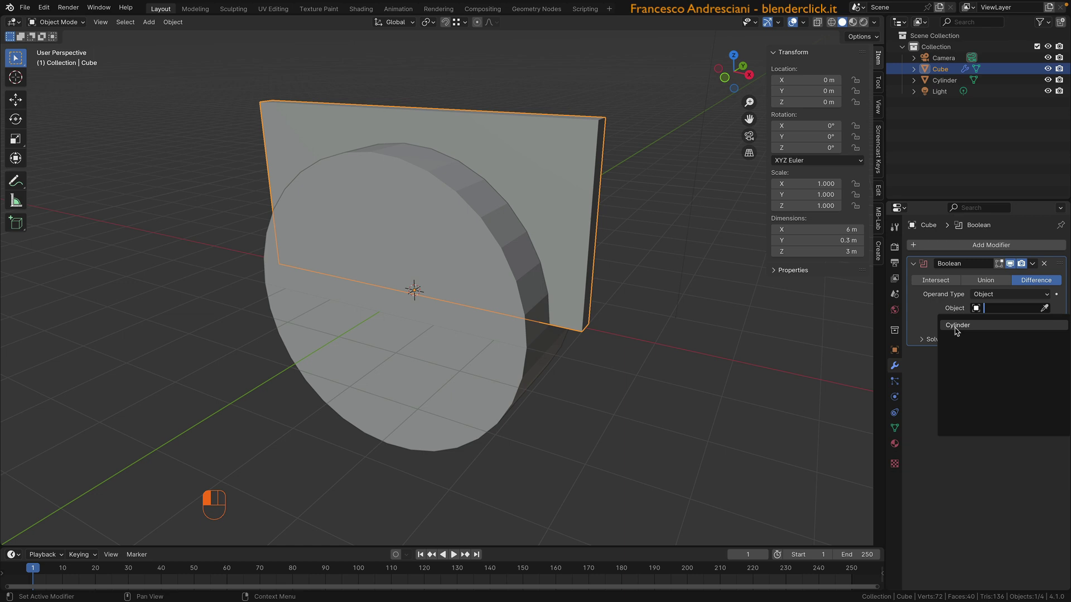
{"action": "left_click", "coordinate": [924, 314]}
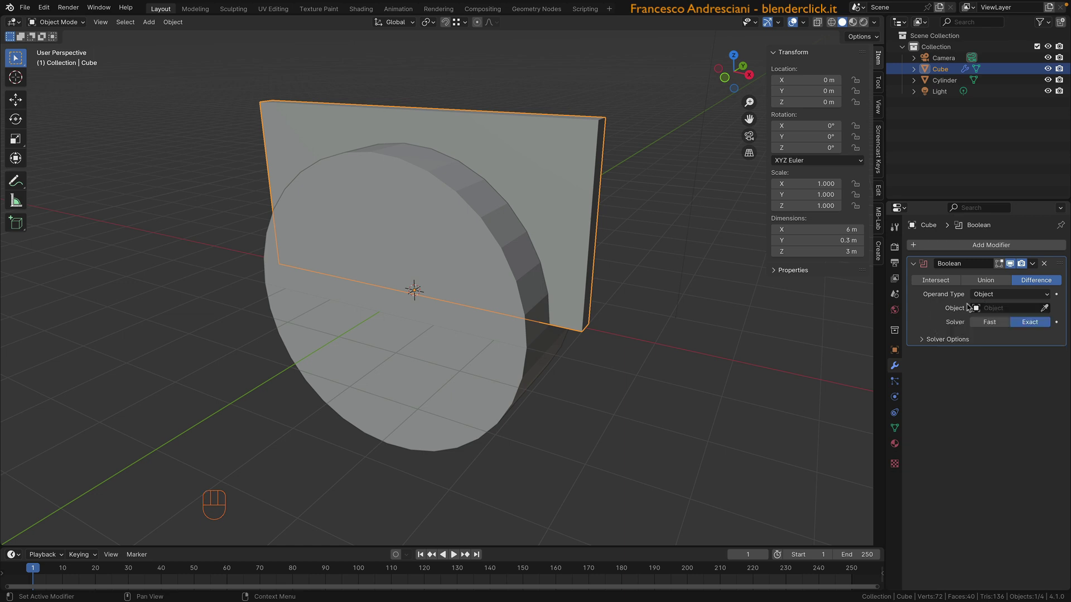
{"action": "left_click", "coordinate": [1045, 308]}
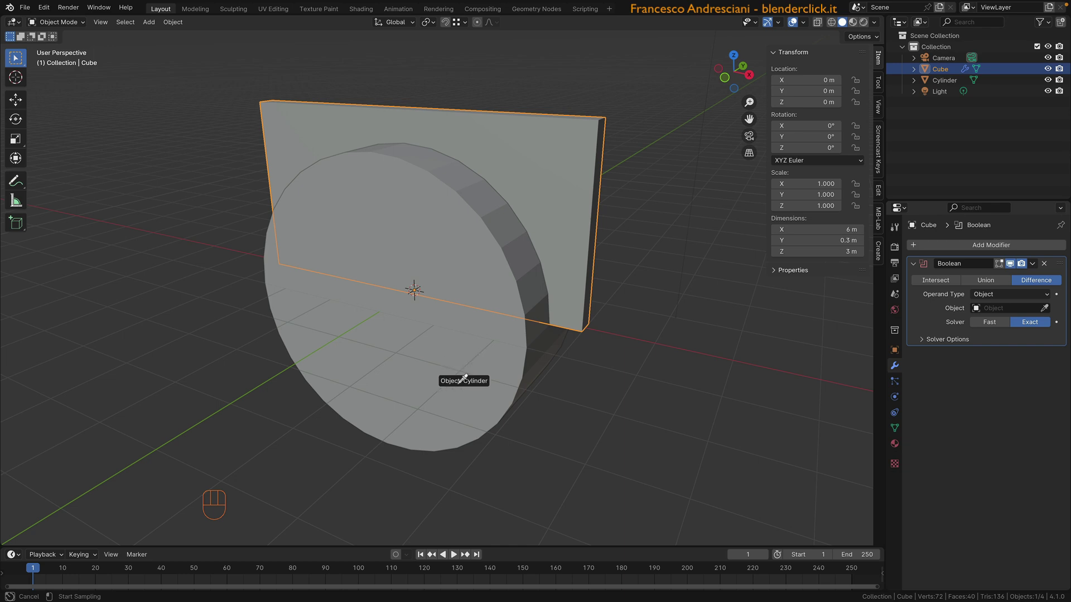
{"action": "left_click", "coordinate": [431, 384]}
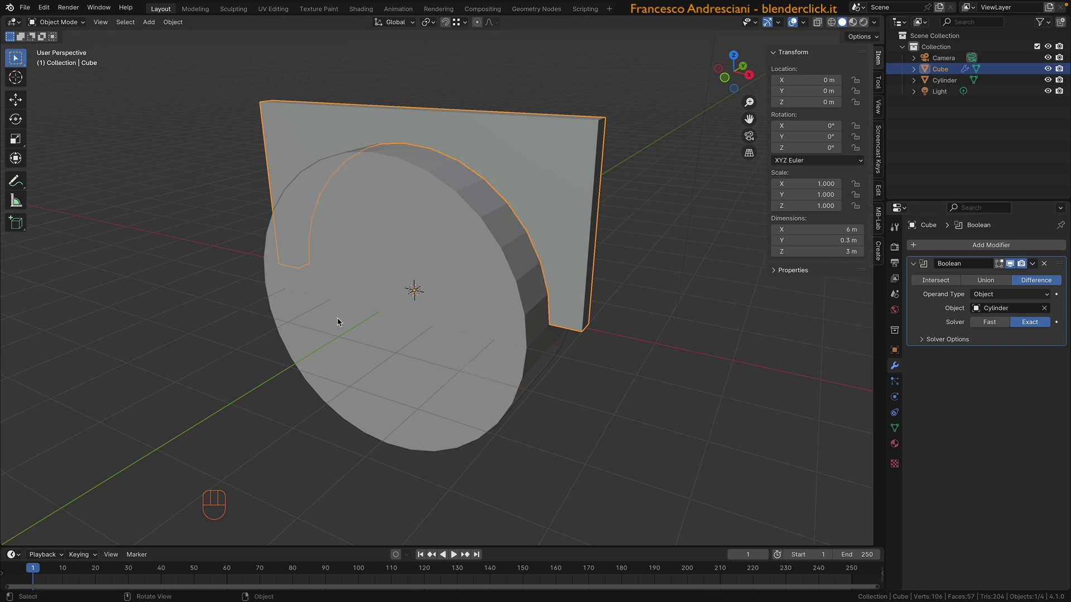
Hide the cylinder and inspect the opening cut into the wall
{"action": "left_click", "coordinate": [389, 257]}
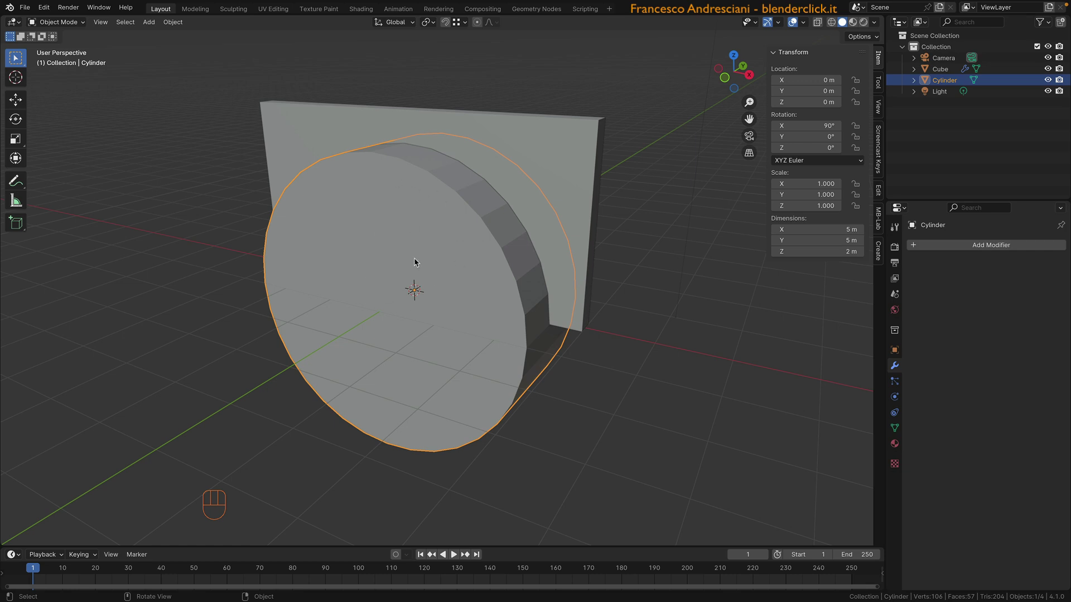
{"action": "key", "text": "h"}
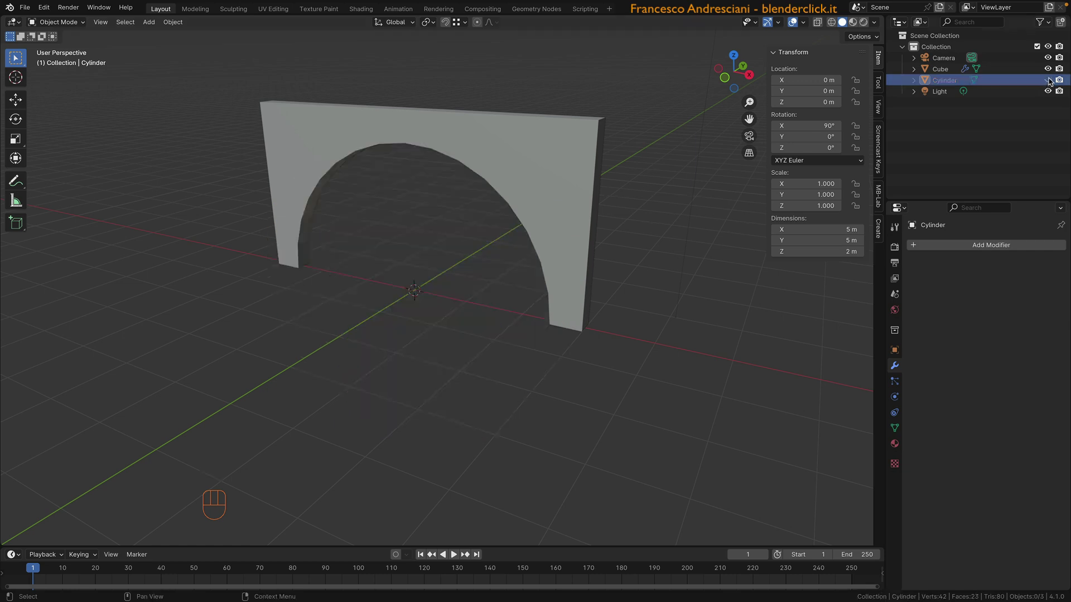
{"action": "middle_click_drag", "start_coordinate": [424, 262], "coordinate": [509, 219]}
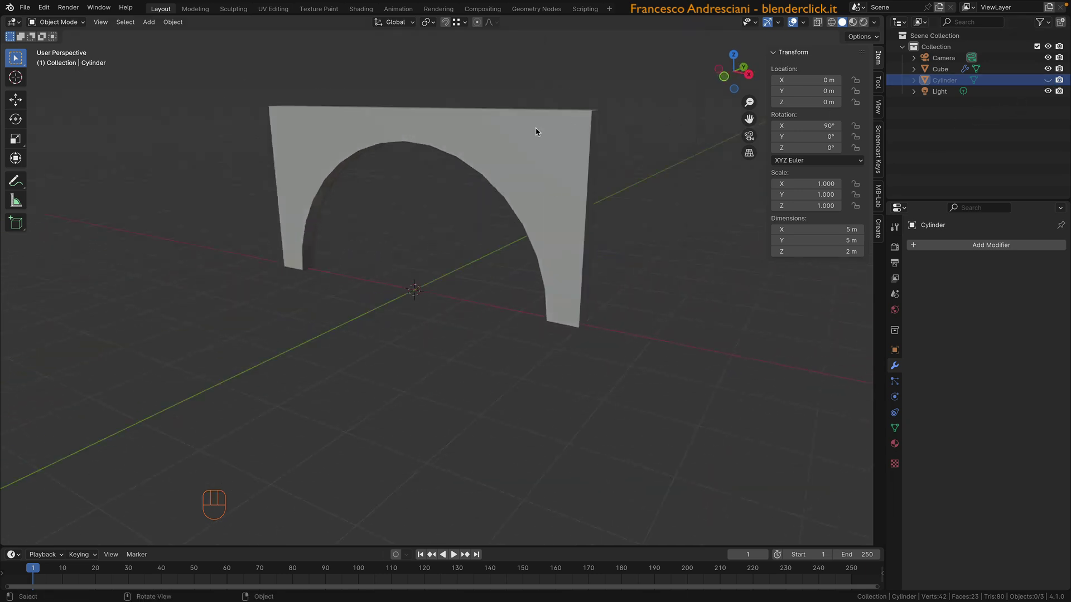
Unhide the cylinder and remove the Boolean modifier from the wall
{"action": "left_click", "coordinate": [1048, 80]}
{"action": "middle_click_drag", "start_coordinate": [558, 238], "coordinate": [531, 196]}
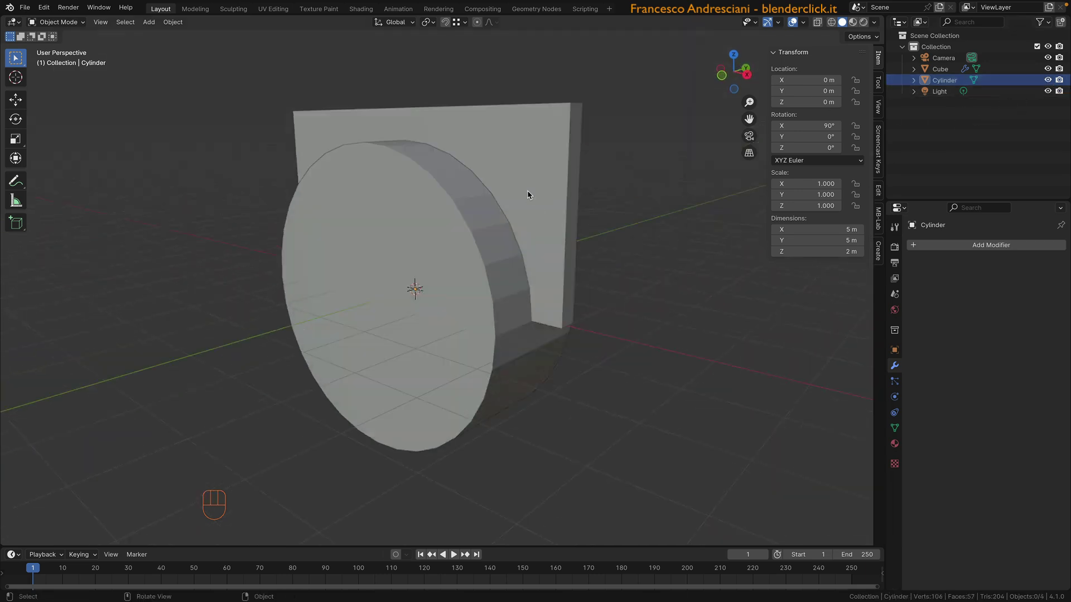
{"action": "left_click", "coordinate": [539, 141]}
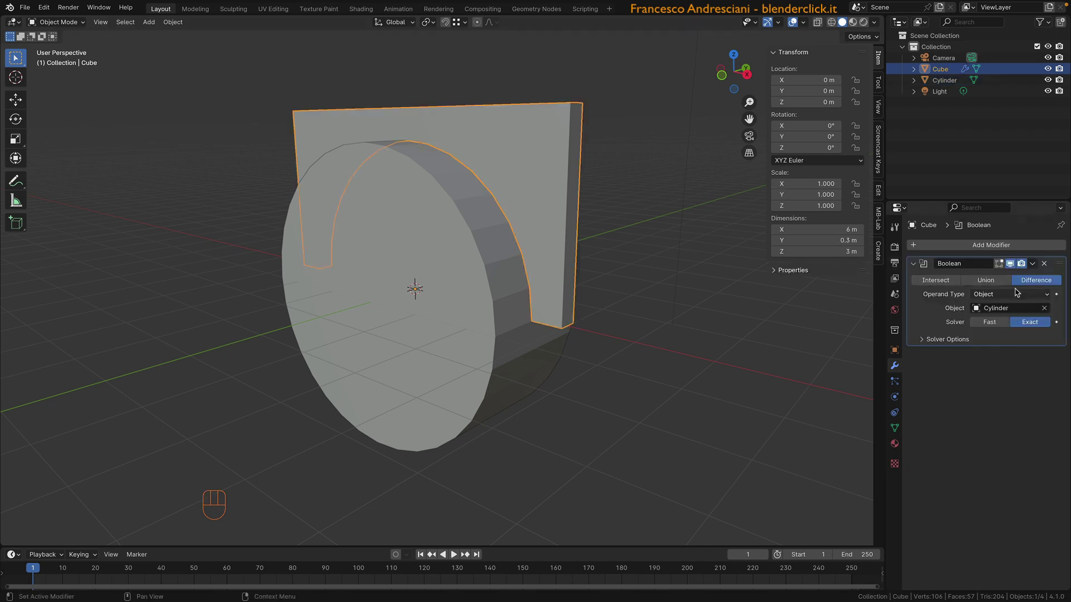
{"action": "left_click", "coordinate": [1045, 263]}
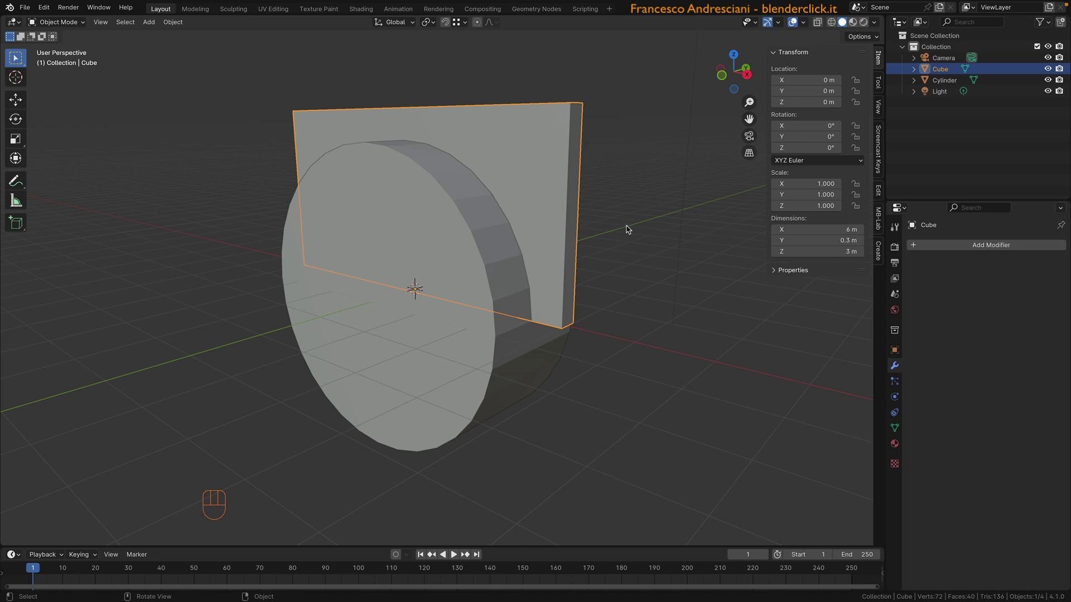
Search the preferences' add-ons for "bool" and switch the Bool Tool add-on off and back on
{"action": "key", "text": "super+comma"}
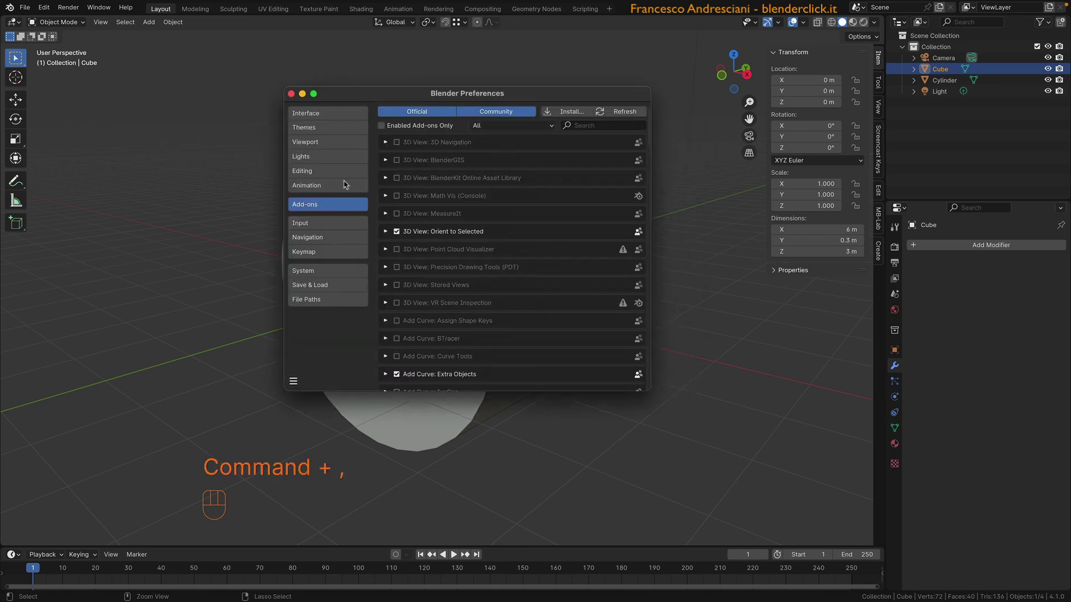
{"action": "left_click", "coordinate": [590, 127]}
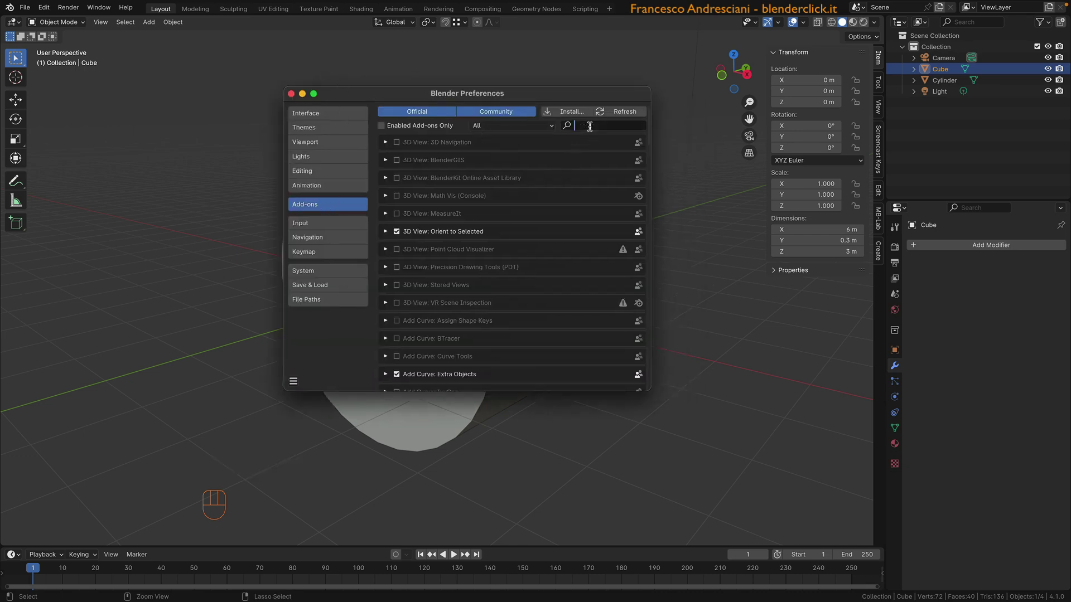
{"action": "type", "text": "bool"}
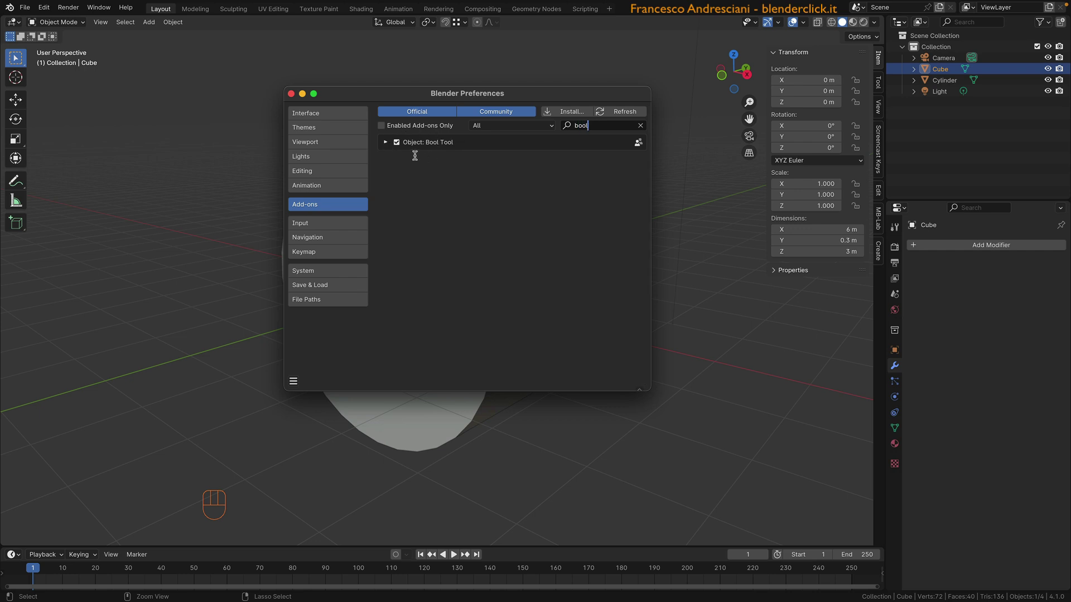
{"action": "left_click", "coordinate": [397, 142]}
{"action": "left_click", "coordinate": [400, 144]}
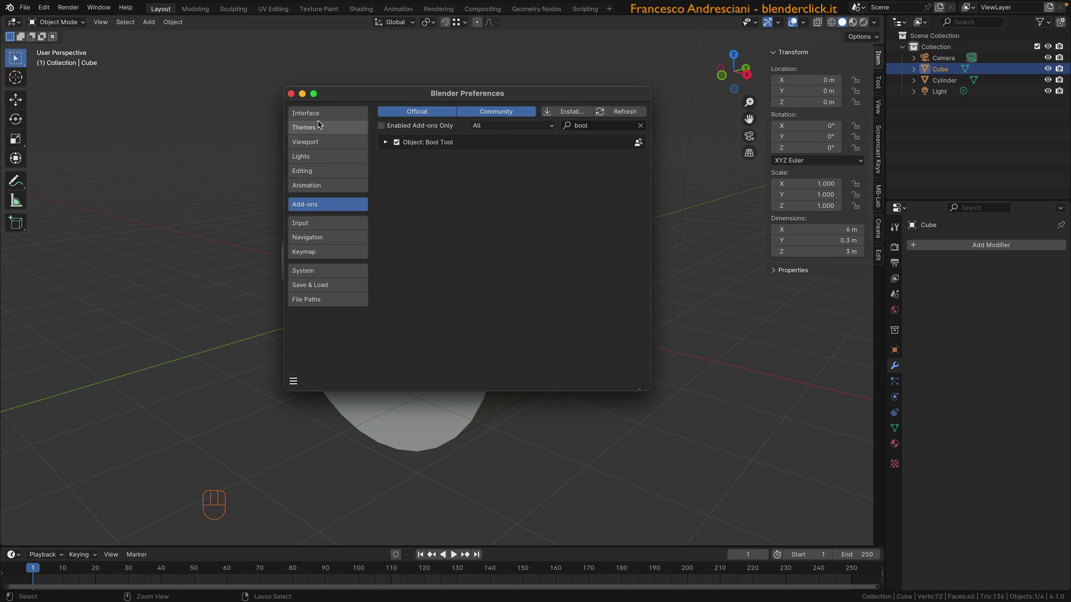
{"action": "left_click", "coordinate": [291, 94]}
Subtract the cylinder from the wall with a Bool Tool brush difference, keeping the wall as the active object
{"action": "left_click", "coordinate": [652, 202]}
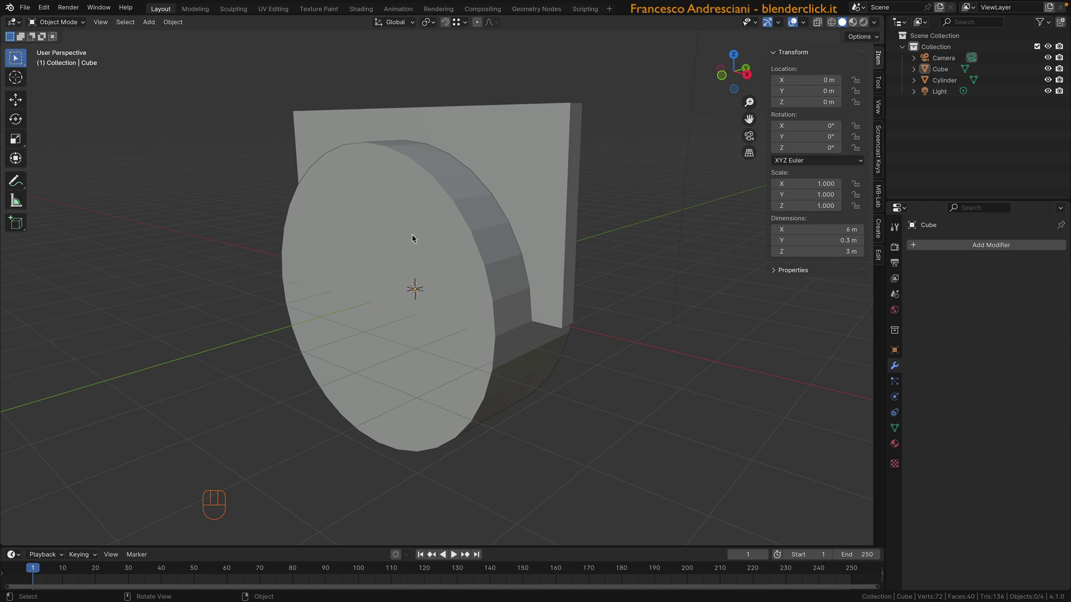
{"action": "left_click", "coordinate": [370, 232]}
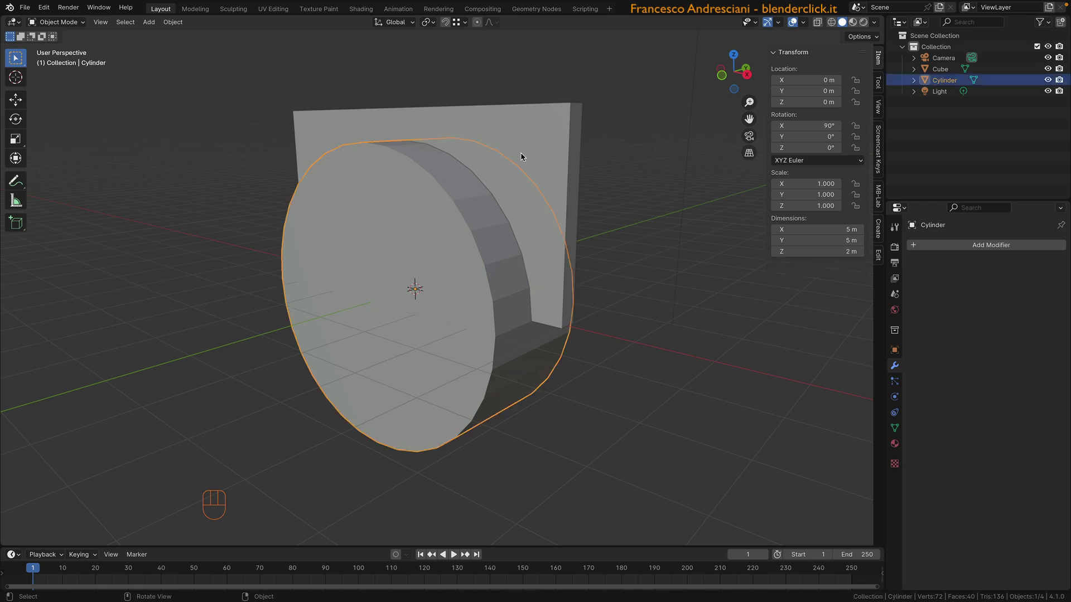
{"action": "key", "text": "shift"}
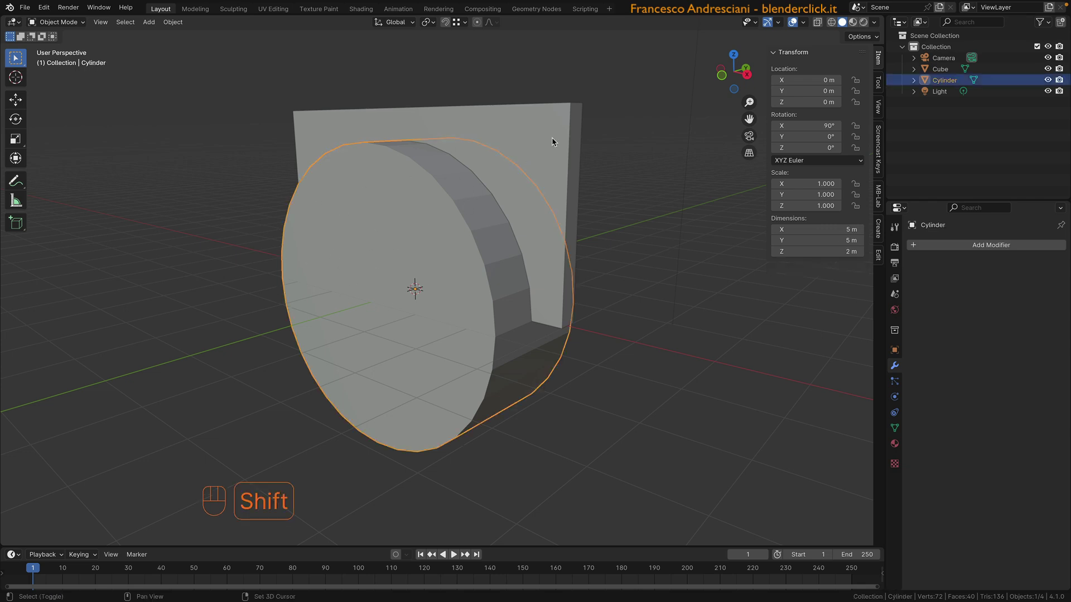
{"action": "left_click", "coordinate": [552, 141], "text": "shift"}
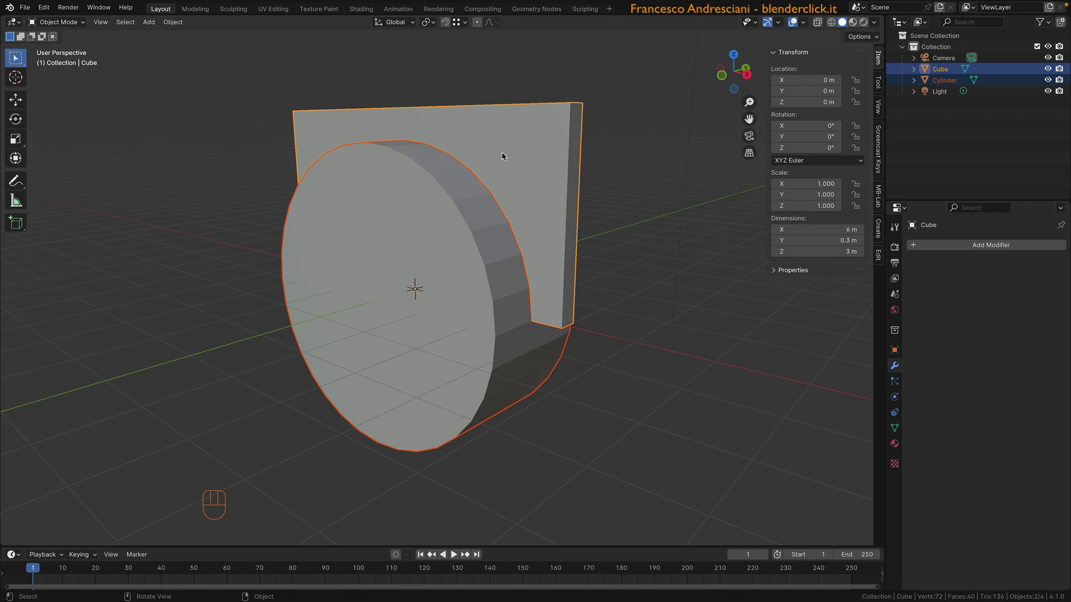
{"action": "key", "text": "ctrl+KP_Subtract"}
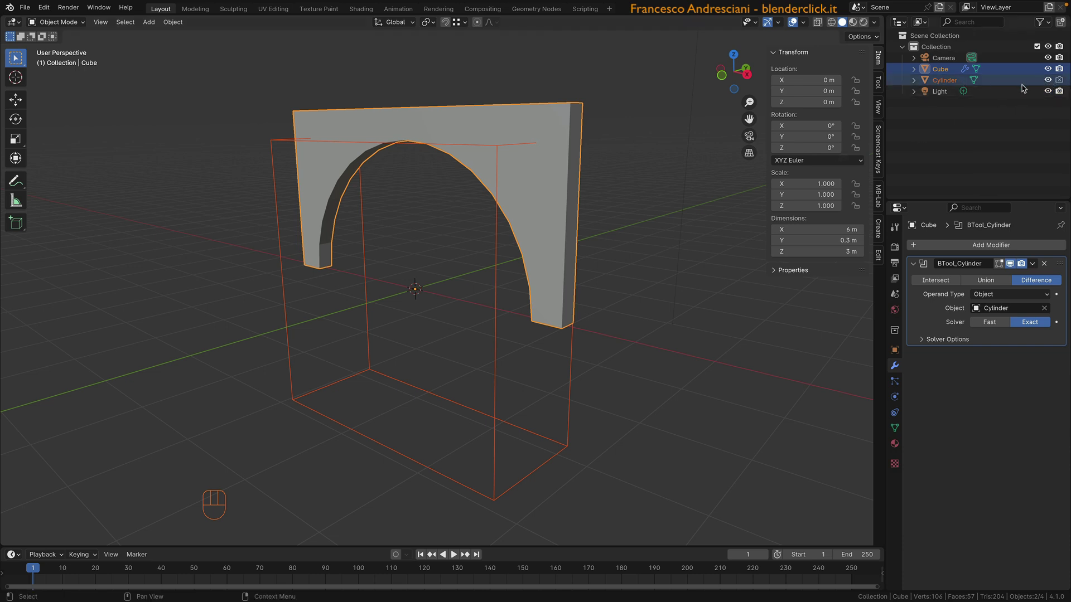
{"action": "left_click", "coordinate": [1059, 80]}
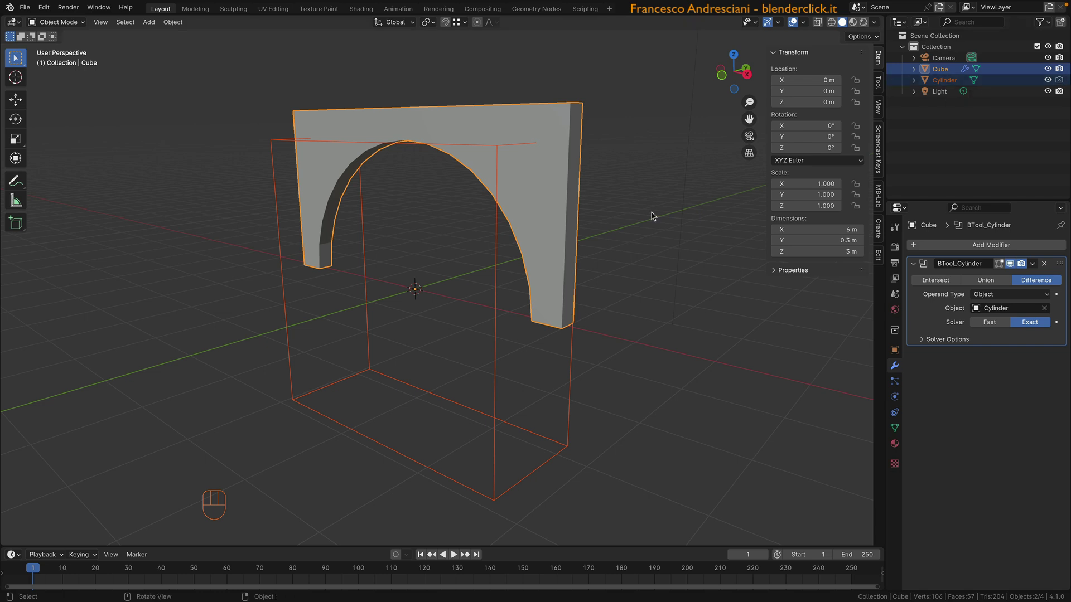
{"action": "left_click", "coordinate": [655, 231]}
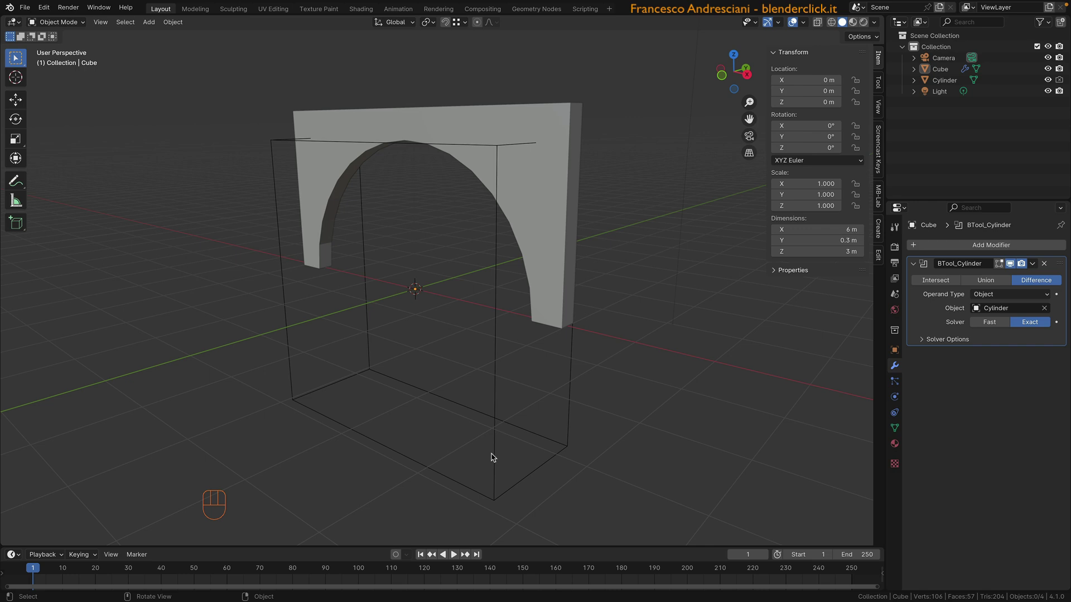
Try moving the cutting cylinder along the Z axis with the Move tool and undo the move
{"action": "left_click", "coordinate": [495, 351]}
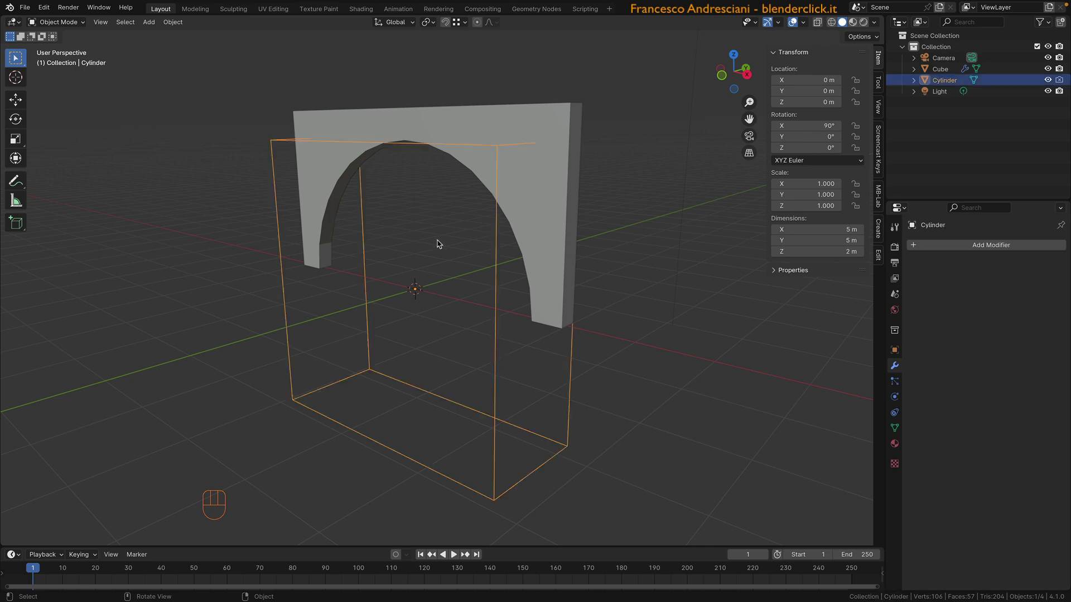
{"action": "left_click", "coordinate": [15, 99]}
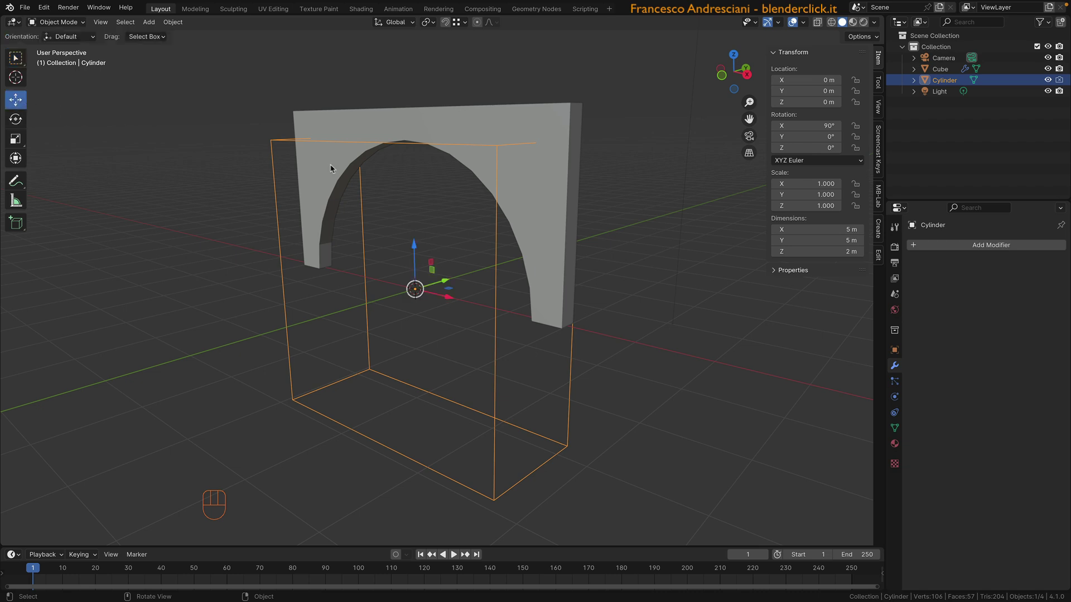
{"action": "mouse_move", "coordinate": [414, 248]}
{"action": "left_mouse_down"}
{"action": "mouse_move", "coordinate": [412, 219]}
{"action": "mouse_move", "coordinate": [411, 250]}
{"action": "left_mouse_up"}
{"action": "key", "text": "super+z"}
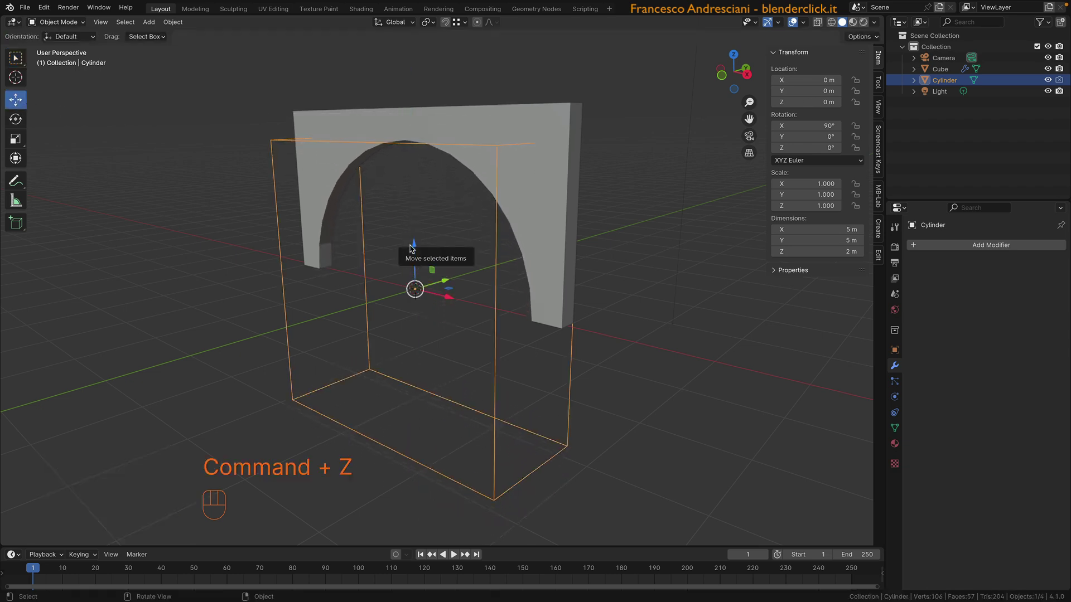
Examine the cutting cylinder's mesh in Edit Mode and return to Object Mode
{"action": "mouse_move", "coordinate": [249, 328]}
{"action": "middle_mouse_down"}
{"action": "mouse_move", "coordinate": [343, 312]}
{"action": "mouse_move", "coordinate": [242, 339]}
{"action": "middle_mouse_up"}
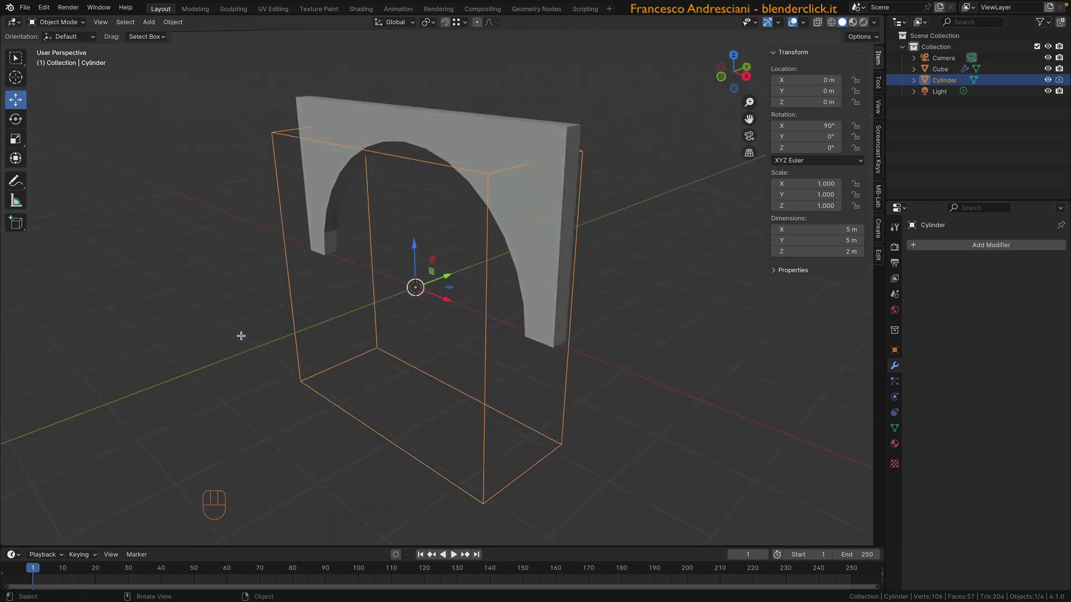
{"action": "key", "text": "Tab"}
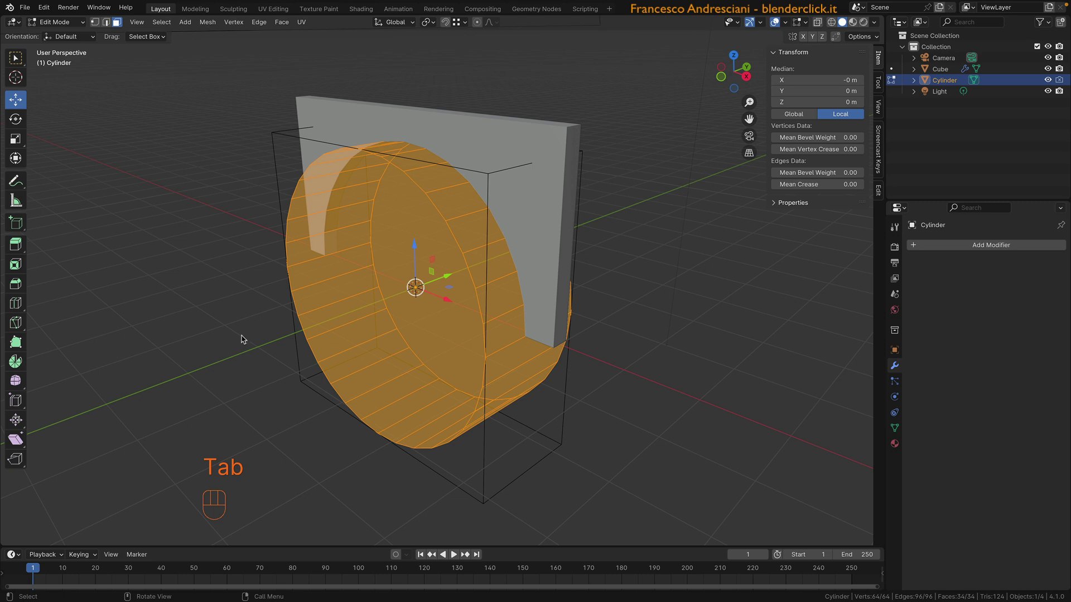
{"action": "key", "text": "Tab"}
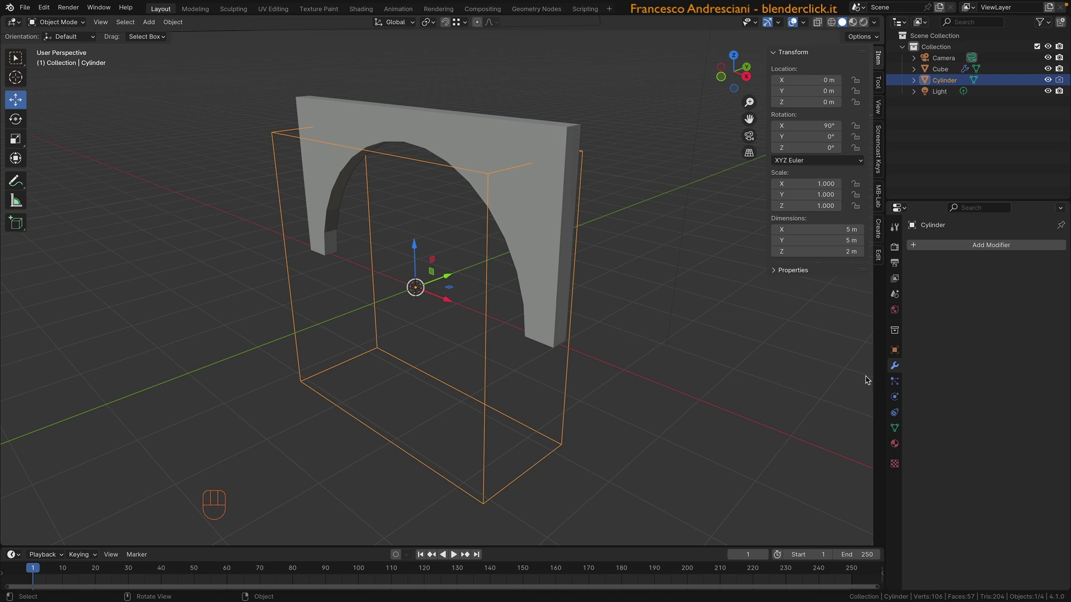
Examine the cutting cylinder's Viewport Display settings and its Display As options
{"action": "left_click", "coordinate": [896, 351]}
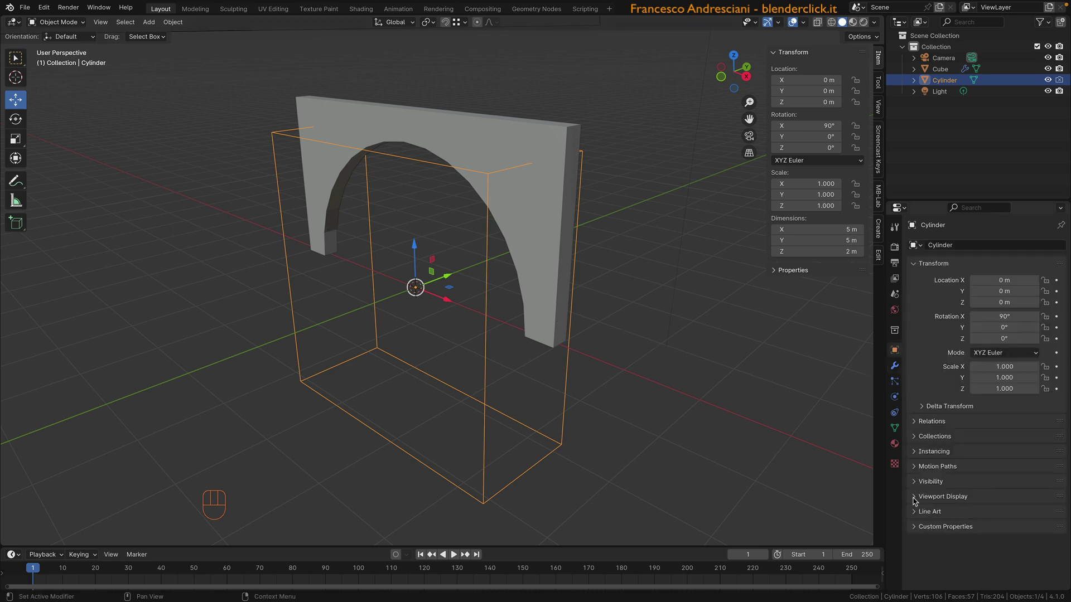
{"action": "left_click", "coordinate": [915, 497]}
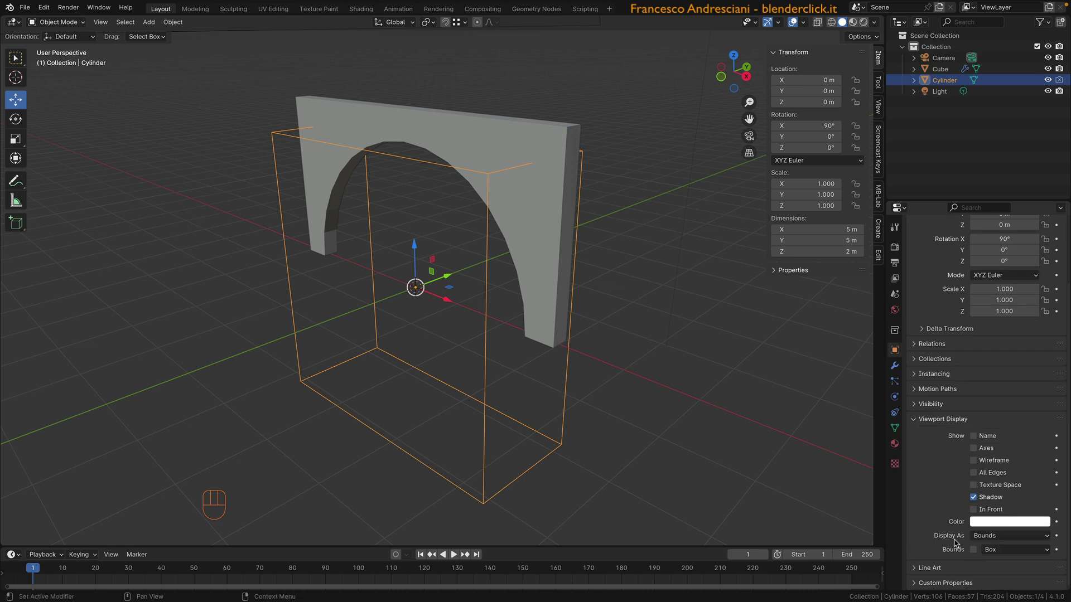
{"action": "left_click", "coordinate": [983, 537]}
{"action": "mouse_move", "coordinate": [408, 346]}
{"action": "middle_mouse_down"}
{"action": "mouse_move", "coordinate": [509, 325]}
{"action": "mouse_move", "coordinate": [413, 332]}
{"action": "middle_mouse_up"}
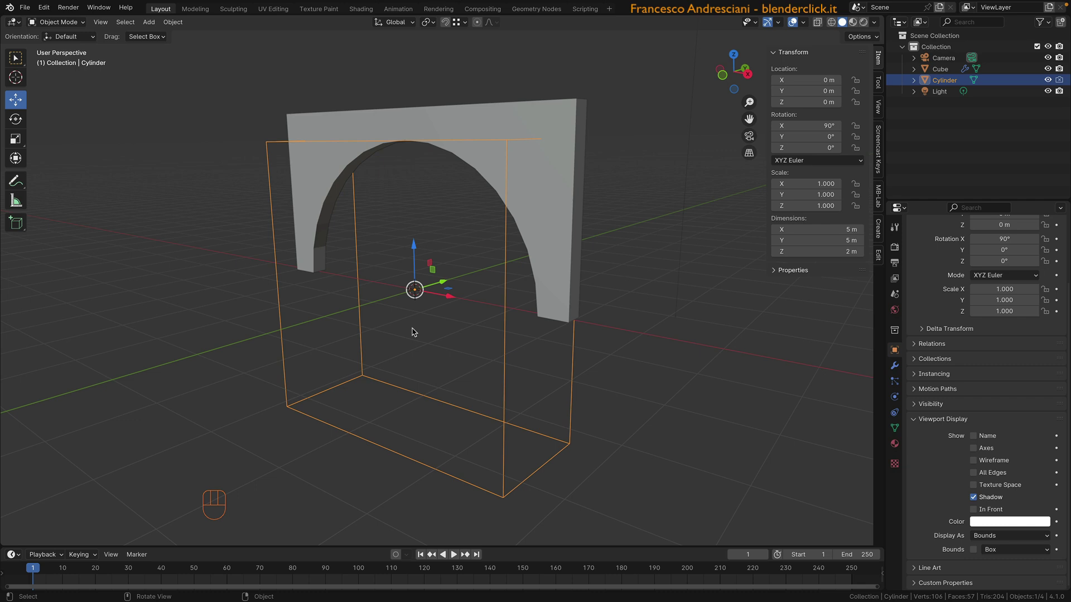
Add an Array modifier to the arched wall, below its existing Boolean modifier
{"action": "left_click", "coordinate": [558, 287]}
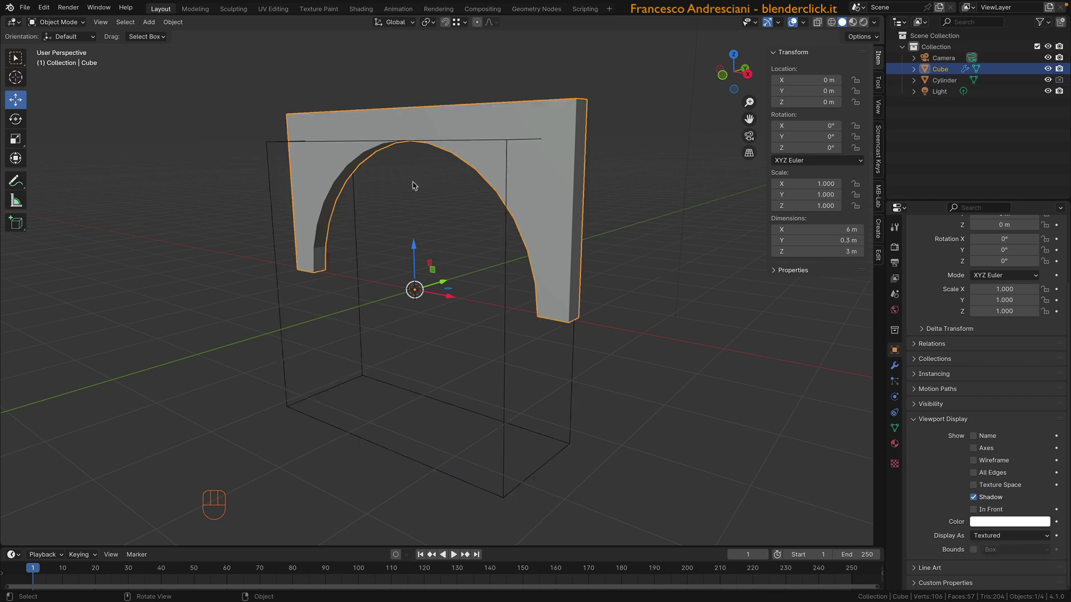
{"action": "scroll", "coordinate": [452, 189], "scroll_direction": "down", "scroll_amount": 4}
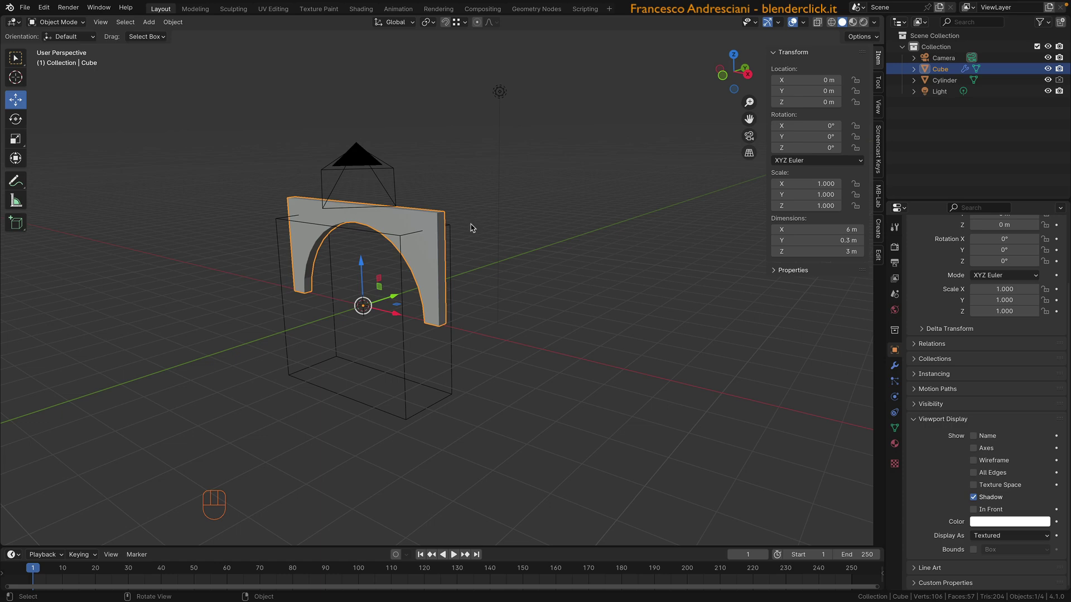
{"action": "middle_click_drag", "start_coordinate": [417, 225], "coordinate": [333, 251]}
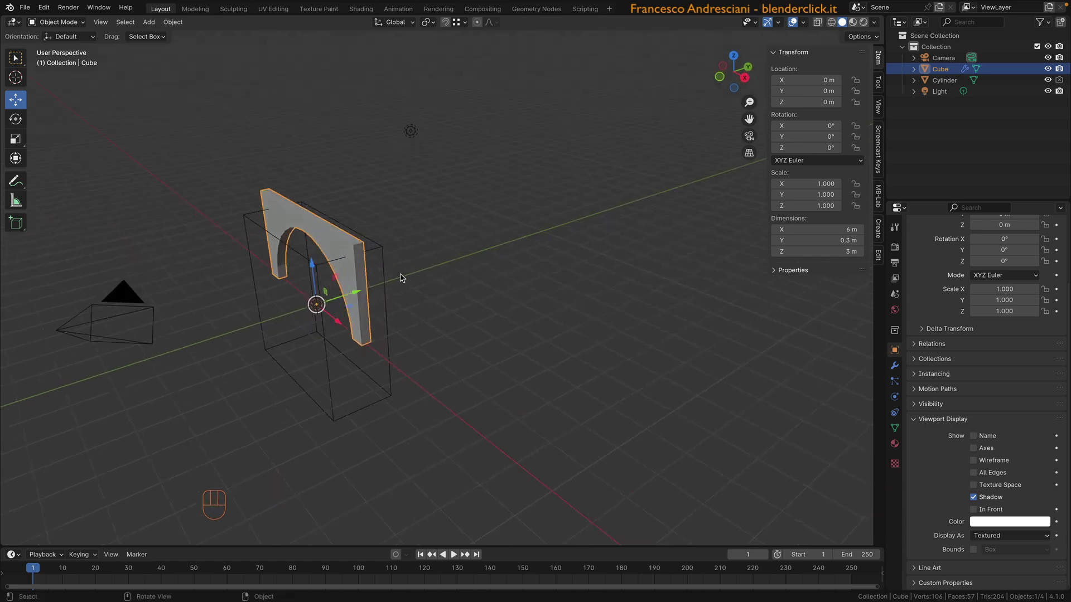
{"action": "left_click", "coordinate": [895, 367]}
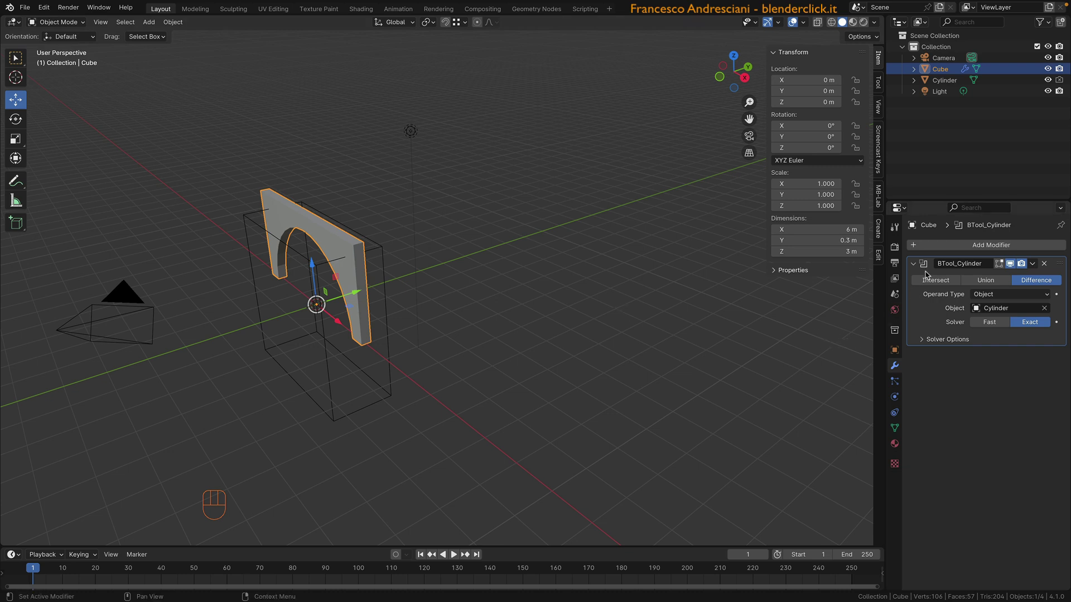
{"action": "left_click", "coordinate": [957, 246]}
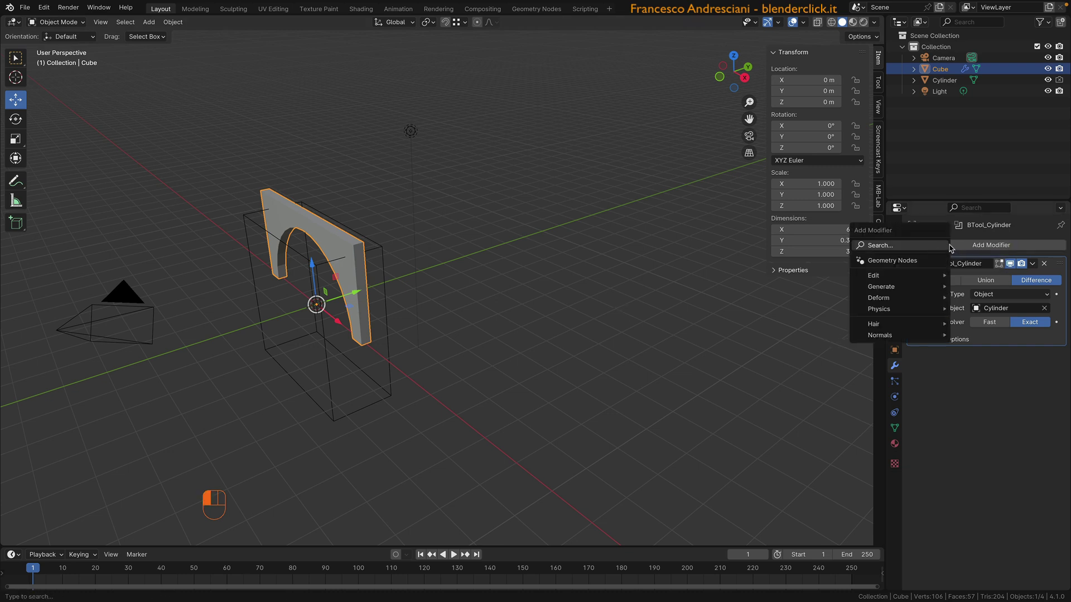
{"action": "type", "text": "arr"}
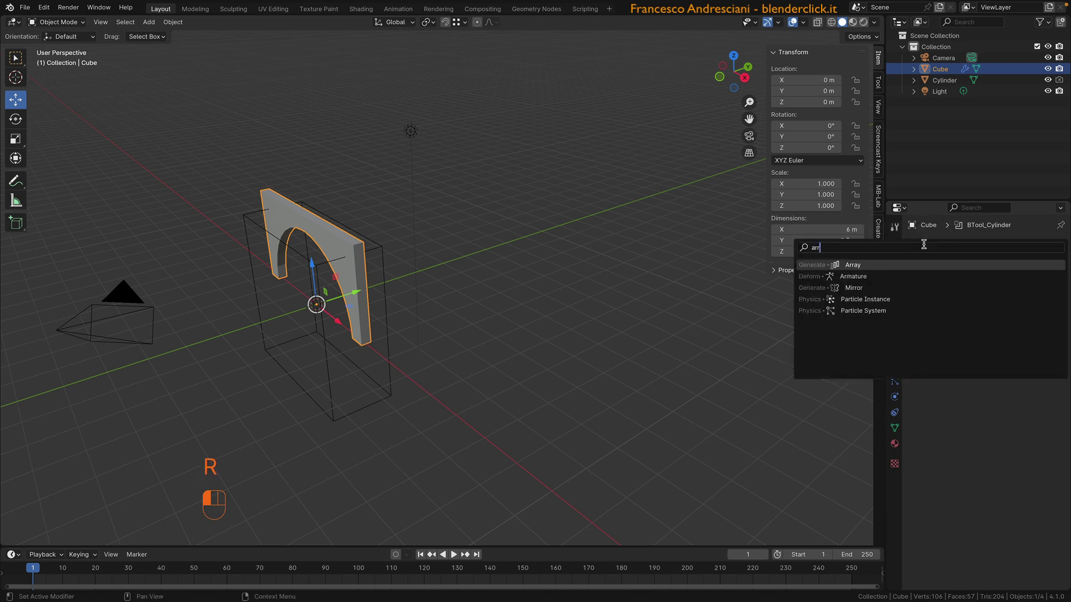
{"action": "left_click", "coordinate": [858, 266]}
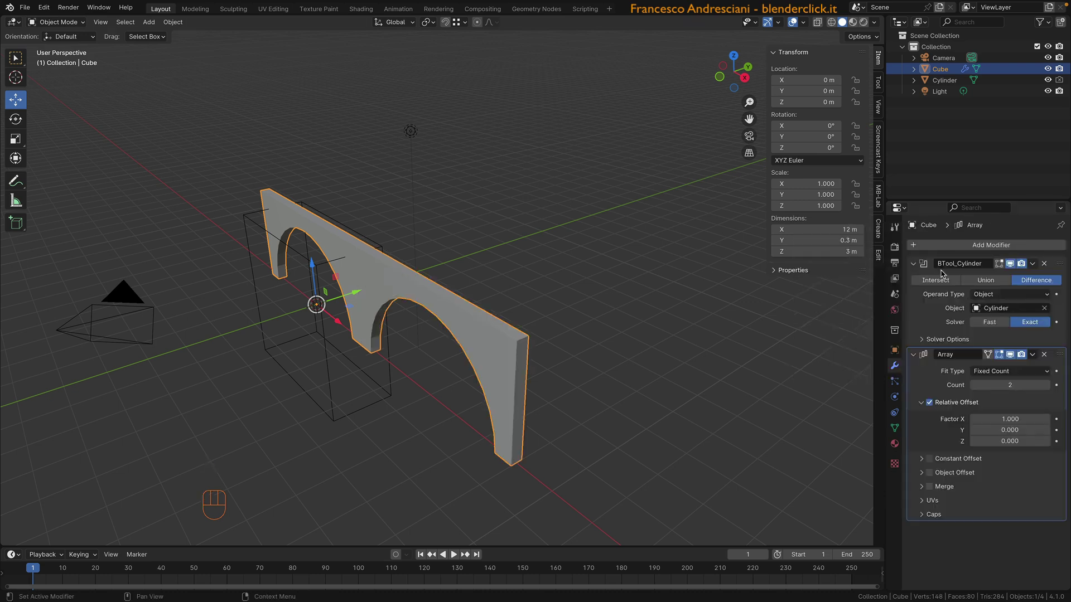
Switch the wall's Array modifier from Relative Offset to Constant Offset and show the offset distances
{"action": "left_click", "coordinate": [929, 403]}
{"action": "left_click", "coordinate": [922, 403]}
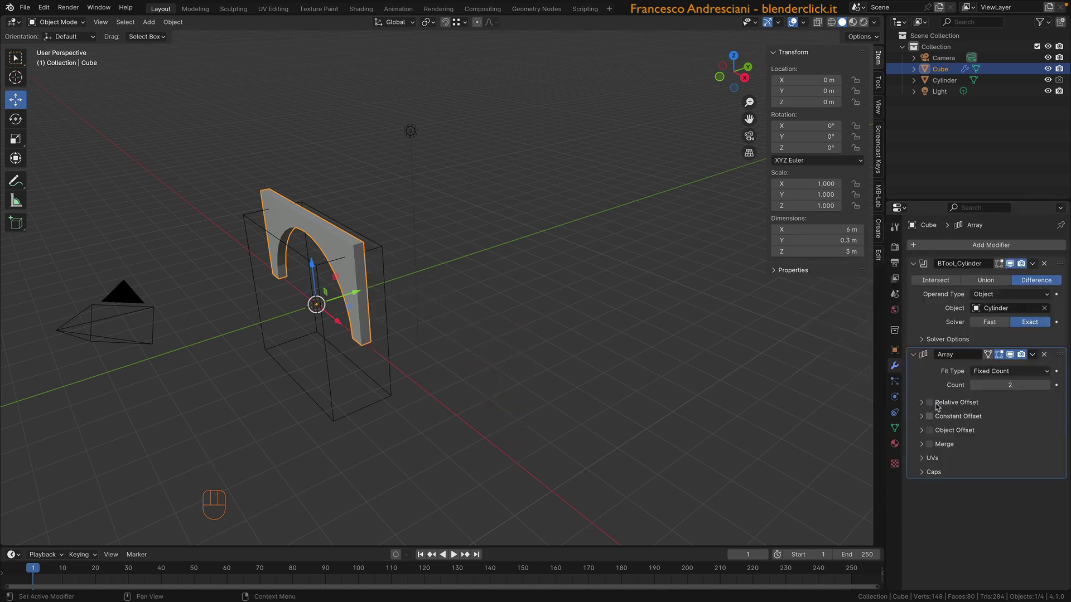
{"action": "left_click", "coordinate": [929, 416]}
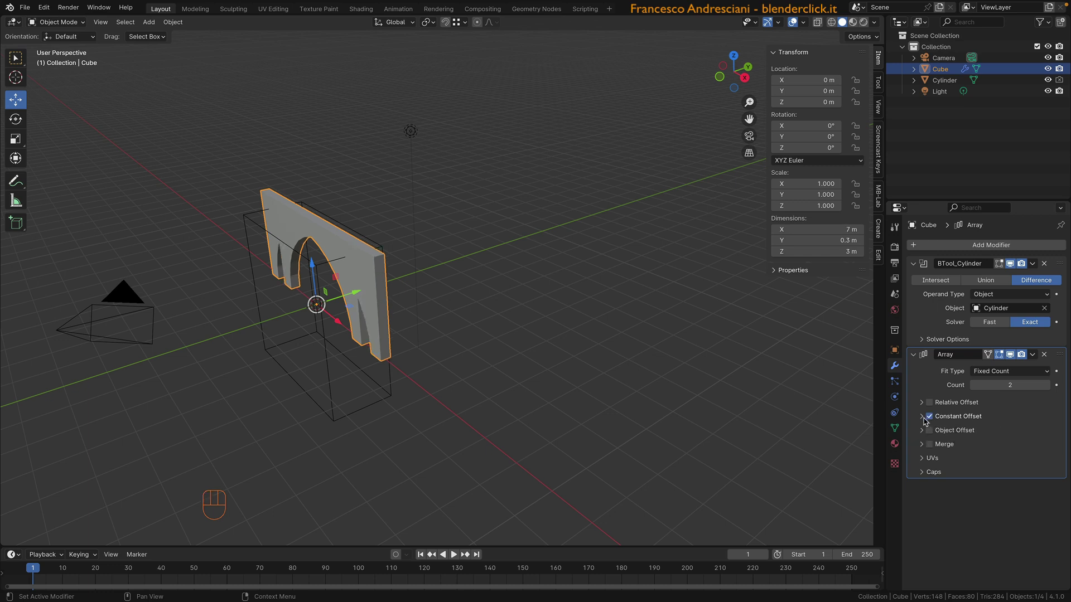
{"action": "left_click", "coordinate": [922, 416]}
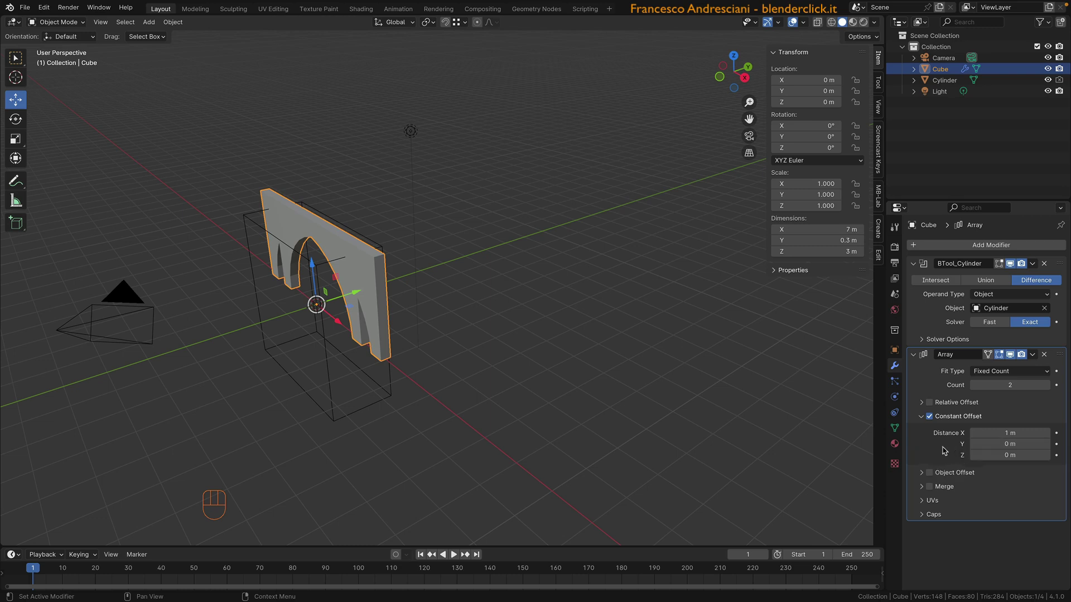
Set the array's constant offset distance to 0 m in X and 6 m in Y
{"action": "left_click", "coordinate": [993, 438]}
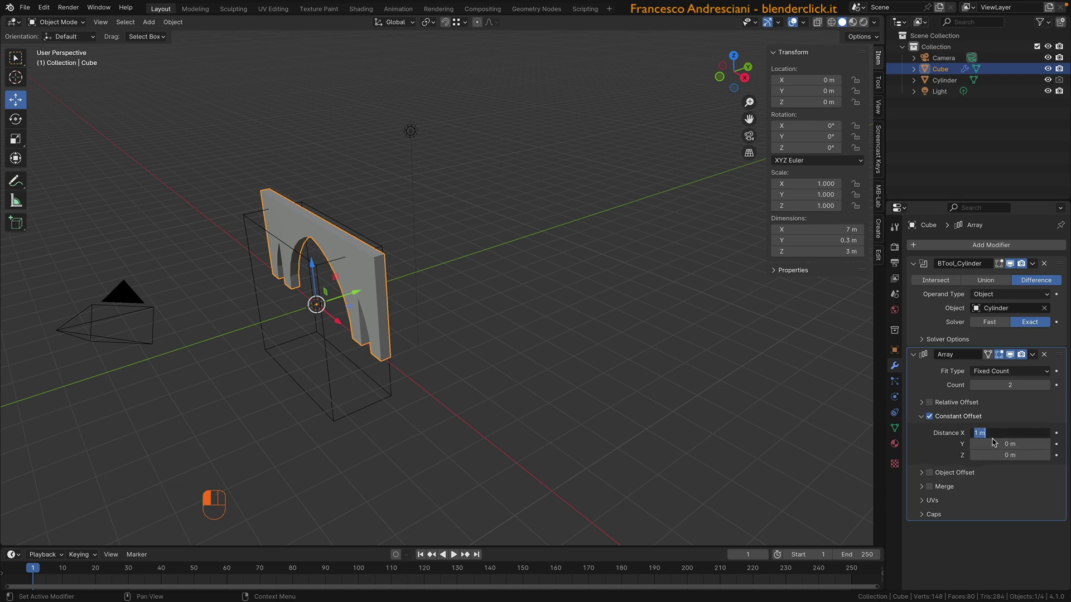
{"action": "type", "text": "0"}
{"action": "key", "text": "Return"}
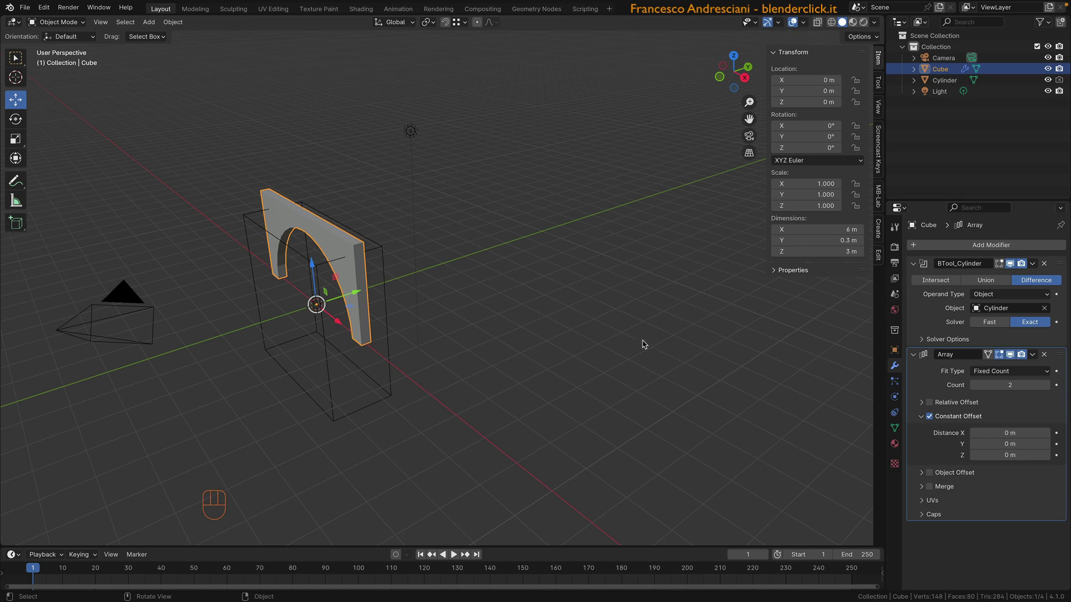
{"action": "left_click", "coordinate": [991, 444]}
{"action": "type", "text": "6"}
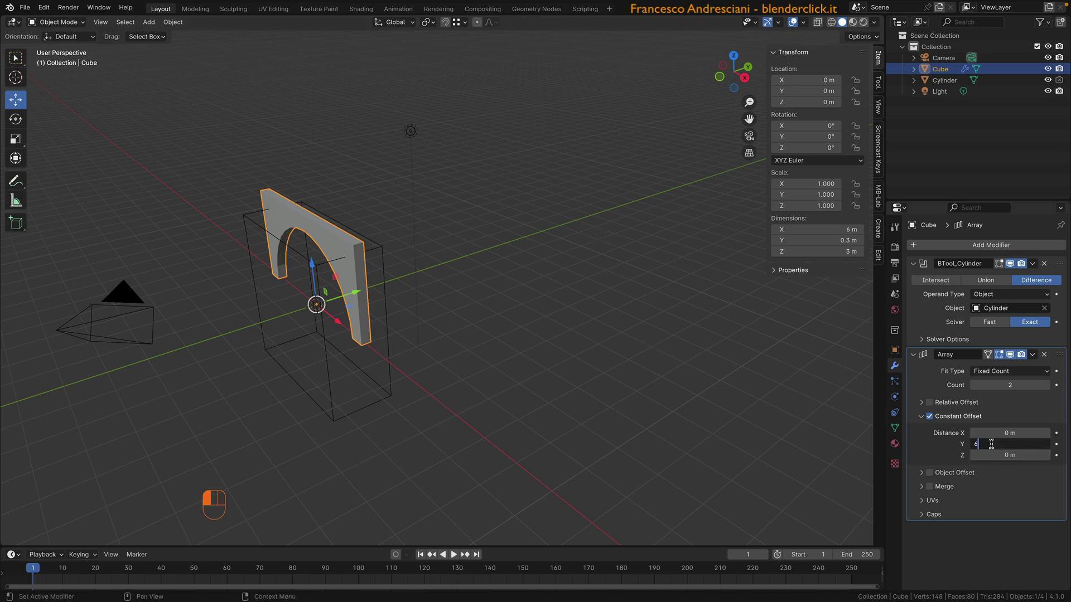
{"action": "key", "text": "Return"}
Raise the wall array's count to 4 arches
{"action": "left_click", "coordinate": [1045, 387]}
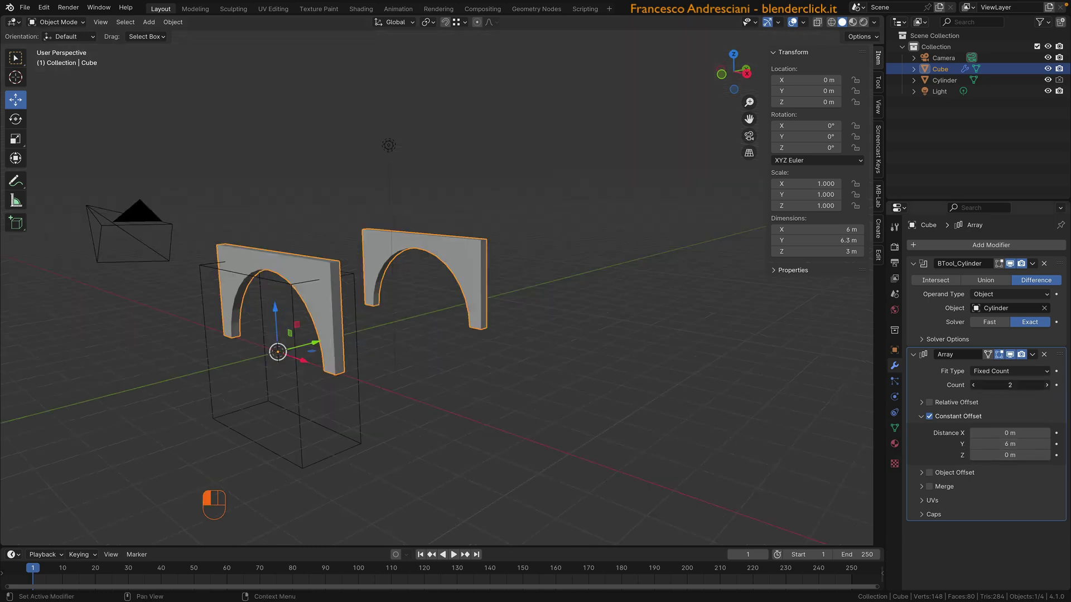
{"action": "left_click", "coordinate": [1045, 387]}
{"action": "mouse_move", "coordinate": [484, 249]}
{"action": "middle_mouse_down"}
{"action": "mouse_move", "coordinate": [430, 247]}
{"action": "mouse_move", "coordinate": [479, 252]}
{"action": "middle_mouse_up"}
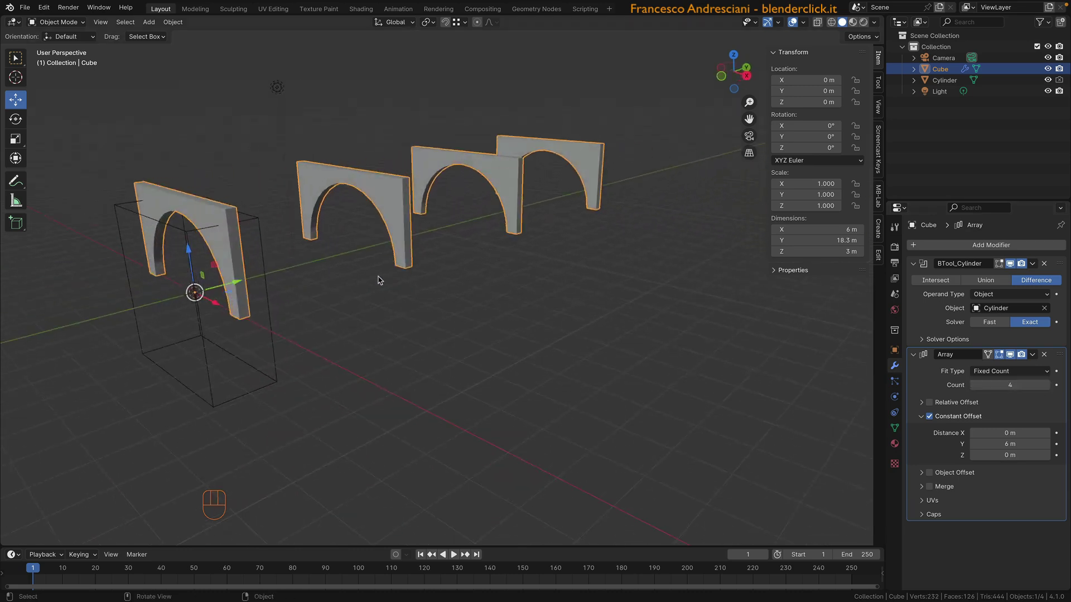
{"action": "mouse_move", "coordinate": [442, 300]}
{"action": "middle_mouse_down"}
{"action": "mouse_move", "coordinate": [375, 246]}
{"action": "mouse_move", "coordinate": [445, 280]}
{"action": "middle_mouse_up"}
Set the array's constant Y offset to 8 m and view the row of arches from several angles
{"action": "left_click", "coordinate": [1010, 444]}
{"action": "type", "text": "8"}
{"action": "key", "text": "Return"}
{"action": "middle_click_drag", "start_coordinate": [397, 311], "coordinate": [313, 262]}
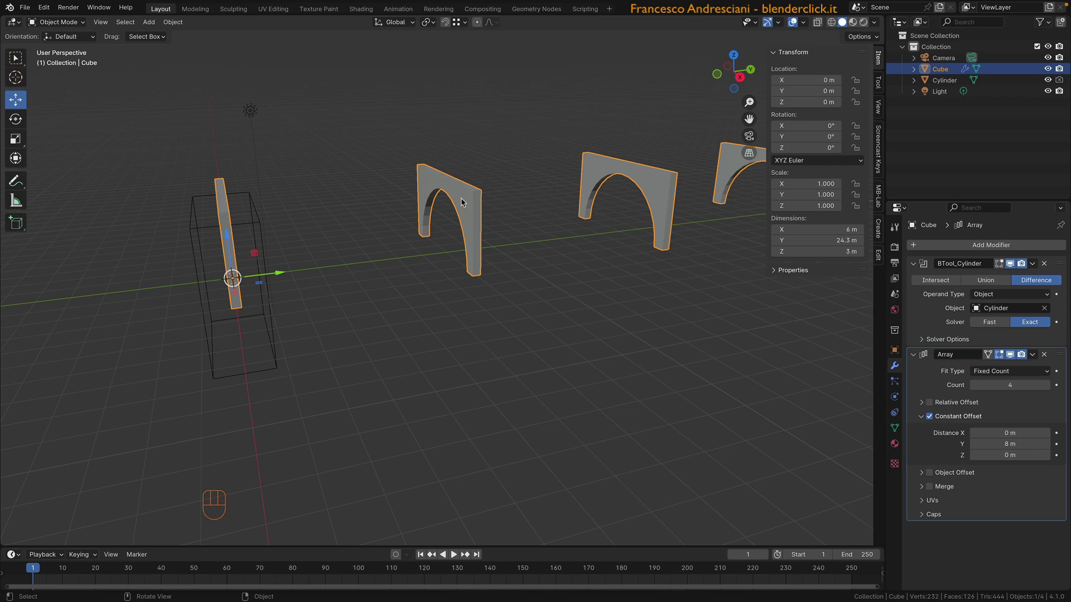
{"action": "middle_click_drag", "start_coordinate": [329, 256], "coordinate": [376, 236]}
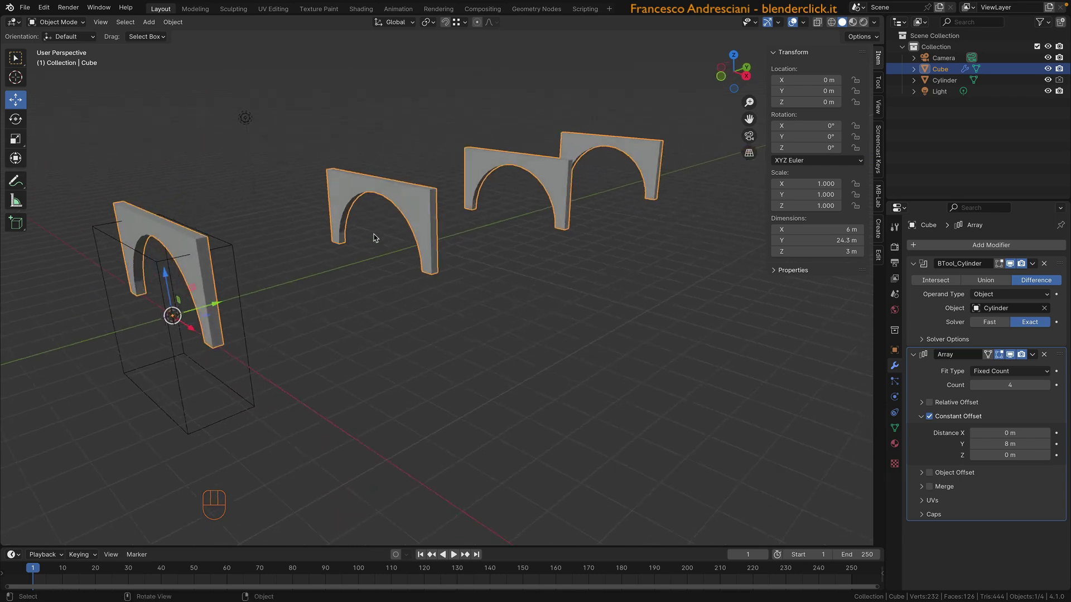
{"action": "middle_click_drag", "start_coordinate": [281, 271], "coordinate": [315, 232]}
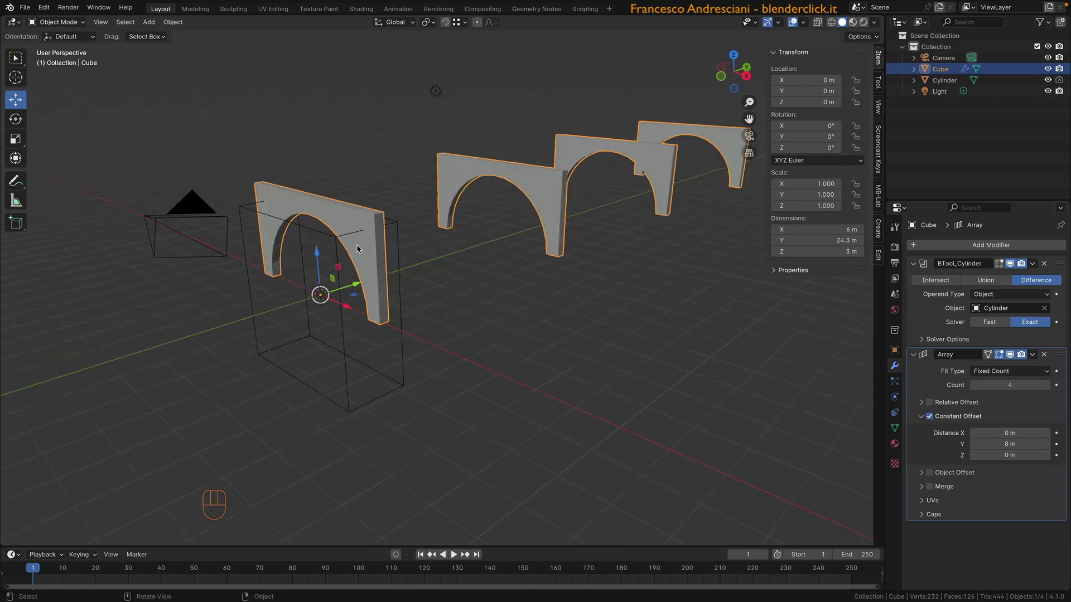
Duplicate the cutting cylinder in place and rename the copy Volta
{"action": "left_click", "coordinate": [316, 235]}
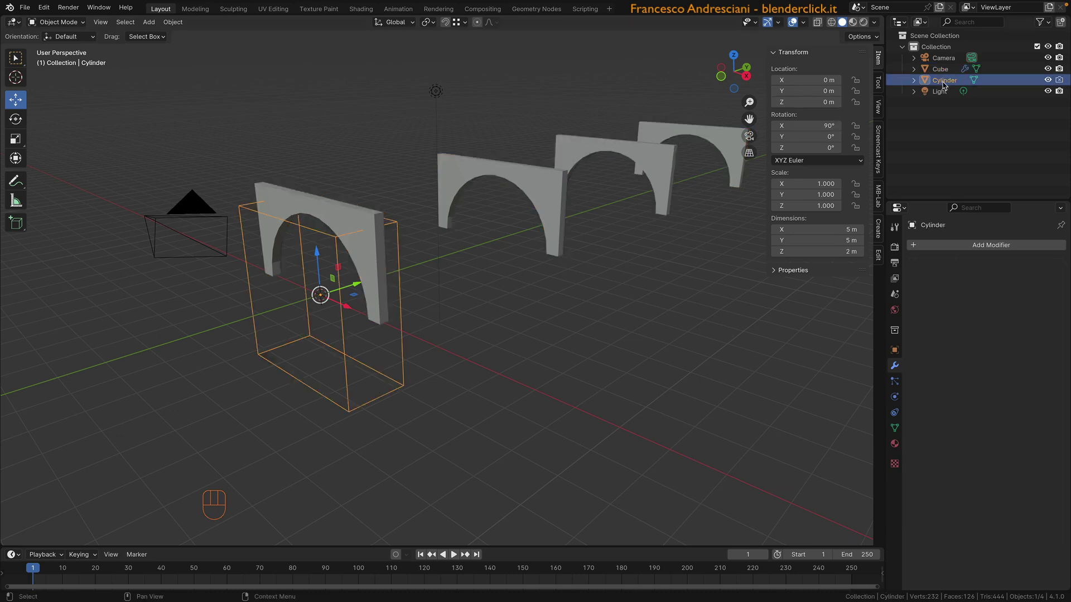
{"action": "key", "text": "shift+d"}
{"action": "right_click", "coordinate": [474, 277]}
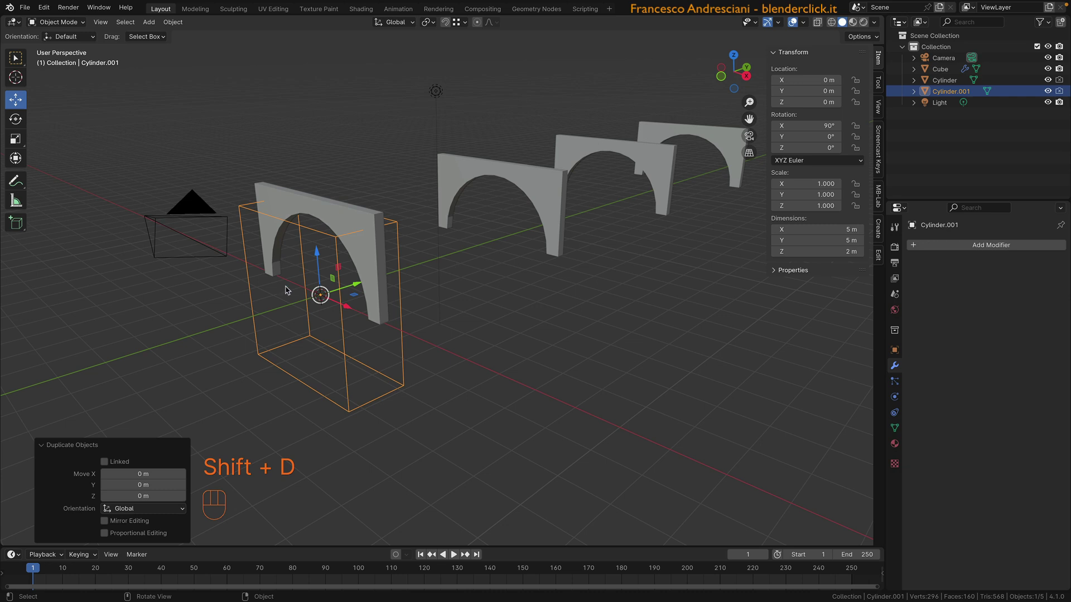
{"action": "double_click", "coordinate": [949, 92]}
{"action": "type", "text": "Volta"}
{"action": "key", "text": "Return"}
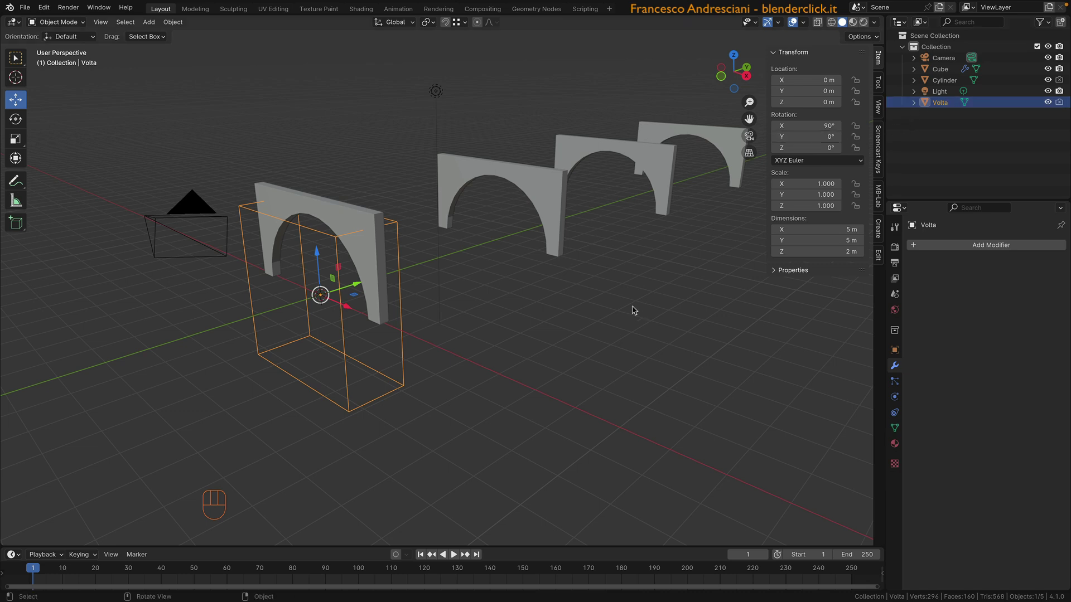
Set Volta's viewport display to Textured and enable the object in renders
{"action": "left_click", "coordinate": [894, 350]}
{"action": "scroll", "coordinate": [938, 423], "scroll_direction": "down", "scroll_amount": 2}
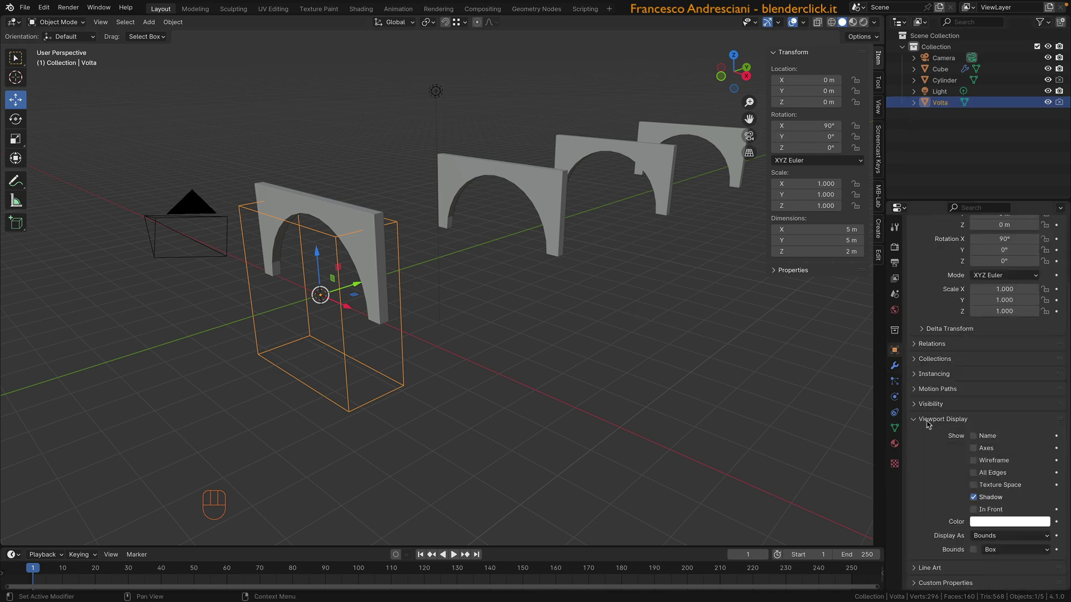
{"action": "left_click", "coordinate": [980, 536]}
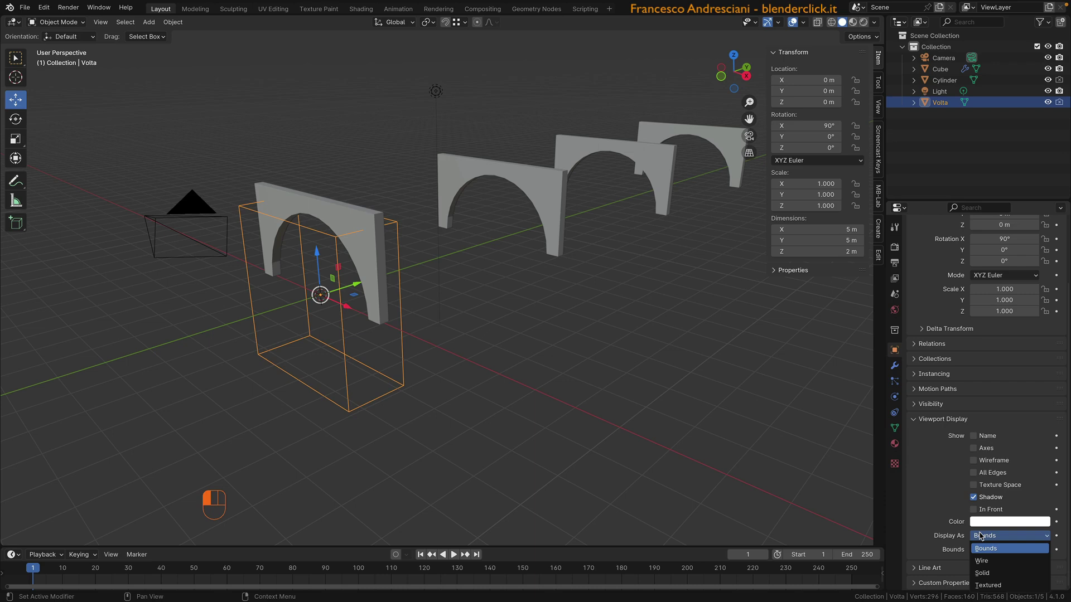
{"action": "left_click", "coordinate": [988, 586]}
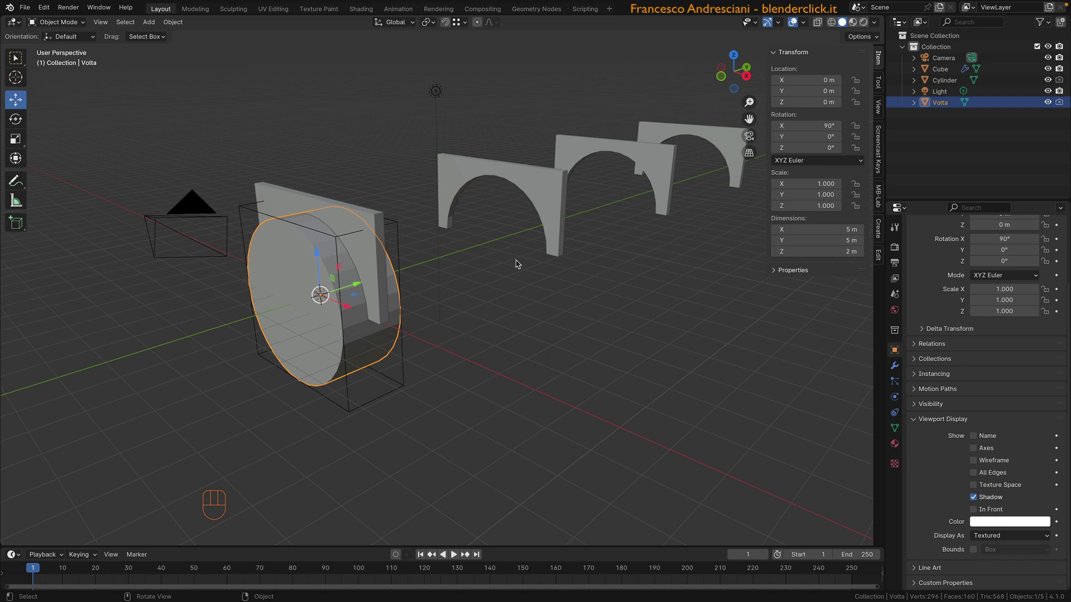
{"action": "left_click", "coordinate": [1059, 102]}
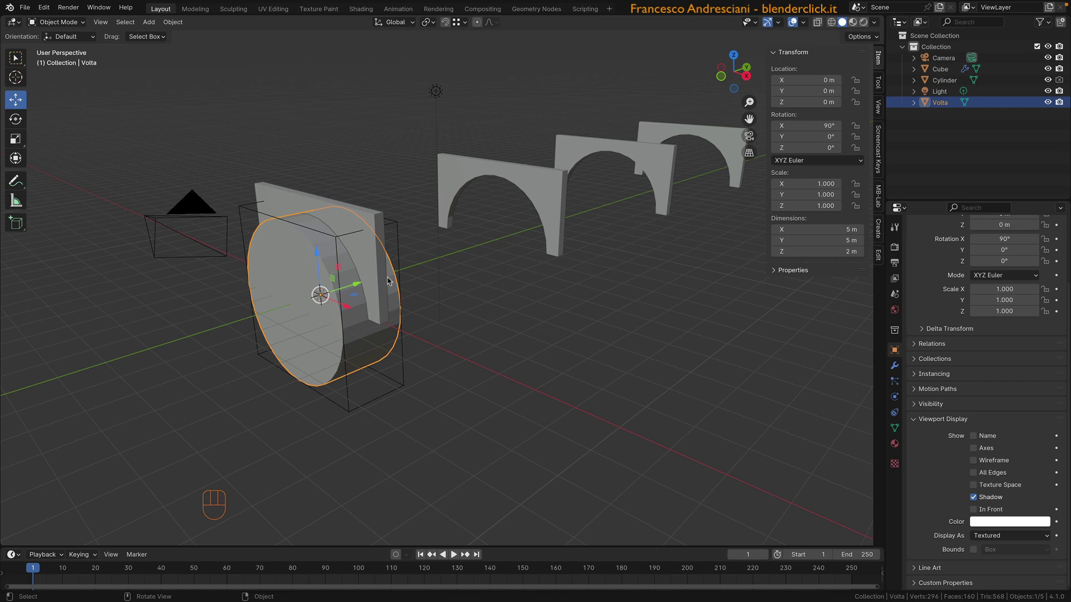
Move Volta along the Y axis with vertex snapping up to the second arch, at Y 6.85 m
{"action": "middle_click_drag", "start_coordinate": [479, 259], "coordinate": [367, 267]}
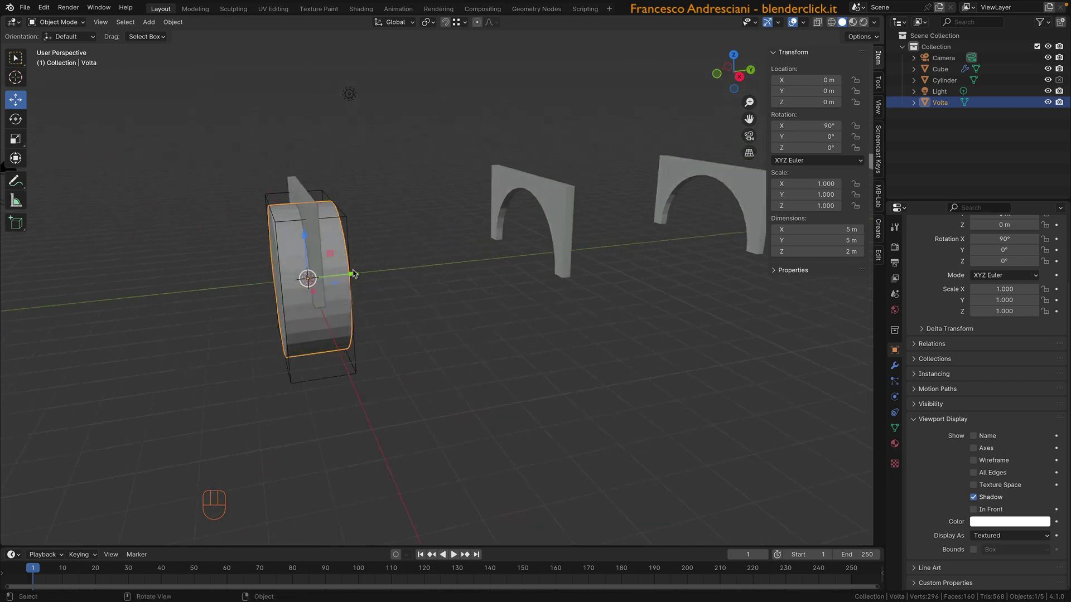
{"action": "left_click_drag", "start_coordinate": [355, 274], "coordinate": [473, 261]}
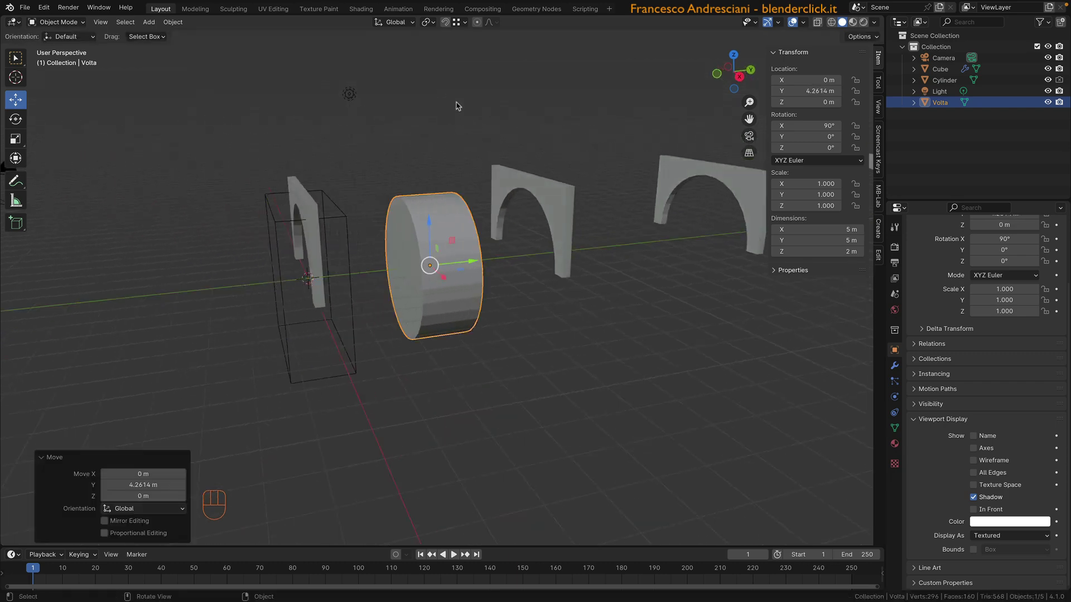
{"action": "left_click", "coordinate": [461, 23]}
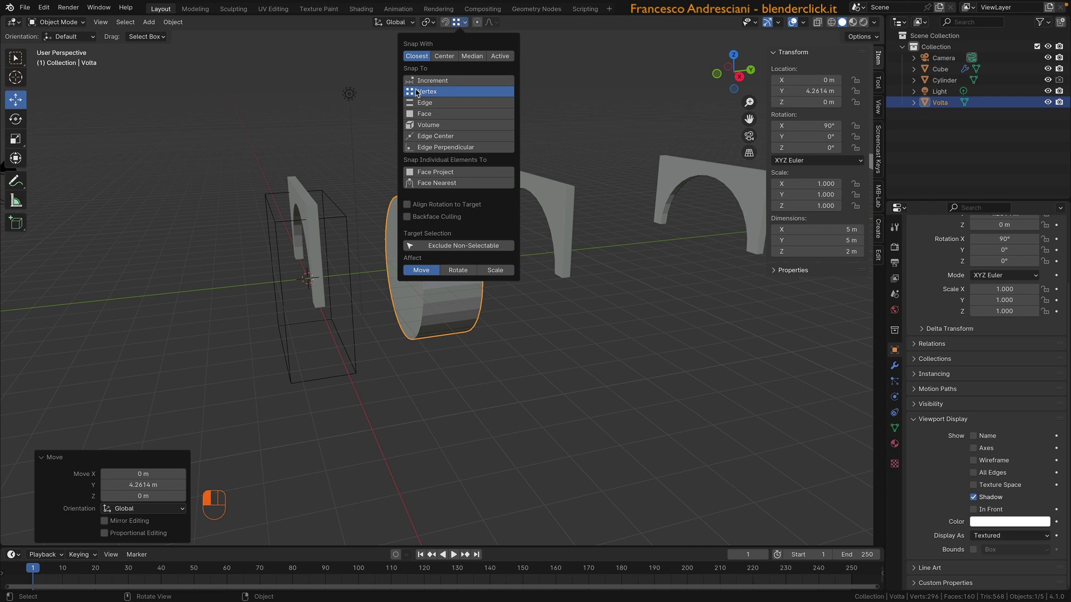
{"action": "left_click", "coordinate": [462, 23]}
{"action": "left_click_drag", "start_coordinate": [476, 265], "coordinate": [560, 277]}
{"action": "middle_click_drag", "start_coordinate": [516, 253], "coordinate": [461, 247]}
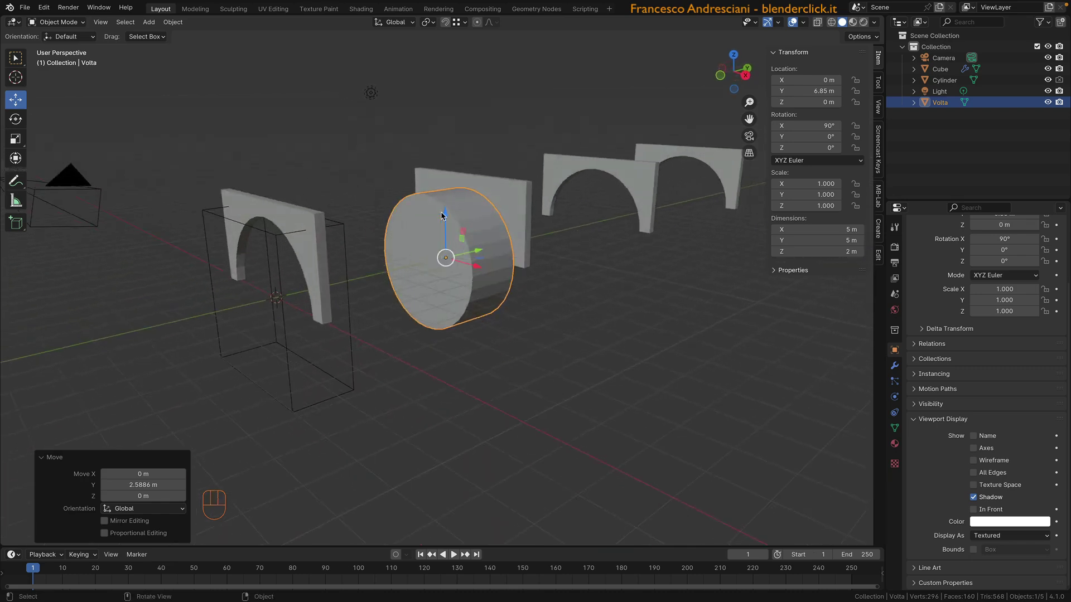
Scale Volta uniformly by about 1.11
{"action": "key", "text": "s"}
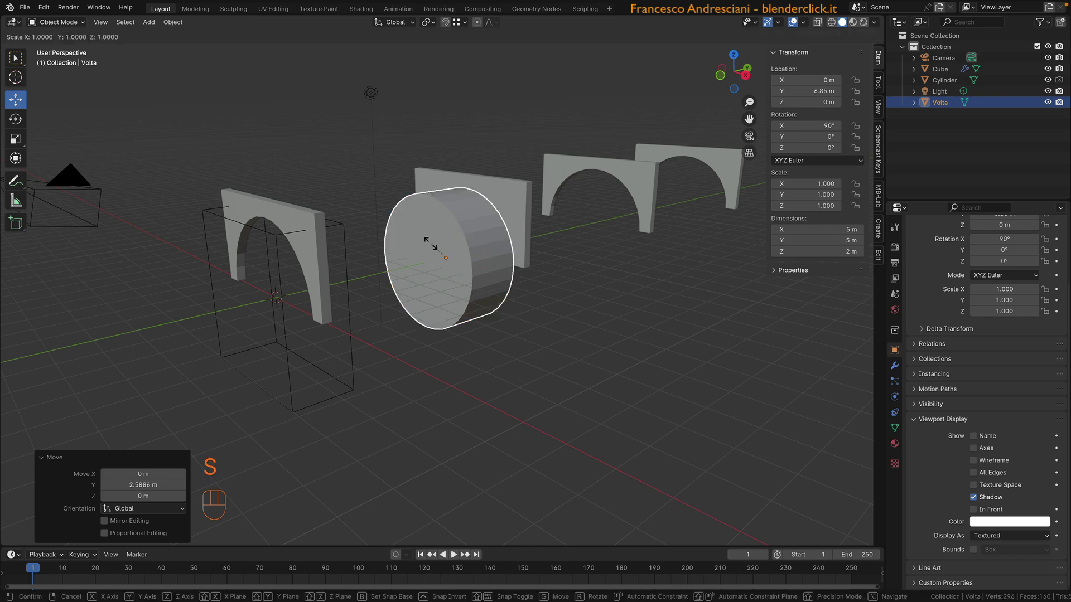
{"action": "key", "text": "shift"}
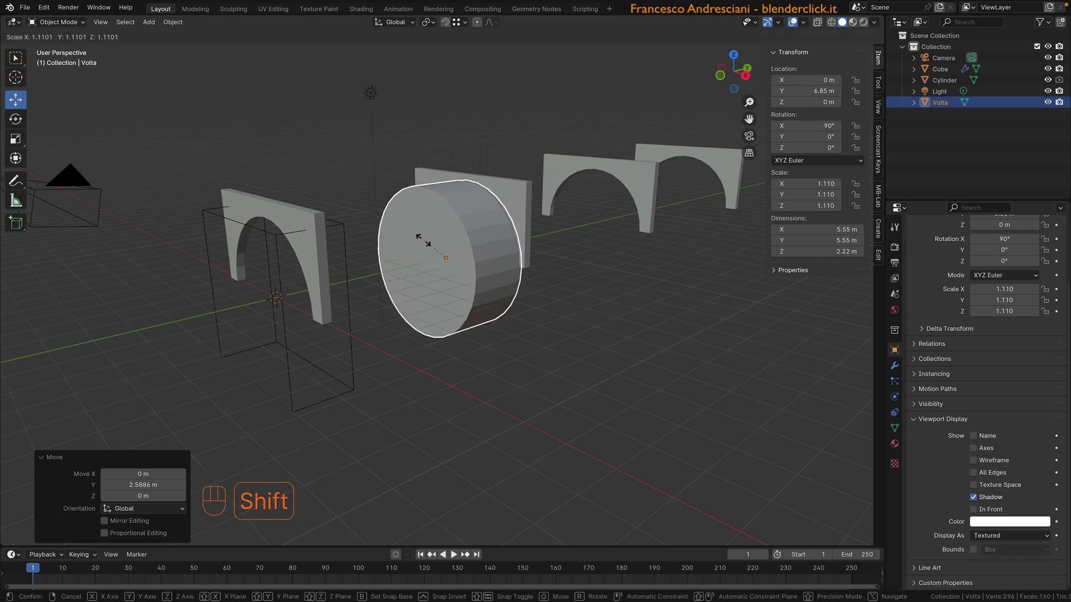
{"action": "left_click", "coordinate": [422, 240]}
{"action": "middle_click_drag", "start_coordinate": [422, 240], "coordinate": [326, 202]}
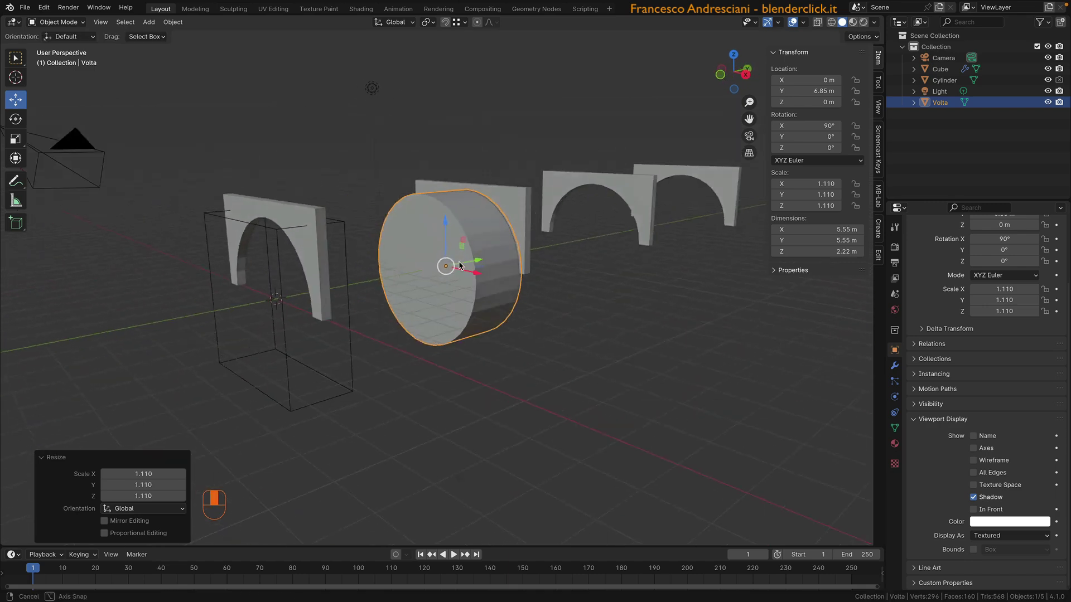
Delete the two round cap faces at the ends of the Volta cylinder
{"action": "key", "text": "Tab"}
{"action": "key", "text": "3"}
{"action": "left_click", "coordinate": [448, 249]}
{"action": "middle_click_drag", "start_coordinate": [527, 240], "coordinate": [352, 245]}
{"action": "left_click", "coordinate": [619, 288], "text": "shift"}
{"action": "middle_click_drag", "start_coordinate": [474, 280], "coordinate": [620, 274]}
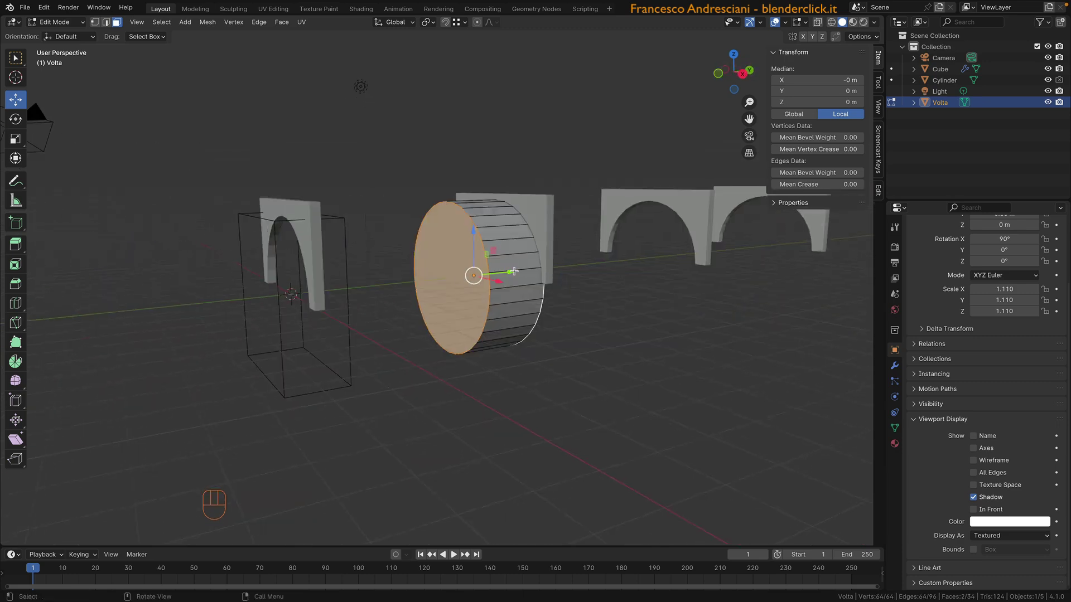
{"action": "key", "text": "x"}
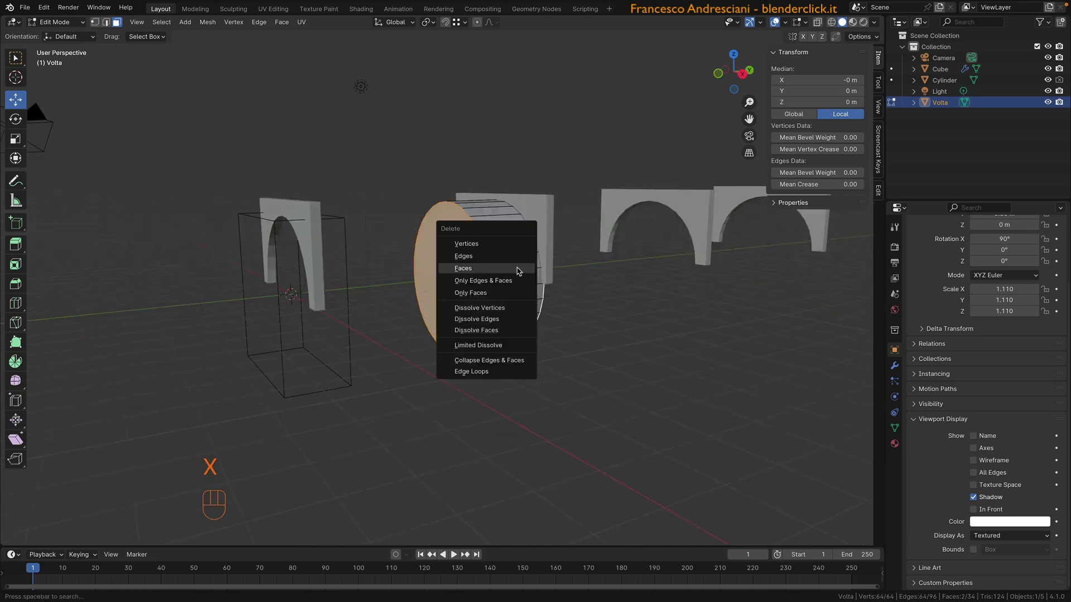
{"action": "left_click", "coordinate": [463, 269]}
Select Volta's two bottom faces and grow the selection up to the lower half of the ring
{"action": "middle_click_drag", "start_coordinate": [463, 270], "coordinate": [535, 218]}
{"action": "middle_click_drag", "start_coordinate": [436, 285], "coordinate": [483, 249], "text": "shift"}
{"action": "left_click", "coordinate": [361, 391], "text": "shift"}
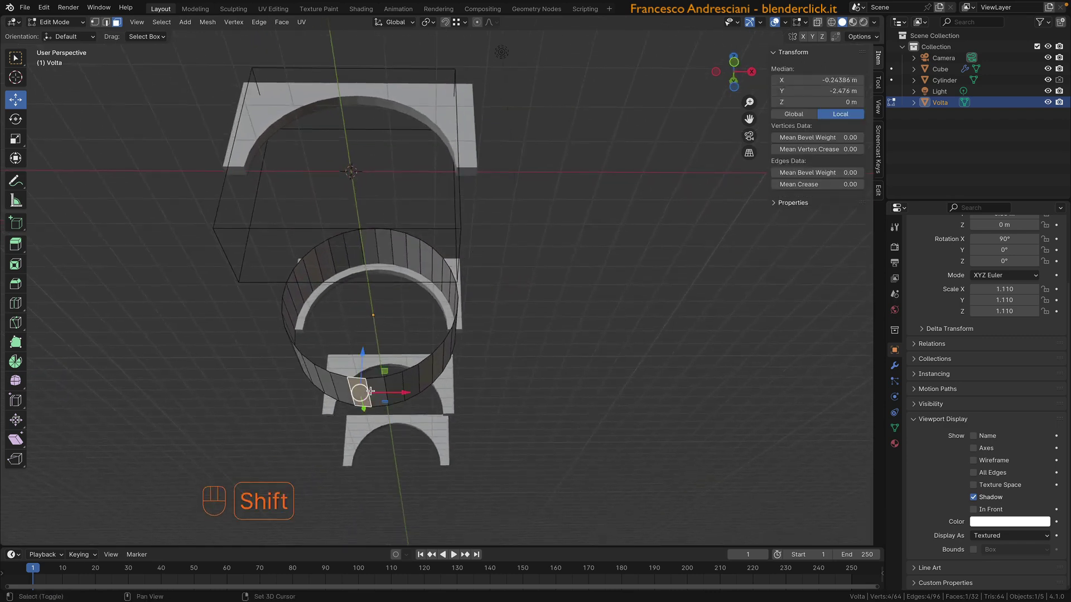
{"action": "left_click", "coordinate": [372, 391], "text": "shift"}
{"action": "middle_click_drag", "start_coordinate": [373, 392], "coordinate": [389, 342]}
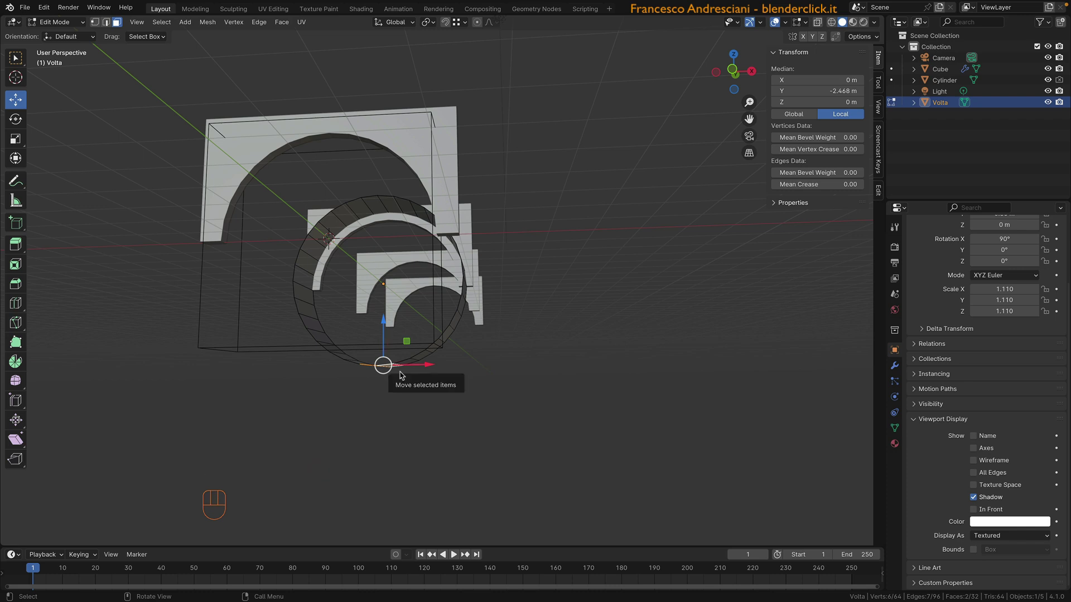
{"action": "key", "text": "ctrl+KP_Add"}
{"action": "key", "text": "ctrl+KP_Add"}
{"action": "key", "text": "ctrl+KP_Add"}
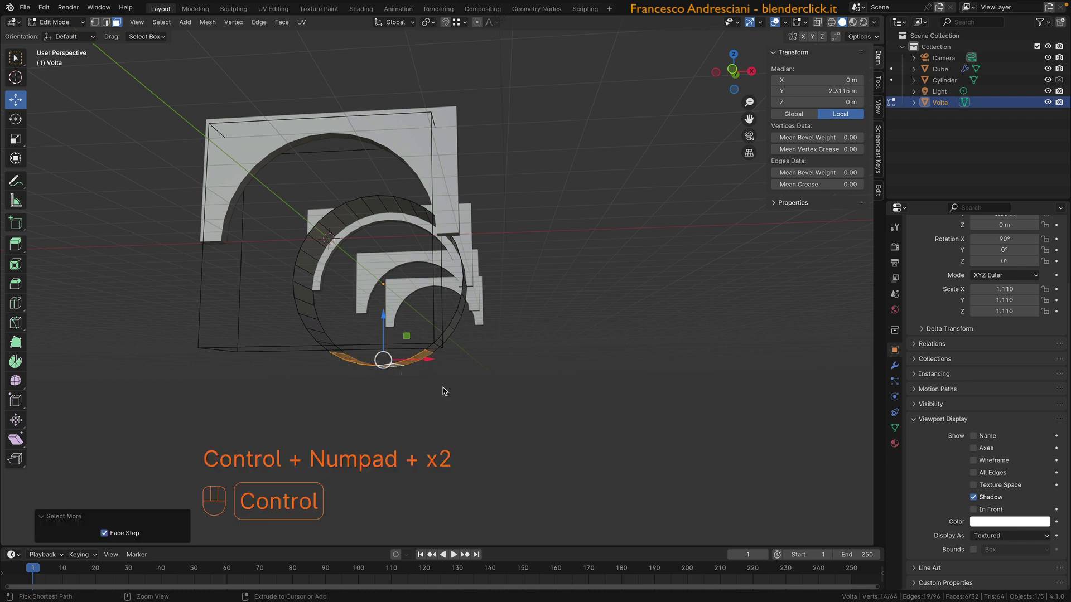
{"action": "key", "text": "ctrl+KP_Add"}
{"action": "key", "text": "ctrl+KP_Add"}
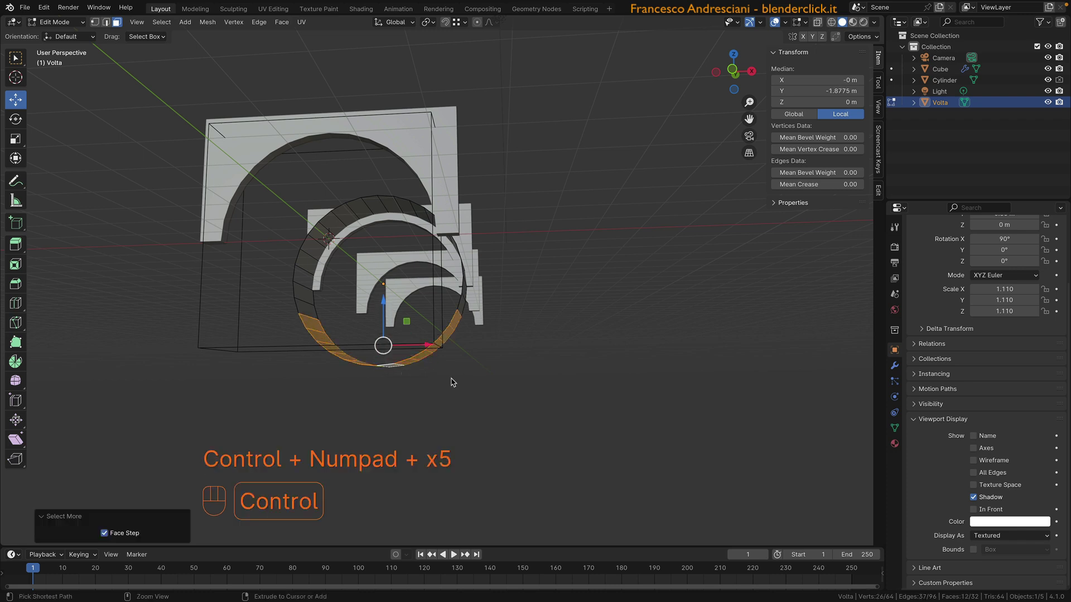
{"action": "key", "text": "ctrl+KP_Add"}
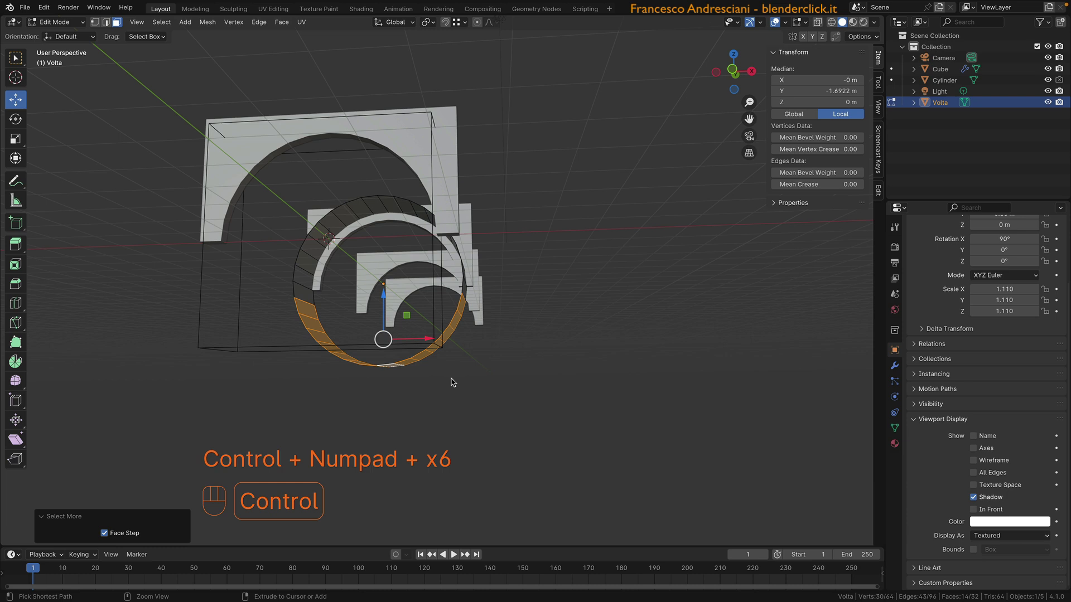
{"action": "key", "text": "ctrl+KP_Add"}
{"action": "middle_click_drag", "start_coordinate": [504, 310], "coordinate": [523, 261]}
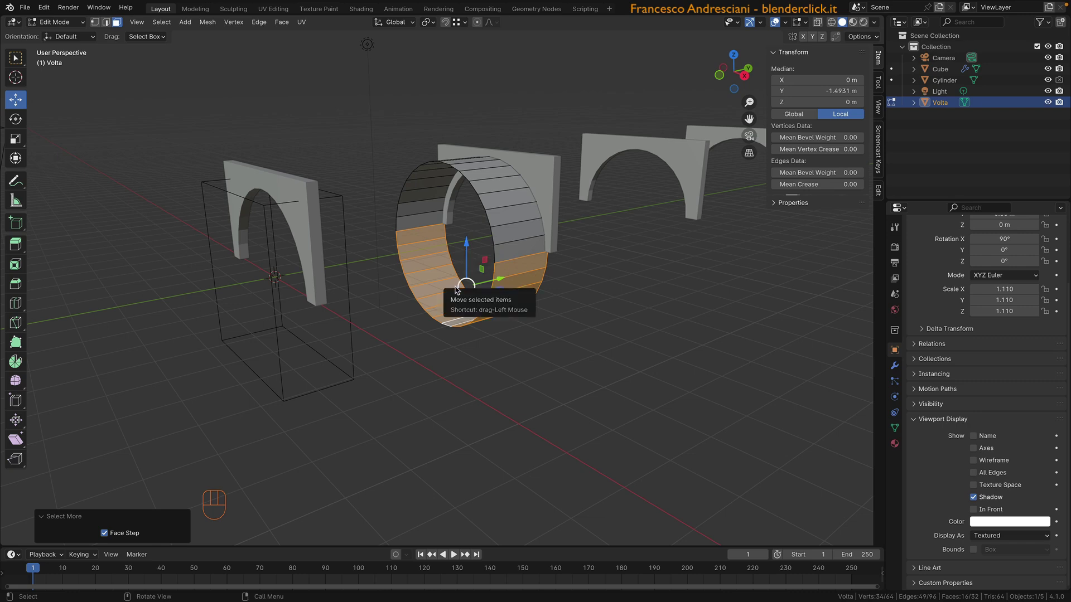
Select Volta's lower half by picking a side face and extending the shortest path to the opposite side
{"action": "left_click", "coordinate": [512, 284]}
{"action": "left_click", "coordinate": [508, 298], "text": "shift"}
{"action": "left_click", "coordinate": [502, 314], "text": "shift"}
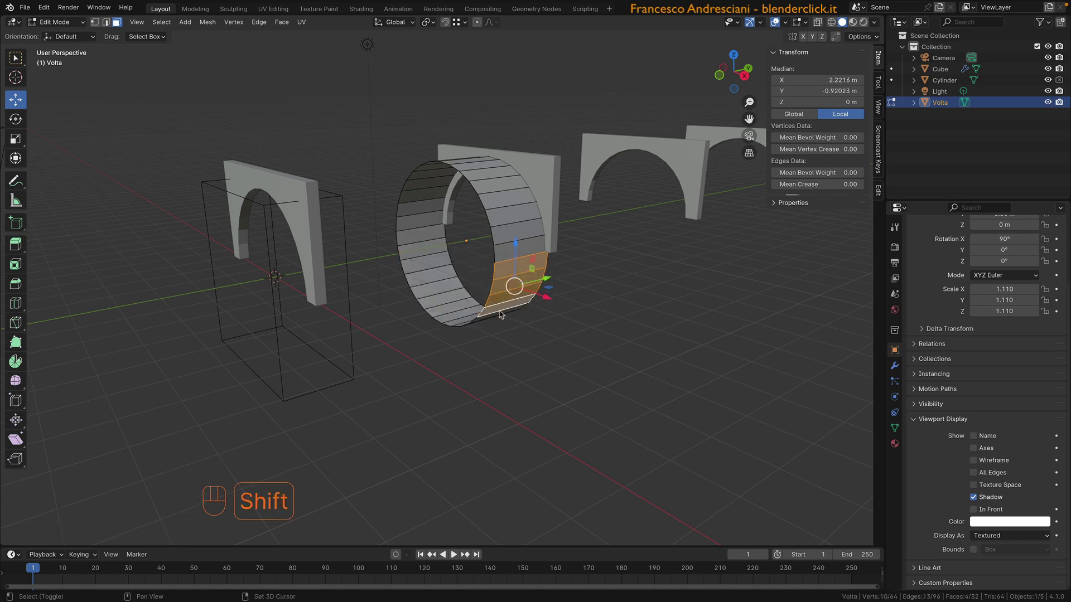
{"action": "middle_click_drag", "start_coordinate": [499, 317], "coordinate": [375, 302]}
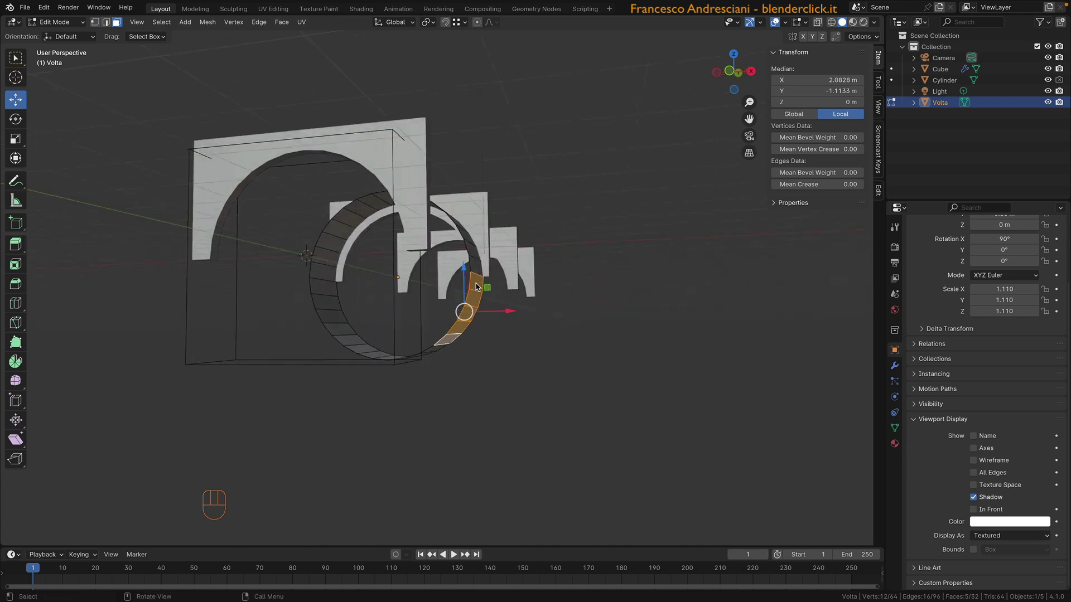
{"action": "left_click", "coordinate": [480, 285]}
{"action": "left_click", "coordinate": [321, 289], "text": "ctrl"}
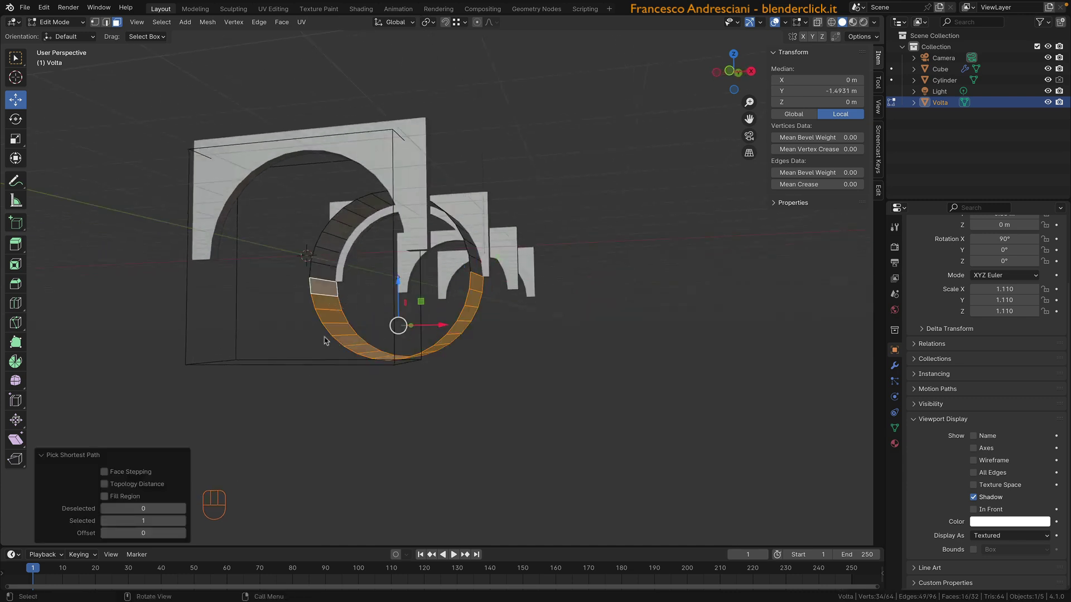
{"action": "middle_click_drag", "start_coordinate": [311, 304], "coordinate": [310, 266]}
Grow a selection from Volta's two bottom faces to its whole lower half and delete those faces
{"action": "left_click", "coordinate": [384, 394]}
{"action": "left_click", "coordinate": [400, 391], "text": "shift"}
{"action": "middle_click_drag", "start_coordinate": [382, 385], "coordinate": [362, 410]}
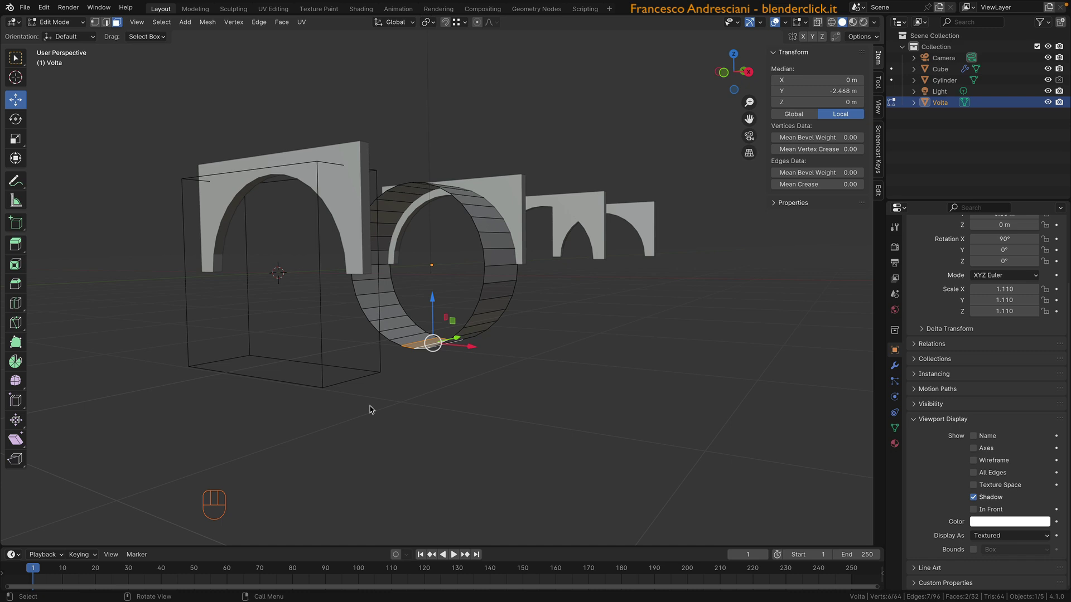
{"action": "key", "text": "ctrl+KP_Add"}
{"action": "key", "text": "ctrl+KP_Add"}
{"action": "key", "text": "ctrl+KP_Add"}
{"action": "key", "text": "ctrl+KP_Add"}
{"action": "key", "text": "ctrl+KP_Add"}
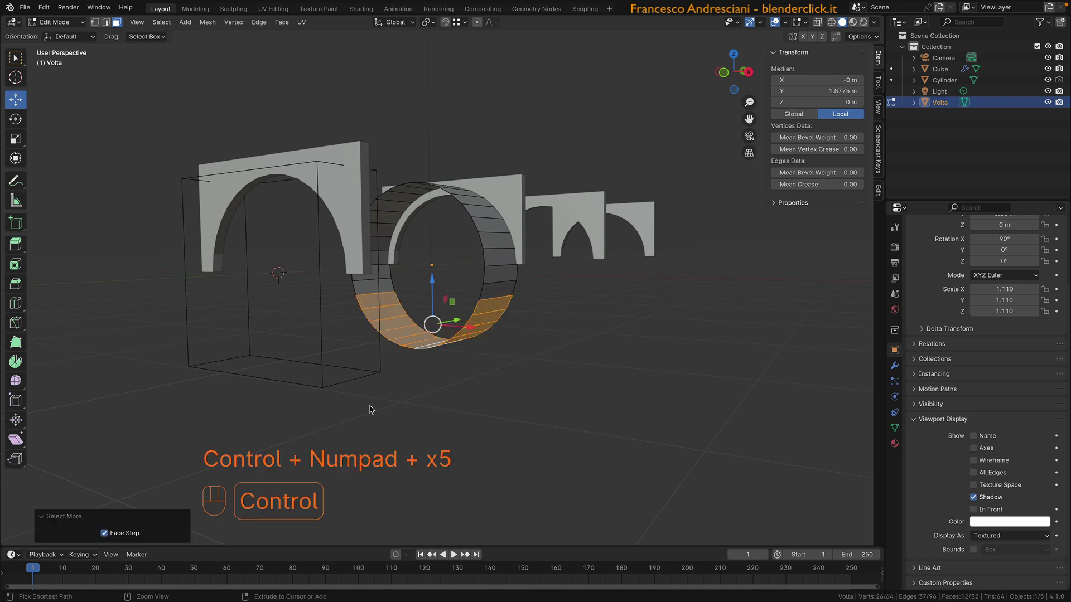
{"action": "key", "text": "x"}
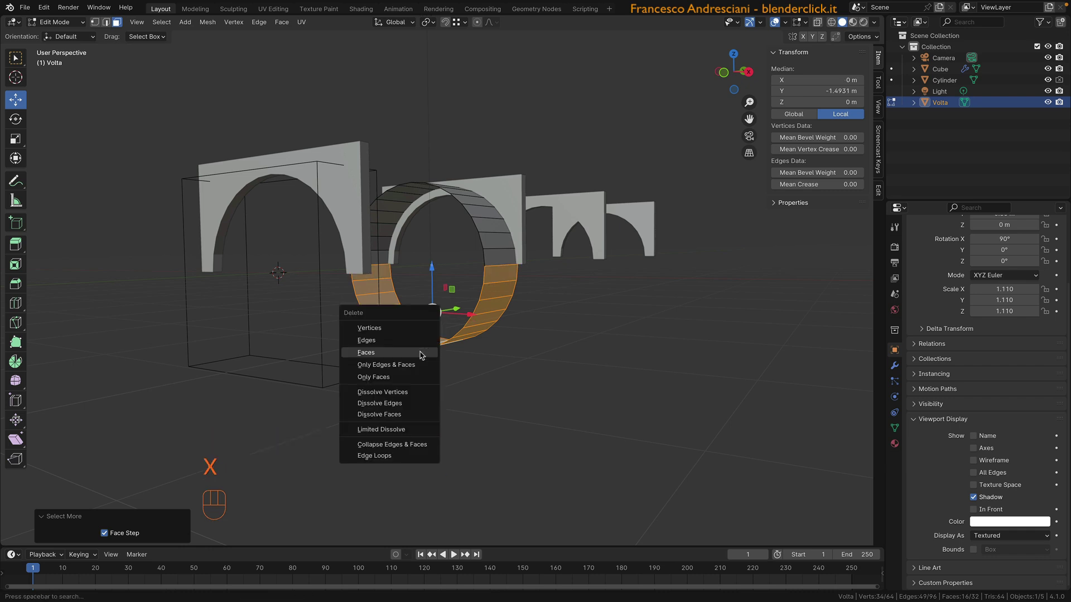
{"action": "left_click", "coordinate": [420, 353]}
Snap the half cylinder's edge loop facing the first arch to that wall, moving it about -5.59 m along Y, and return to Object Mode
{"action": "middle_click_drag", "start_coordinate": [420, 355], "coordinate": [459, 318]}
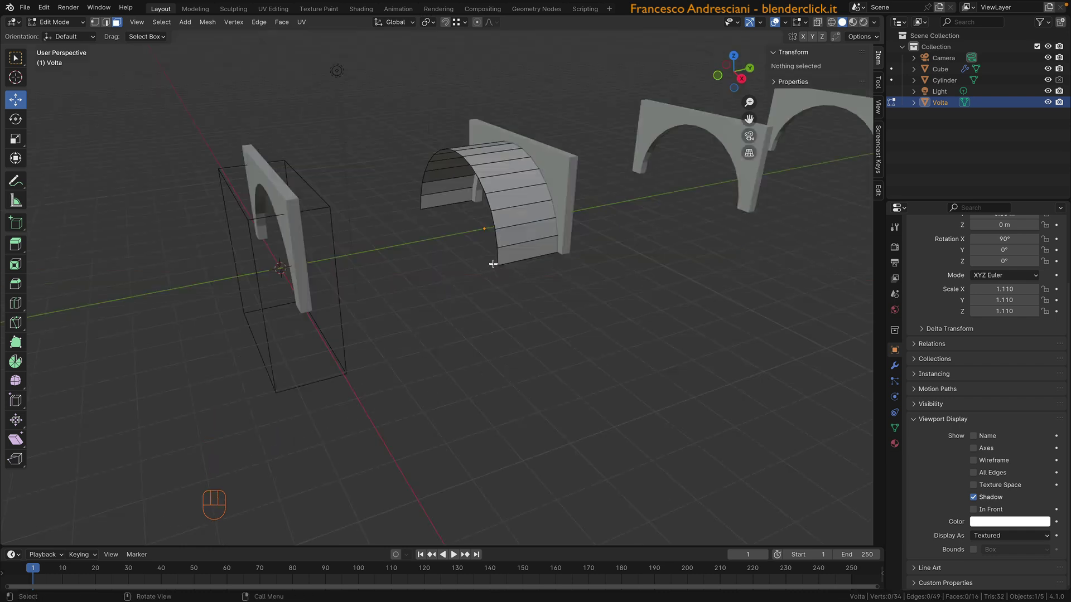
{"action": "key", "text": "2"}
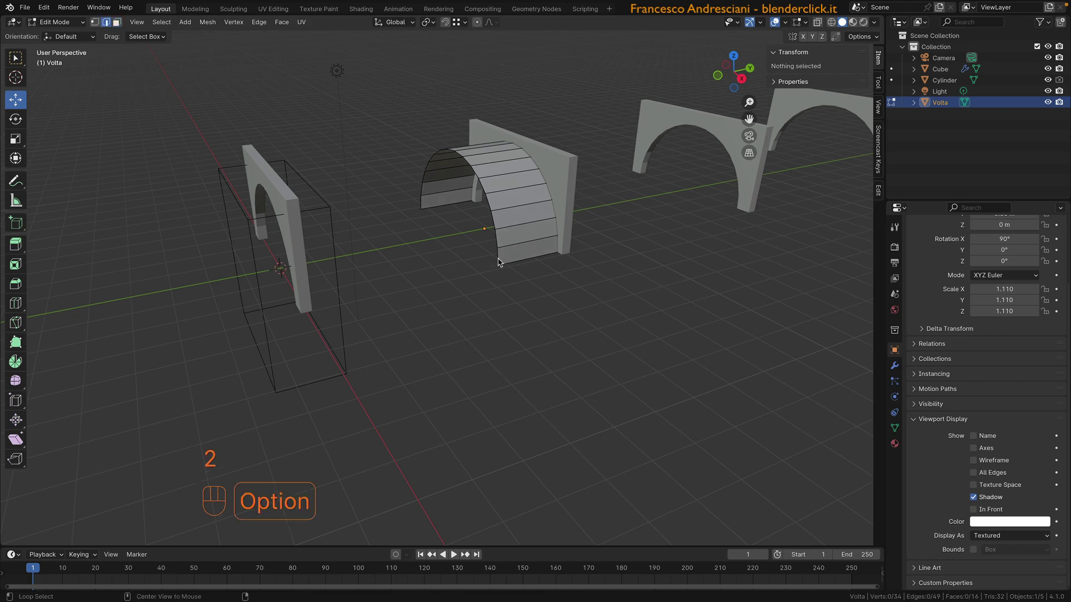
{"action": "left_click", "coordinate": [460, 156], "text": "alt"}
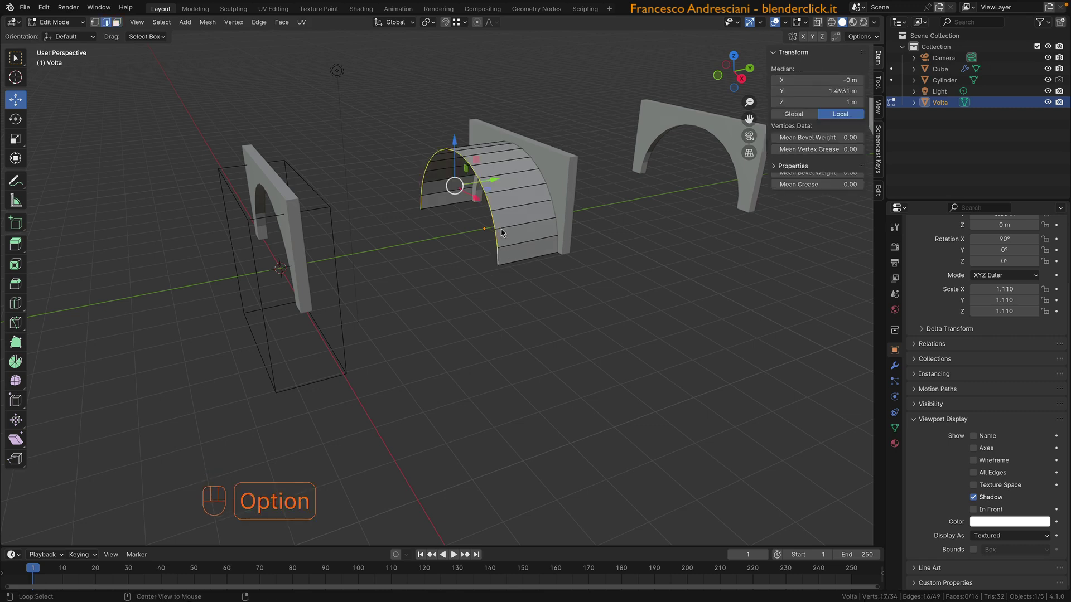
{"action": "middle_click_drag", "start_coordinate": [455, 209], "coordinate": [511, 194]}
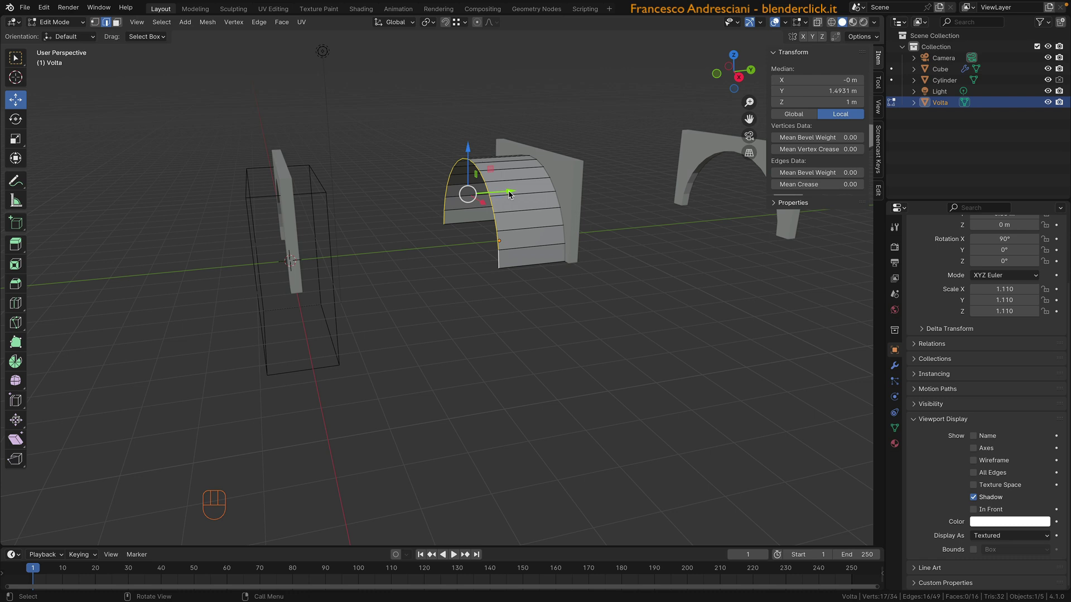
{"action": "left_click_drag", "start_coordinate": [510, 194], "coordinate": [303, 293]}
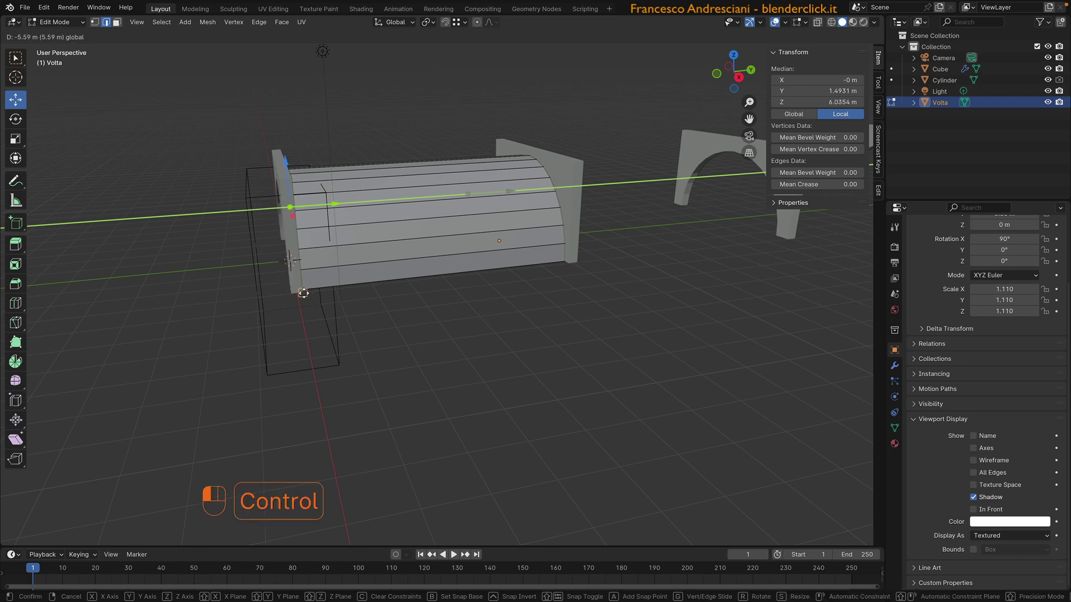
{"action": "left_click_drag", "start_coordinate": [303, 293], "coordinate": [303, 293], "text": "ctrl"}
{"action": "middle_click_drag", "start_coordinate": [304, 293], "coordinate": [439, 272]}
{"action": "key", "text": "Tab"}
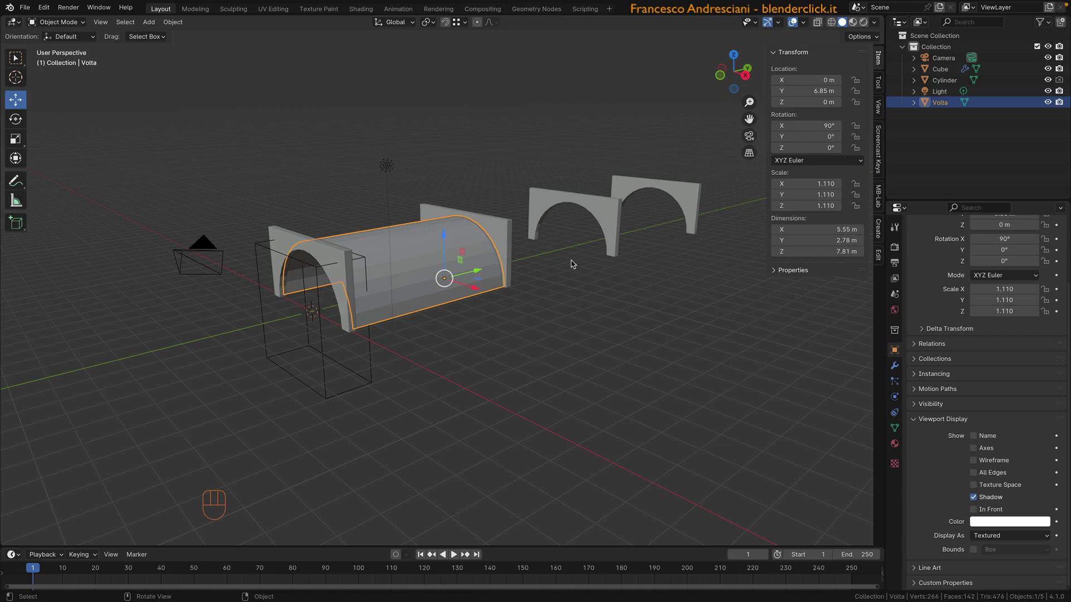
Add an Array modifier to Volta
{"action": "left_click", "coordinate": [895, 367]}
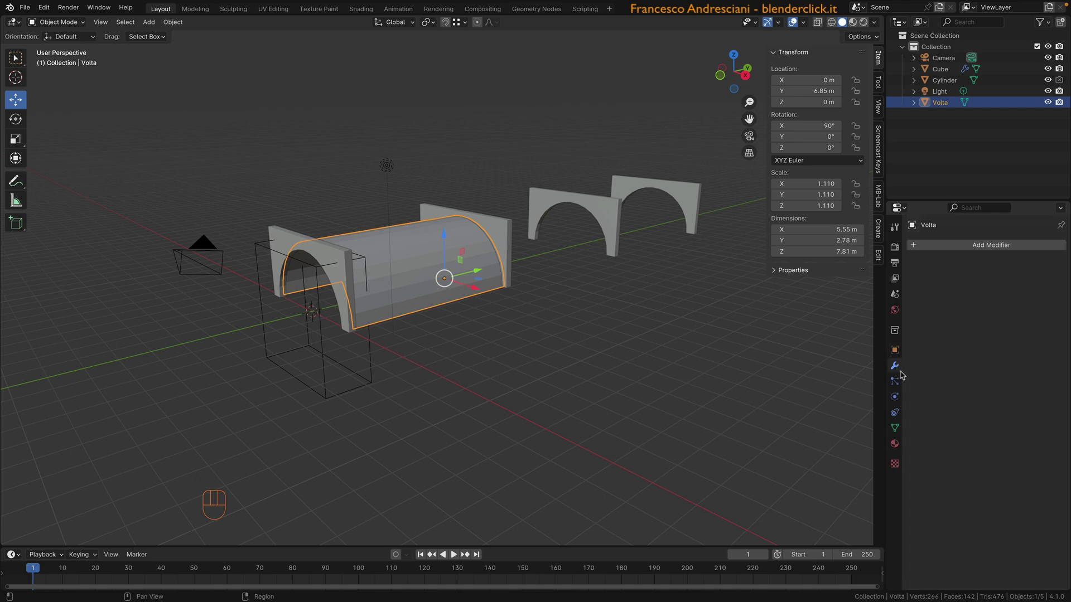
{"action": "left_click", "coordinate": [962, 250]}
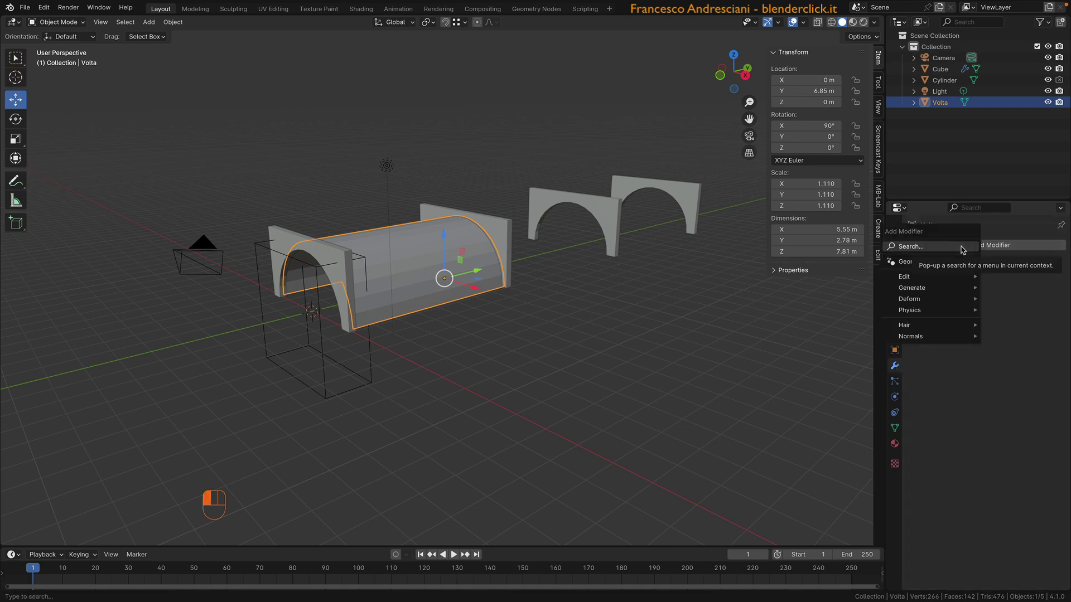
{"action": "left_click", "coordinate": [962, 249]}
{"action": "type", "text": "arr"}
{"action": "key", "text": "Return"}
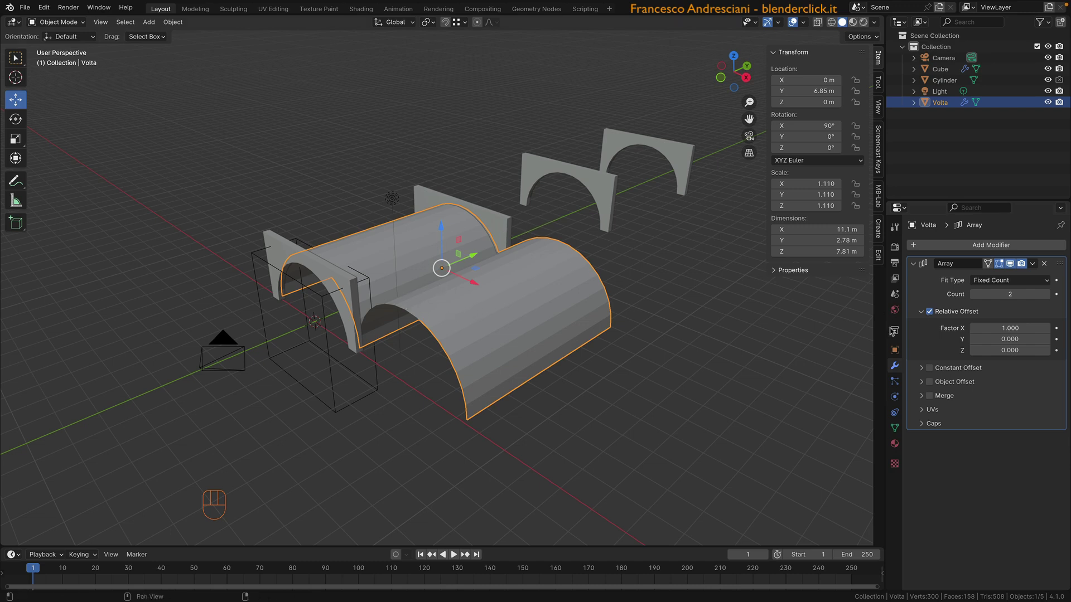
Replace the Array's relative offset with a constant offset and set its X distance to 0 m
{"action": "left_click", "coordinate": [929, 312]}
{"action": "left_click", "coordinate": [932, 312]}
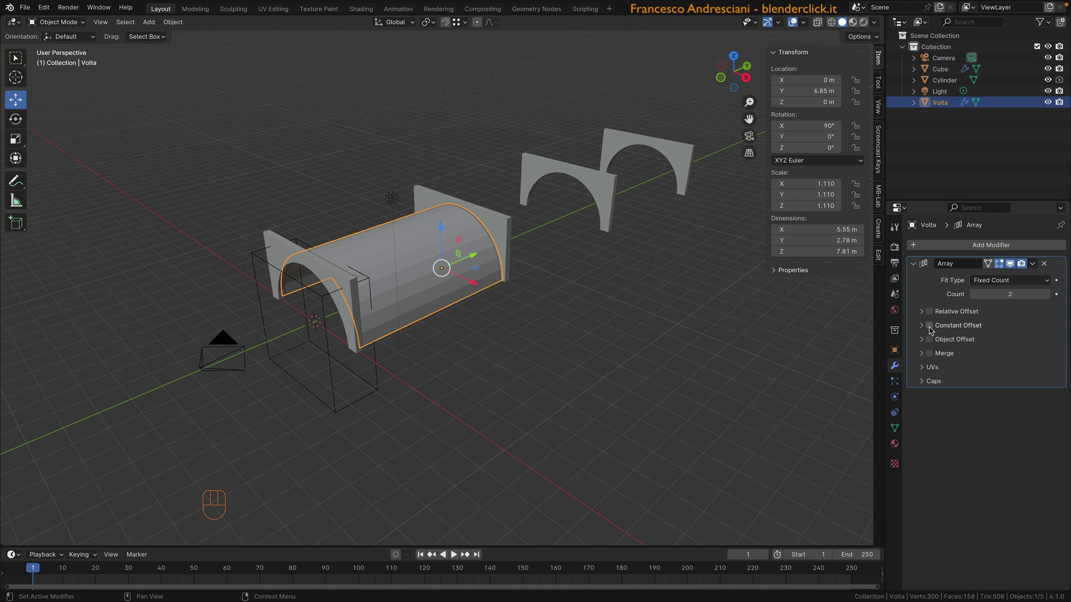
{"action": "left_click", "coordinate": [930, 325]}
{"action": "left_click", "coordinate": [943, 326]}
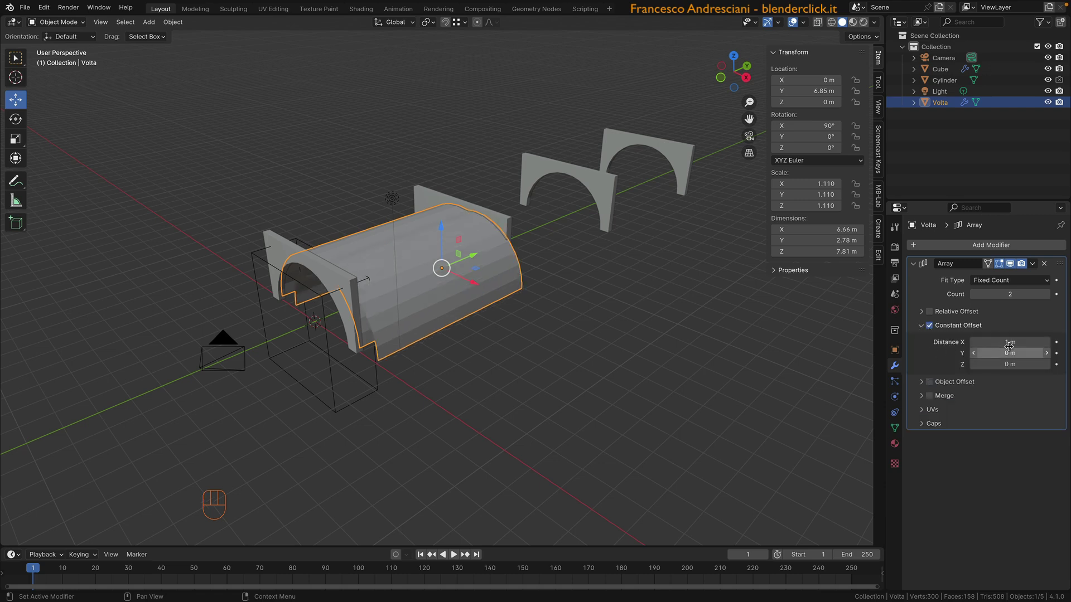
{"action": "left_click", "coordinate": [994, 342]}
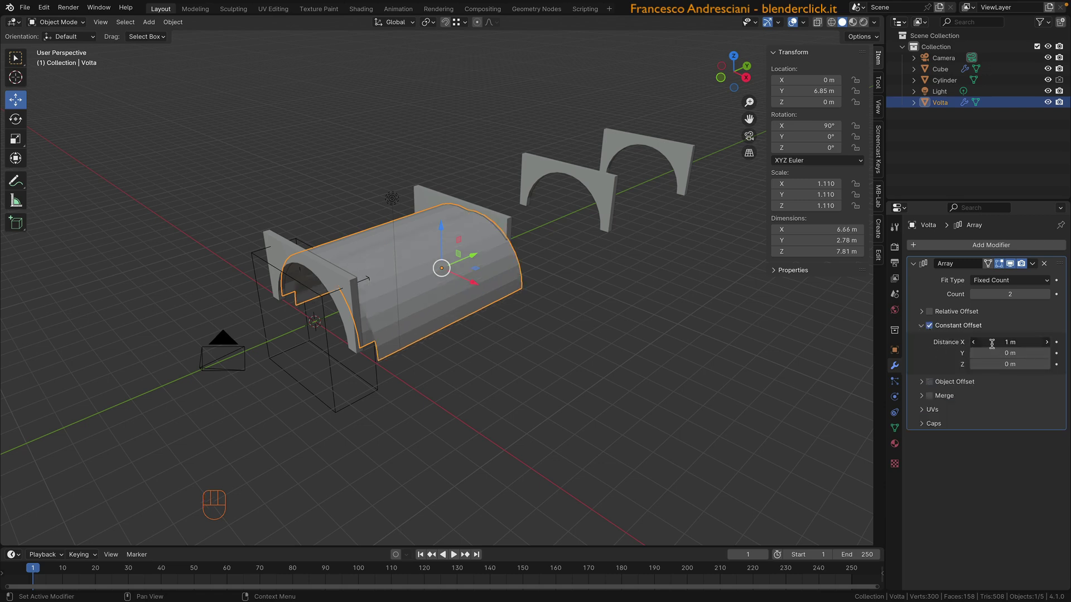
{"action": "type", "text": "0"}
{"action": "key", "text": "Return"}
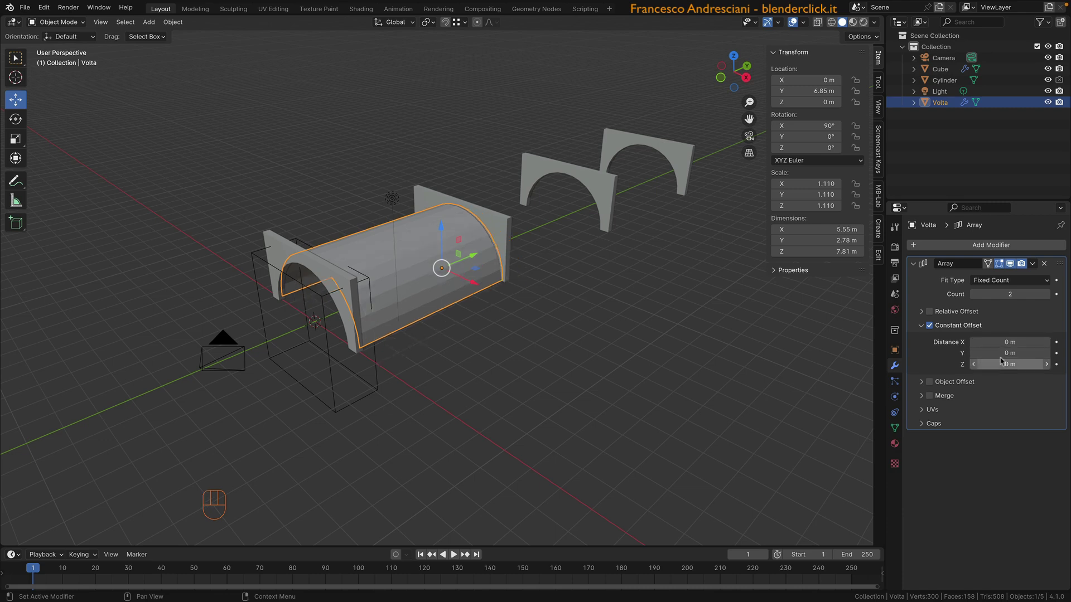
Open Volta's mesh for editing and display the viewport in wireframe
{"action": "middle_click_drag", "start_coordinate": [446, 312], "coordinate": [427, 295]}
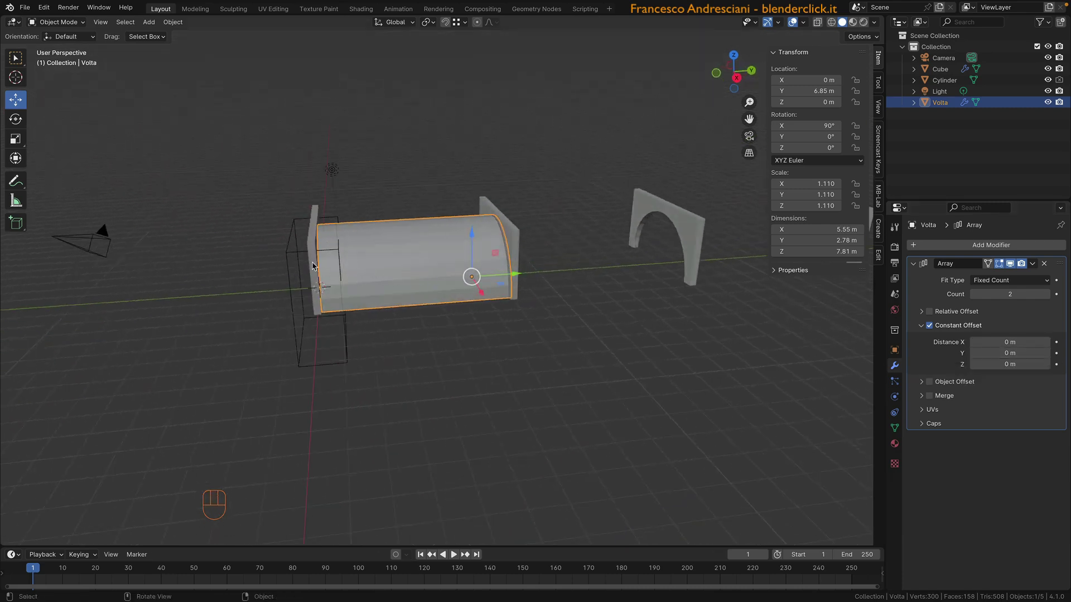
{"action": "middle_click_drag", "start_coordinate": [384, 273], "coordinate": [491, 221]}
{"action": "scroll", "coordinate": [509, 290], "scroll_direction": "up", "scroll_amount": 2}
{"action": "scroll", "coordinate": [578, 292], "scroll_direction": "up", "scroll_amount": 3}
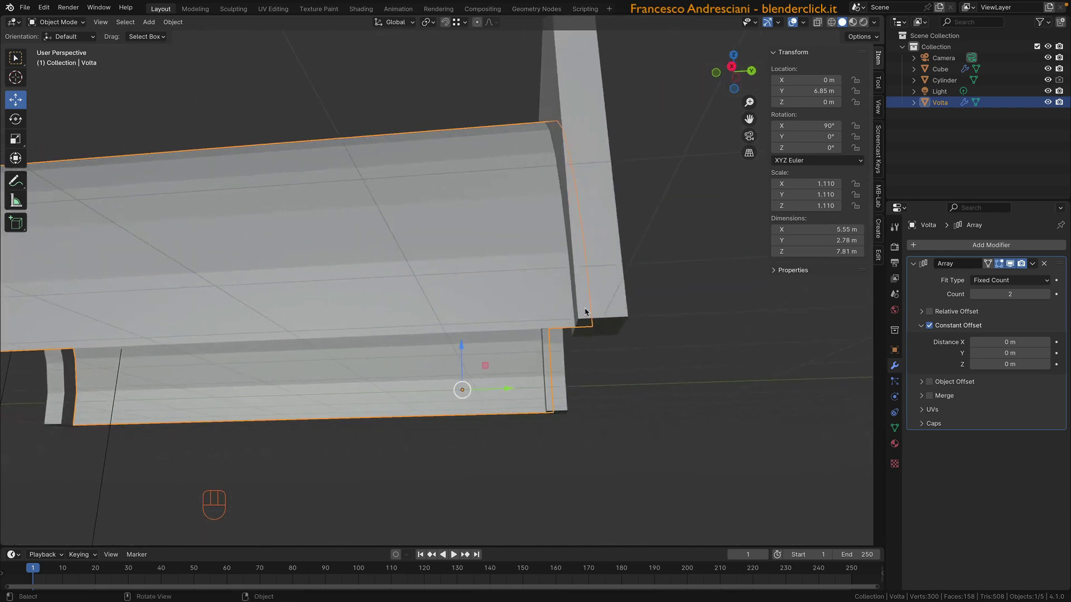
{"action": "key", "text": "Tab"}
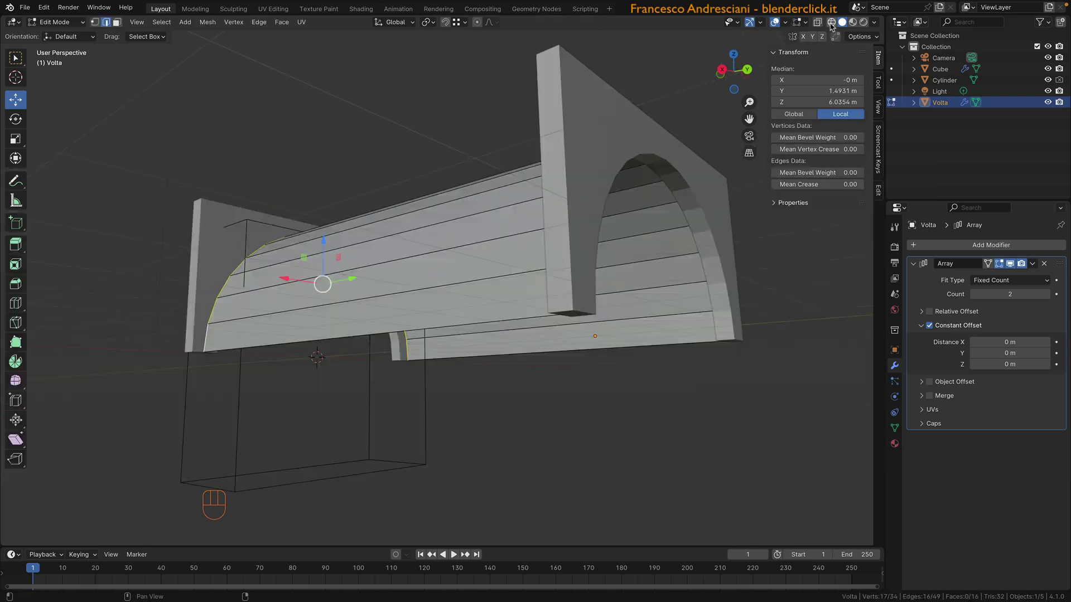
{"action": "left_click", "coordinate": [831, 23]}
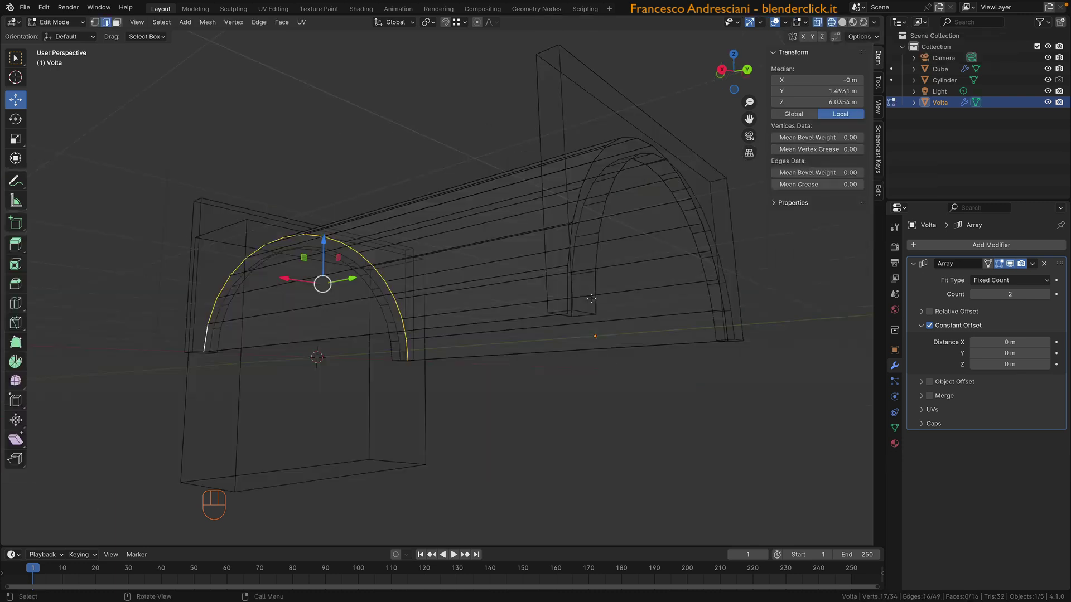
Snap Volta's edge loop at the second arch back along Y to that wall's inner face, making the vault 7.7 m long, and return to Object Mode
{"action": "key", "text": "alt"}
{"action": "left_click", "coordinate": [594, 270], "text": "alt"}
{"action": "left_click", "coordinate": [603, 247], "text": "alt"}
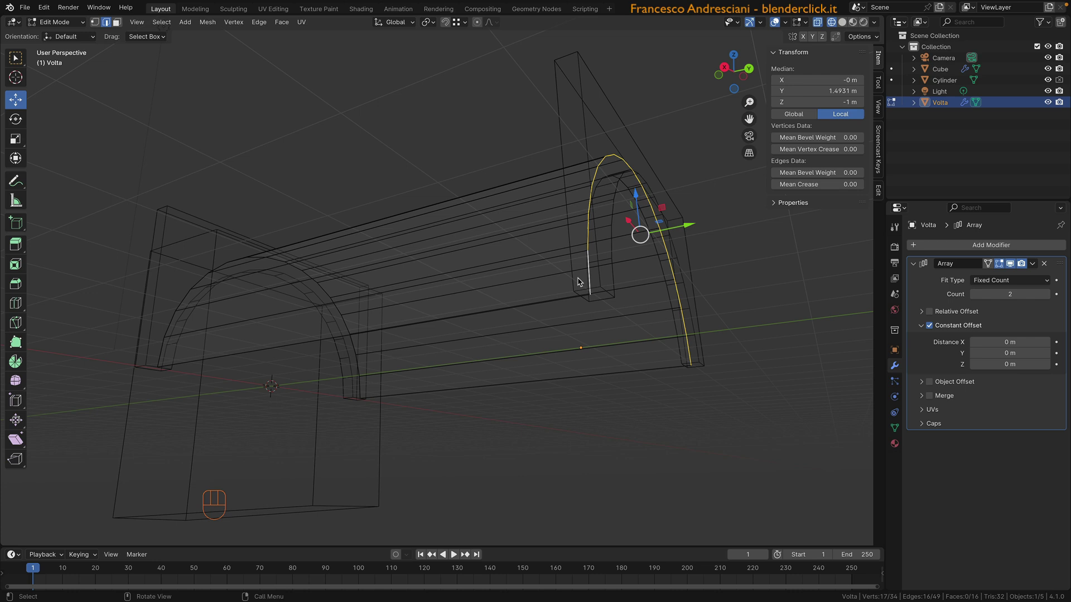
{"action": "middle_click_drag", "start_coordinate": [580, 293], "coordinate": [554, 275]}
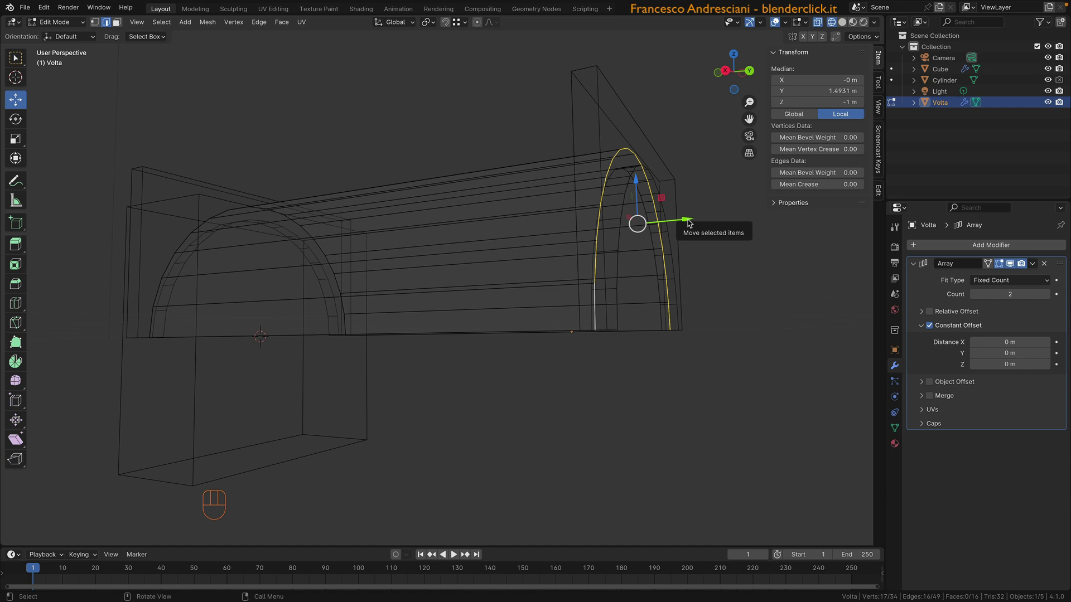
{"action": "left_click_drag", "start_coordinate": [688, 222], "coordinate": [579, 330]}
{"action": "key", "text": "Tab"}
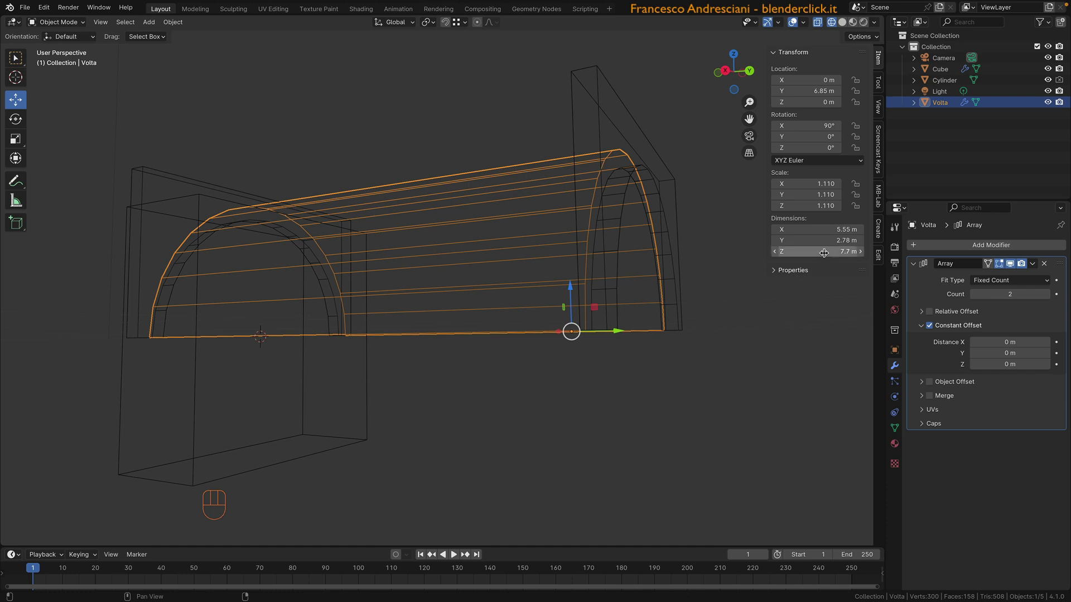
{"action": "middle_click_drag", "start_coordinate": [377, 280], "coordinate": [454, 299]}
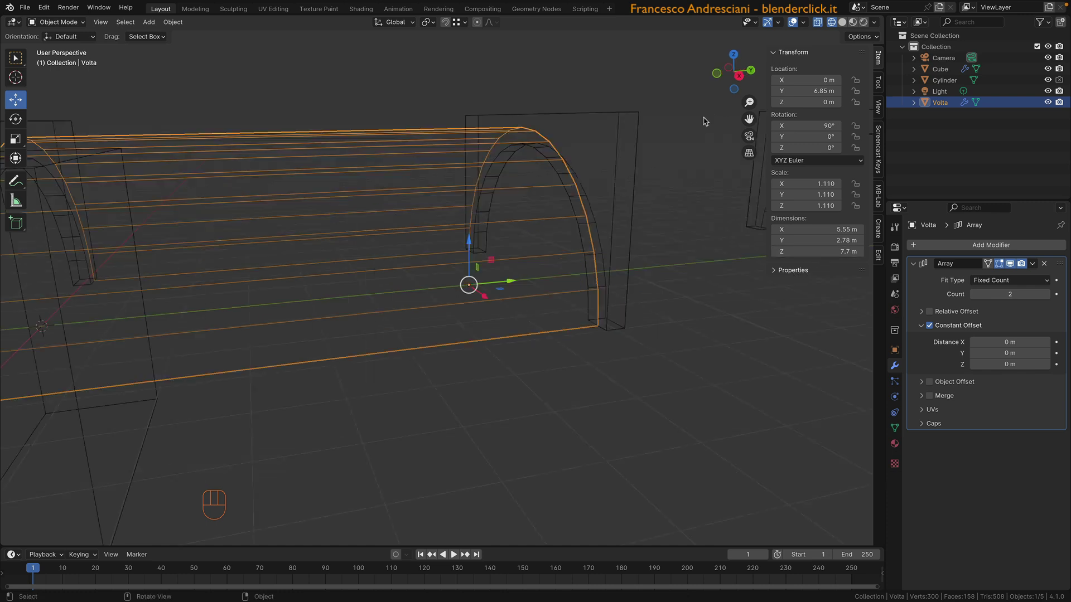
Display the viewport in solid shading and apply Volta's rotation and scale
{"action": "left_click", "coordinate": [843, 24]}
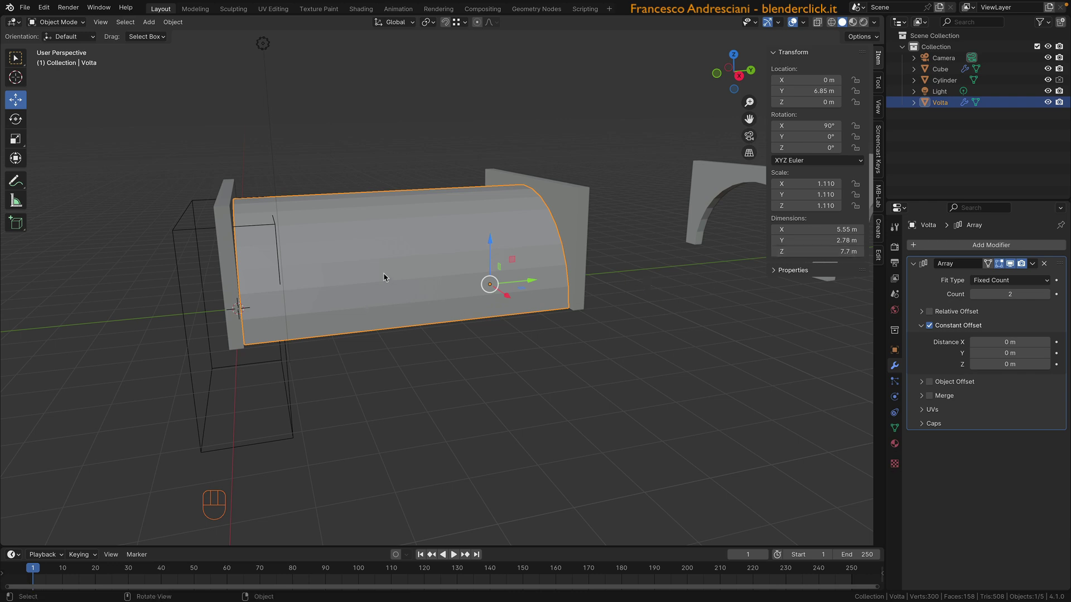
{"action": "middle_click_drag", "start_coordinate": [308, 365], "coordinate": [367, 354], "text": "shift"}
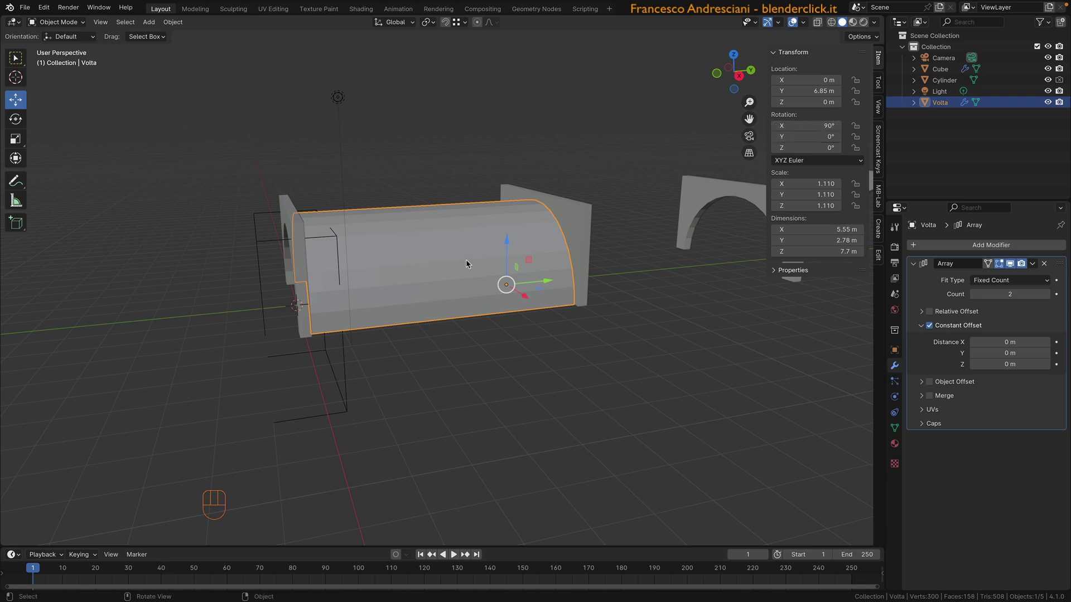
{"action": "key", "text": "ctrl+a"}
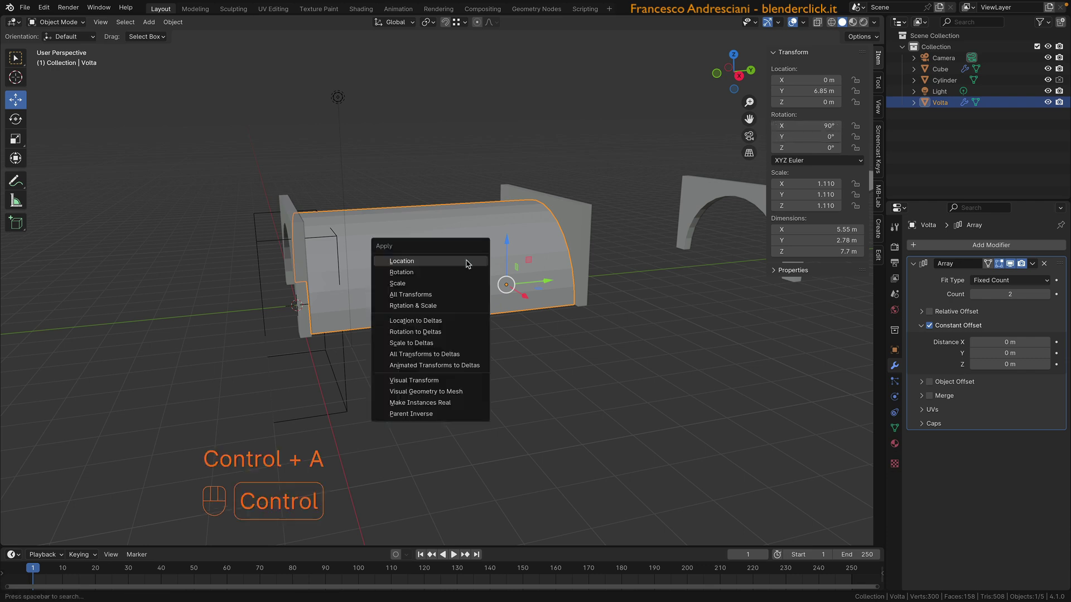
{"action": "left_click", "coordinate": [401, 272]}
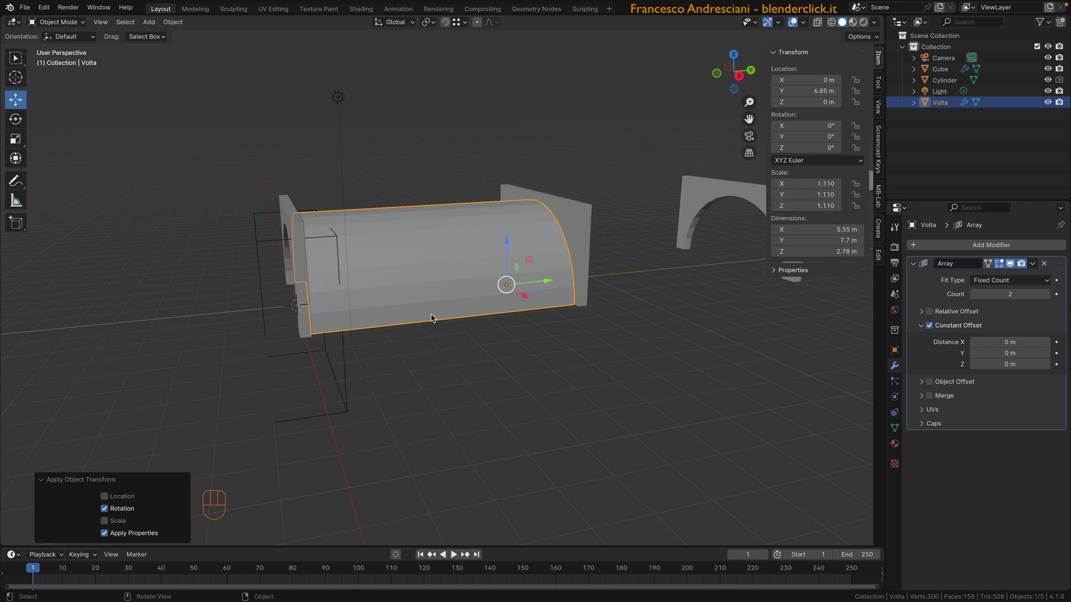
{"action": "middle_click_drag", "start_coordinate": [431, 318], "coordinate": [397, 314]}
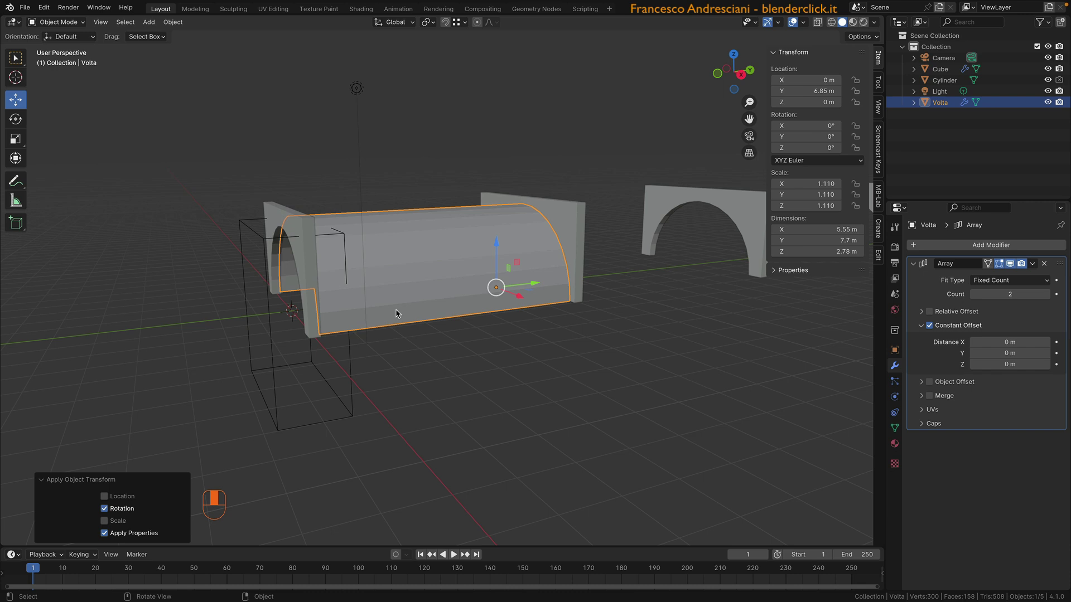
{"action": "key", "text": "ctrl+a"}
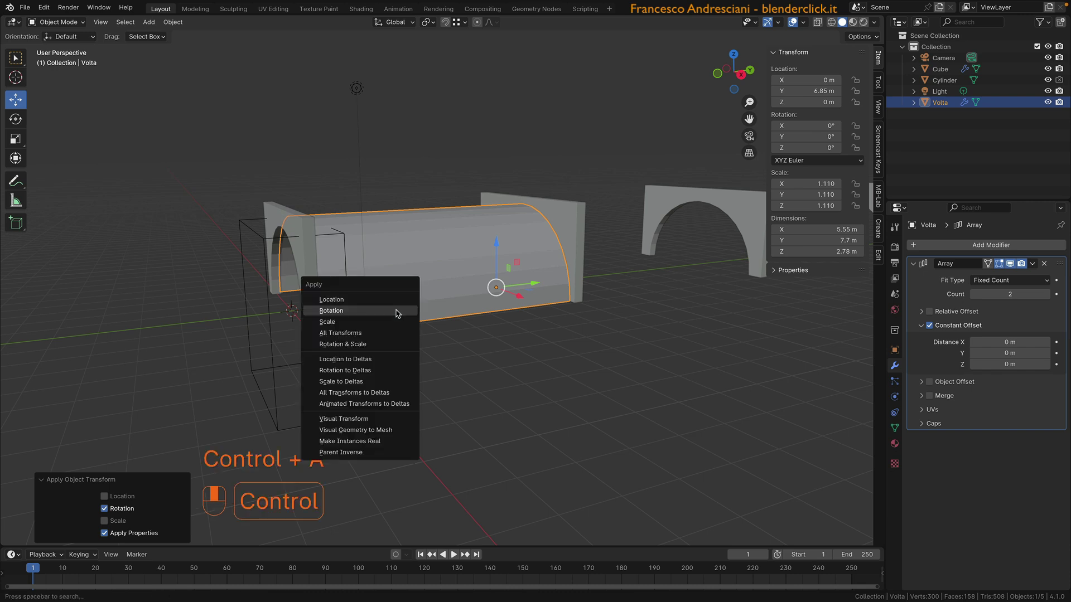
{"action": "left_click", "coordinate": [335, 322]}
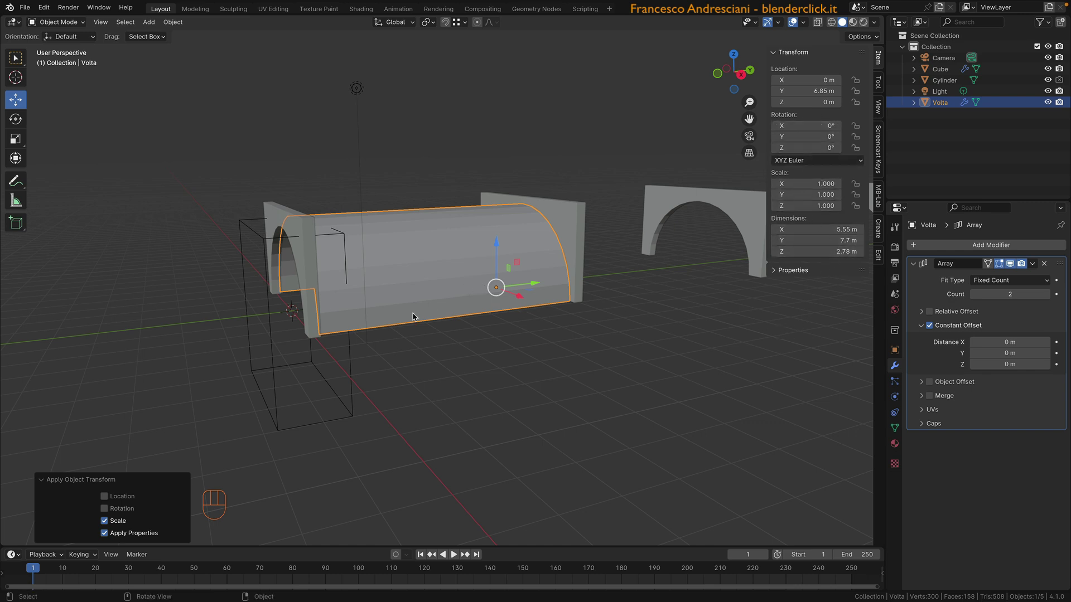
Set the Y distance of Volta's constant Array offset to 8 m
{"action": "middle_click_drag", "start_coordinate": [413, 316], "coordinate": [435, 296]}
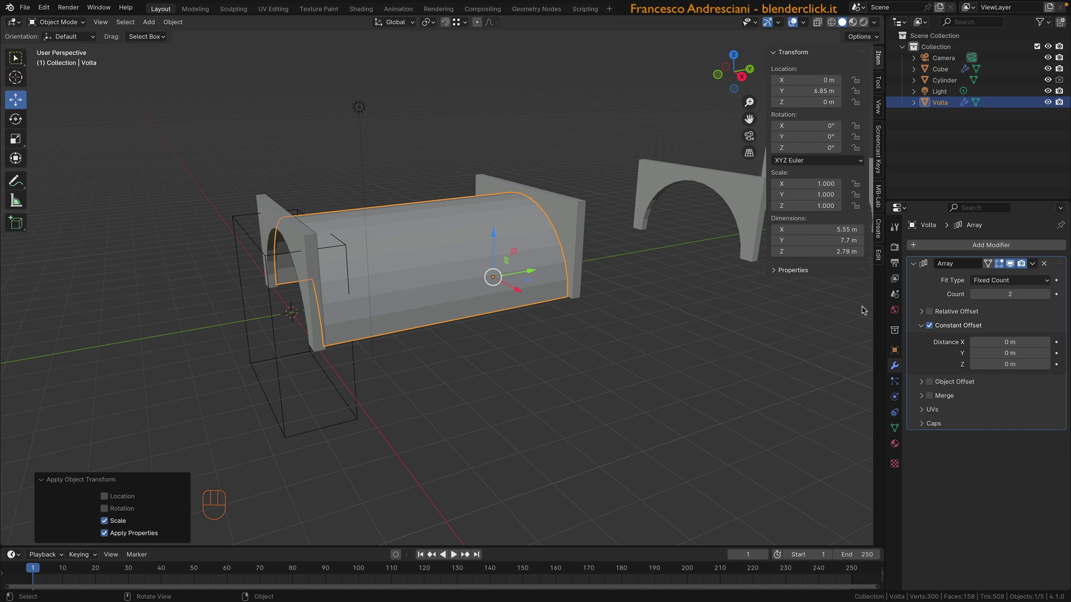
{"action": "middle_click_drag", "start_coordinate": [503, 276], "coordinate": [449, 288], "text": "shift"}
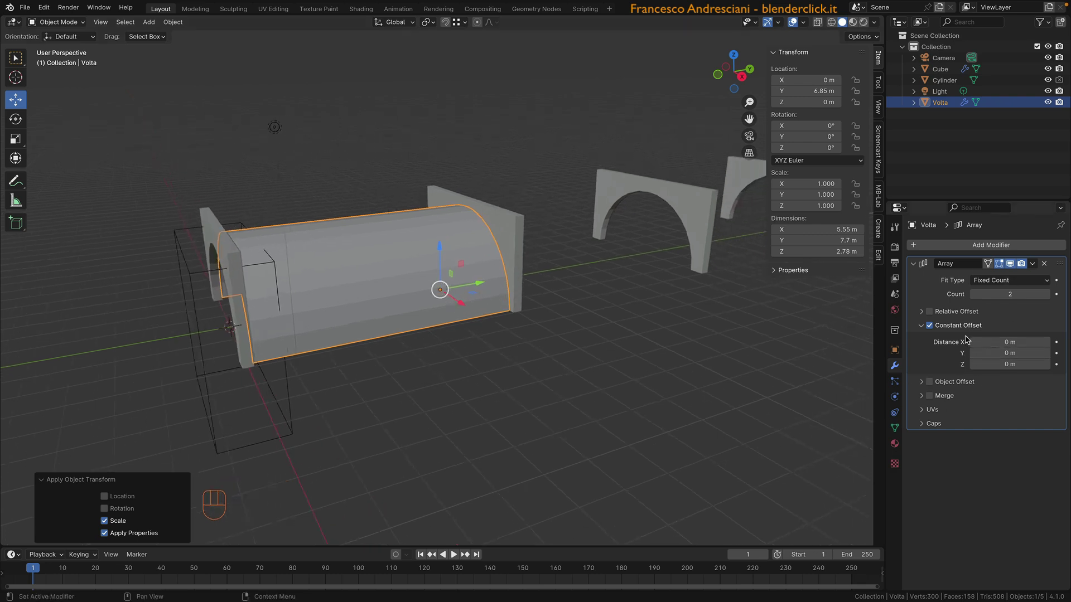
{"action": "middle_click_drag", "start_coordinate": [767, 377], "coordinate": [526, 306]}
{"action": "left_click", "coordinate": [997, 355]}
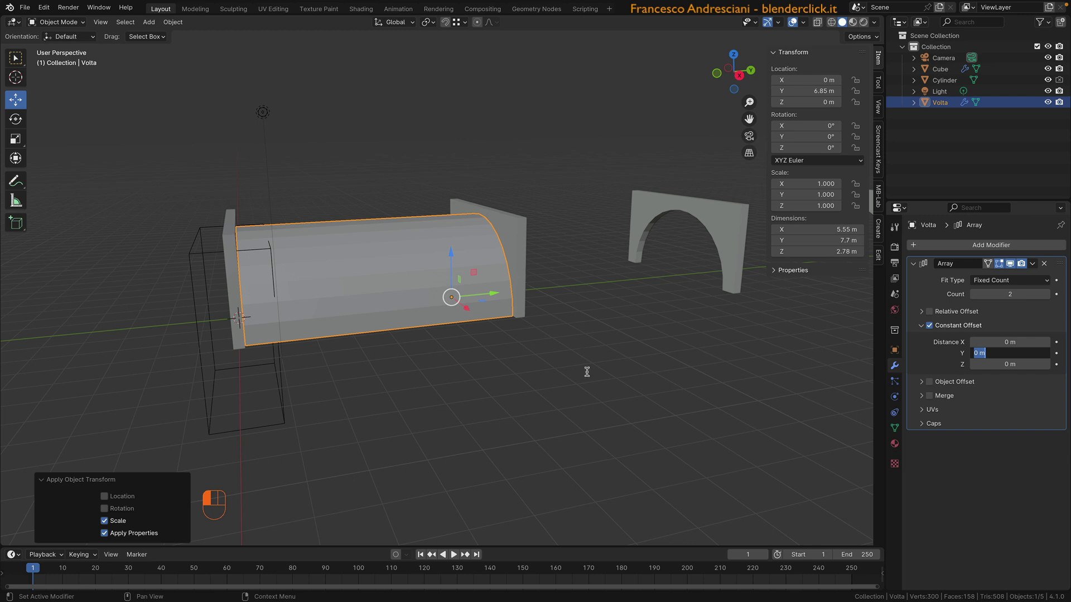
{"action": "type", "text": "8"}
{"action": "key", "text": "Return"}
{"action": "middle_click_drag", "start_coordinate": [600, 275], "coordinate": [484, 359]}
{"action": "middle_click_drag", "start_coordinate": [566, 397], "coordinate": [424, 357]}
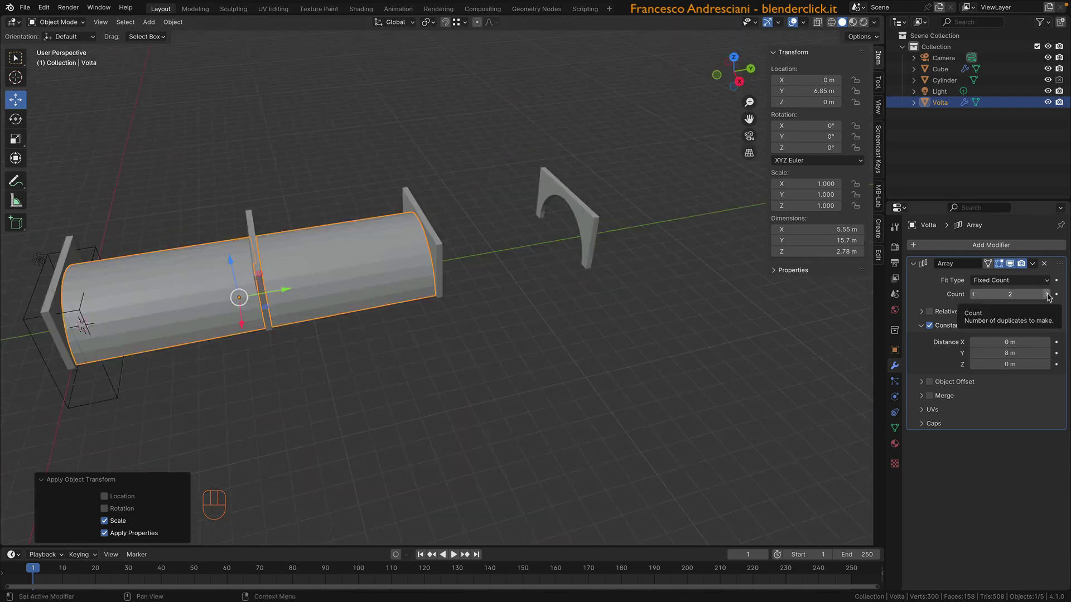
Raise the count of Volta's Array modifier to 4
{"action": "left_click", "coordinate": [1048, 295]}
{"action": "middle_click_drag", "start_coordinate": [335, 301], "coordinate": [410, 265]}
{"action": "middle_click_drag", "start_coordinate": [579, 223], "coordinate": [428, 245], "text": "shift"}
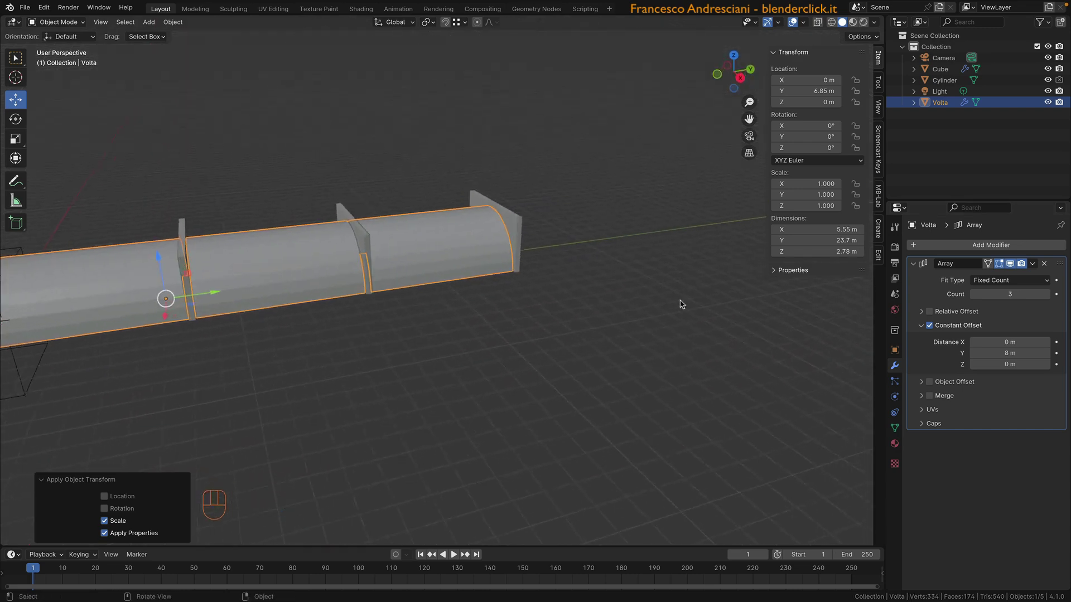
{"action": "left_click", "coordinate": [1048, 294]}
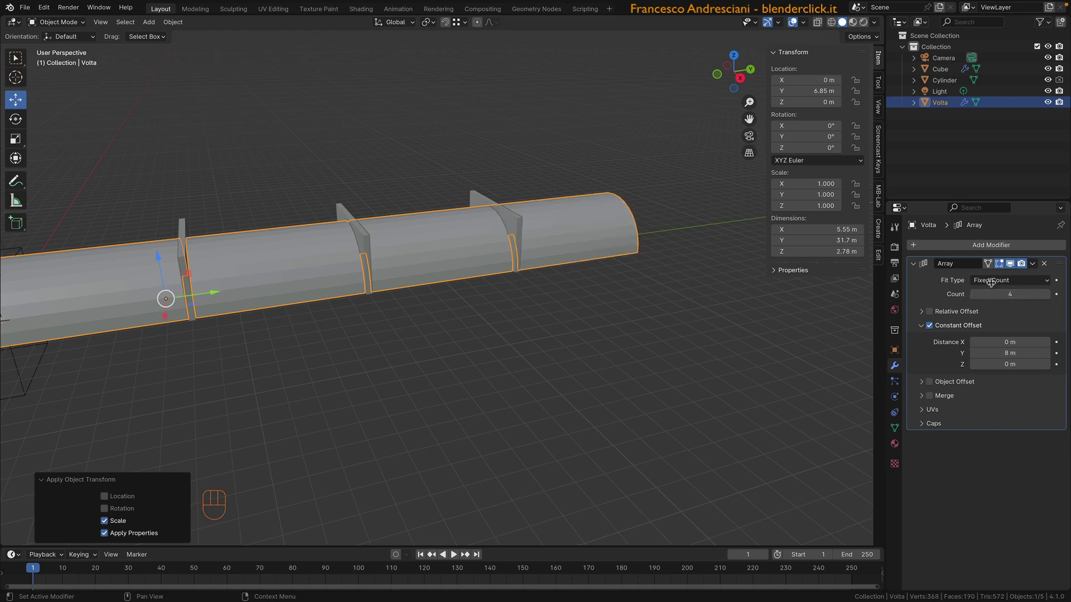
Raise the Array count of the arched walls to 5 and deselect them
{"action": "left_click", "coordinate": [515, 222]}
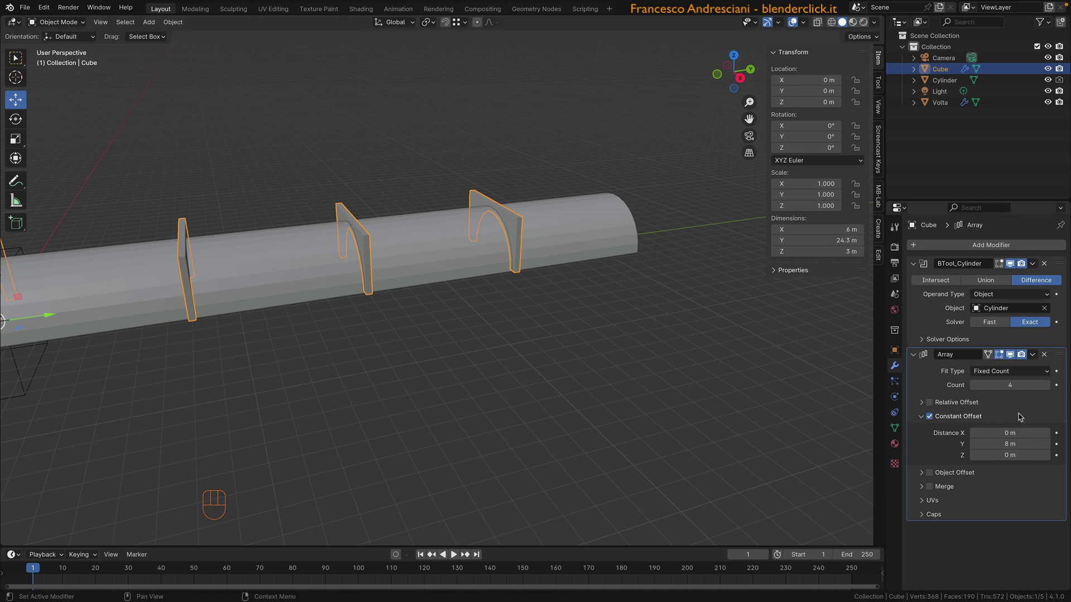
{"action": "left_click", "coordinate": [1047, 385]}
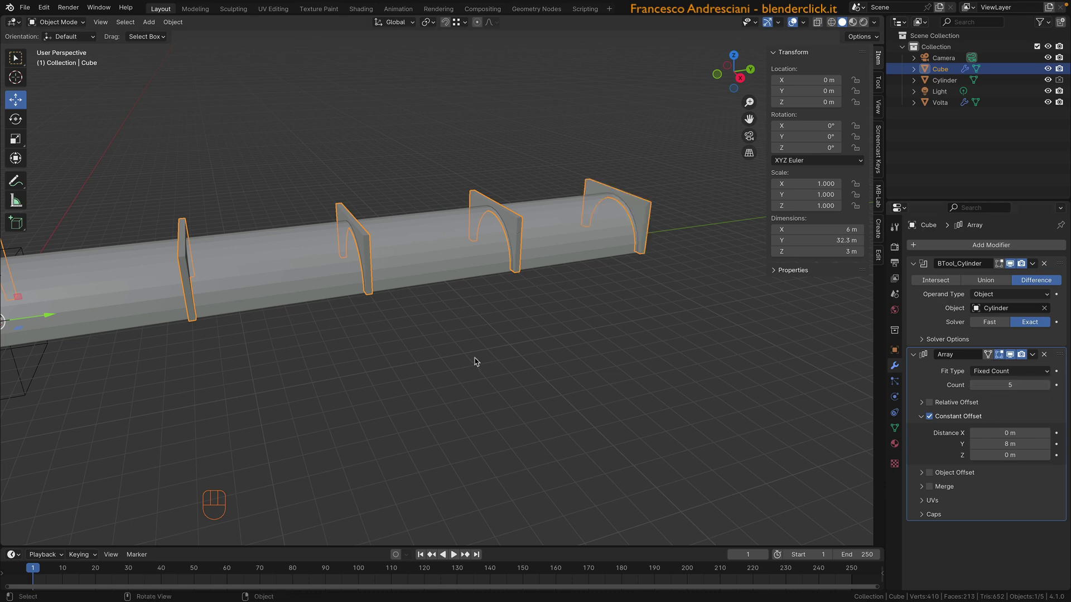
{"action": "scroll", "coordinate": [474, 363], "scroll_direction": "down", "scroll_amount": 3}
{"action": "left_click", "coordinate": [354, 359]}
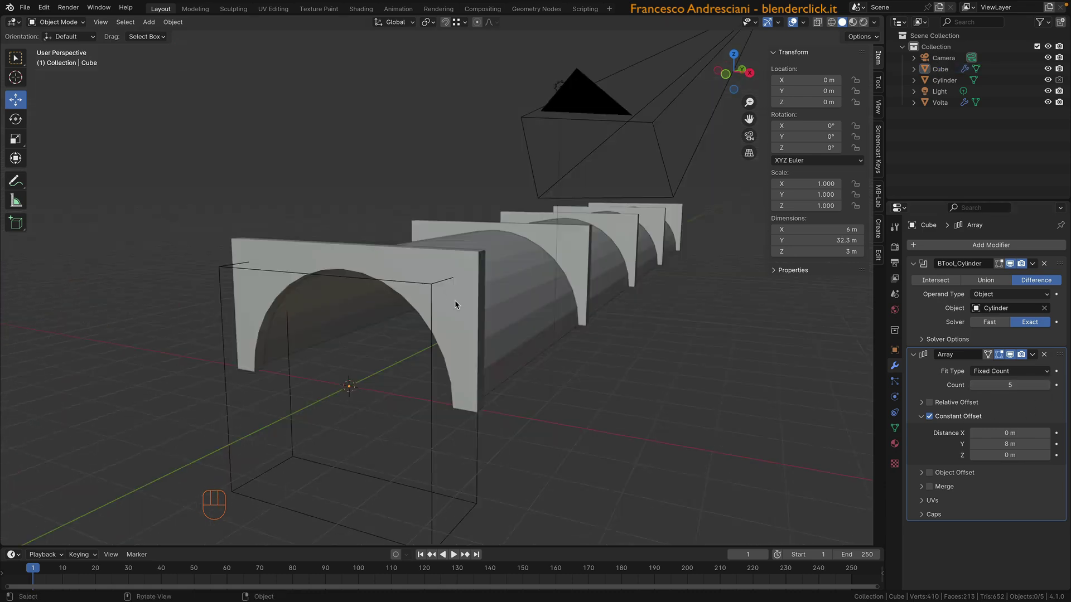
Select Volta and inspect the repeated vault in local view, returning to the full scene
{"action": "left_click", "coordinate": [516, 316]}
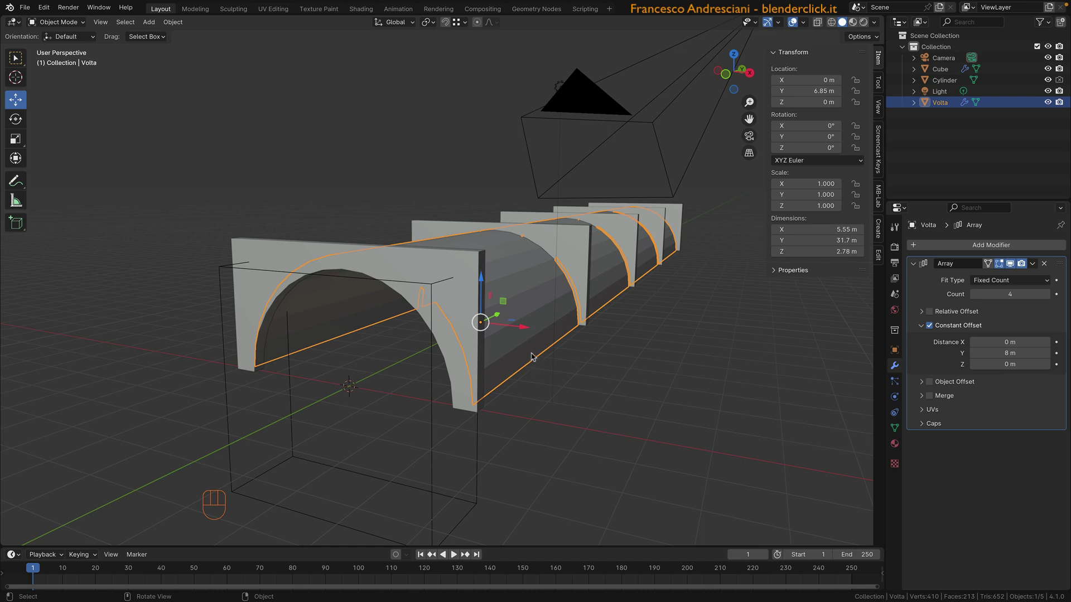
{"action": "middle_click_drag", "start_coordinate": [559, 368], "coordinate": [386, 295]}
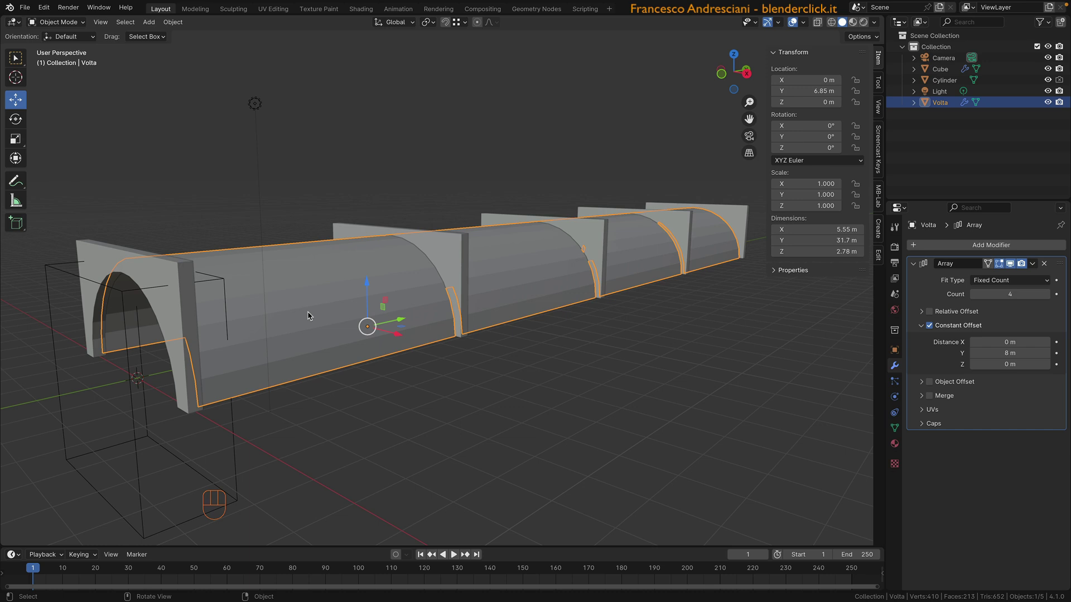
{"action": "key", "text": "KP_Divide"}
{"action": "middle_click_drag", "start_coordinate": [394, 293], "coordinate": [404, 304]}
{"action": "scroll", "coordinate": [496, 272], "scroll_direction": "down", "scroll_amount": 3}
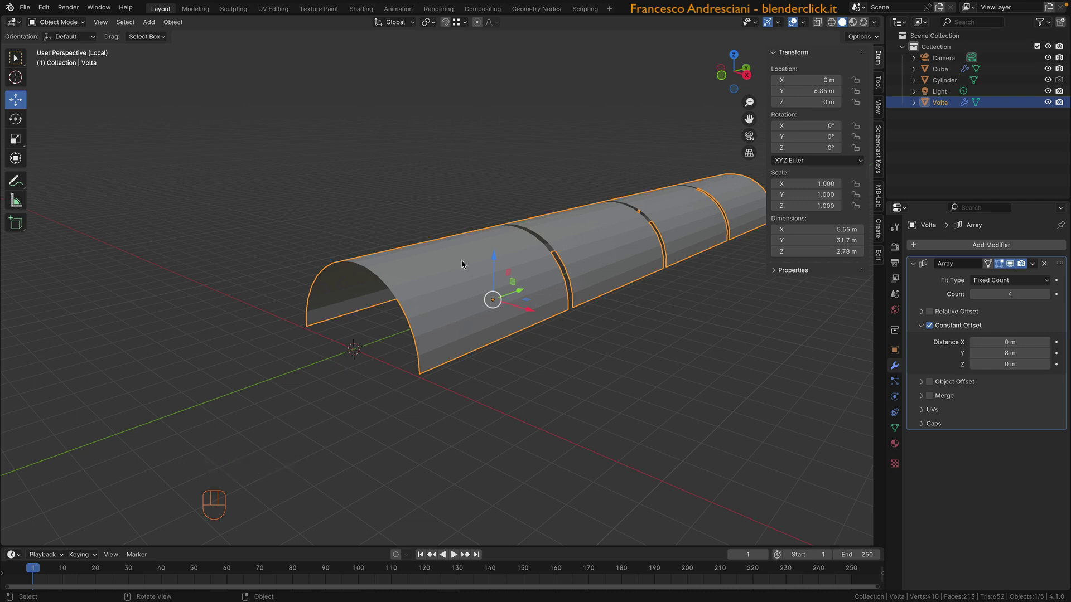
{"action": "middle_click_drag", "start_coordinate": [462, 264], "coordinate": [474, 262]}
{"action": "key", "text": "KP_Divide"}
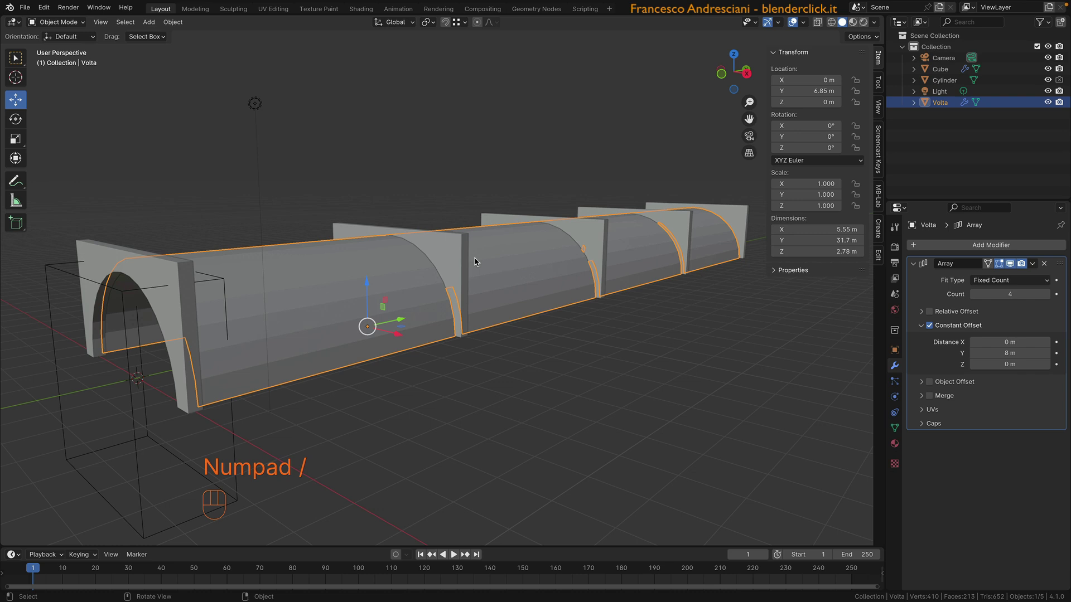
{"action": "key", "text": "KP_Divide"}
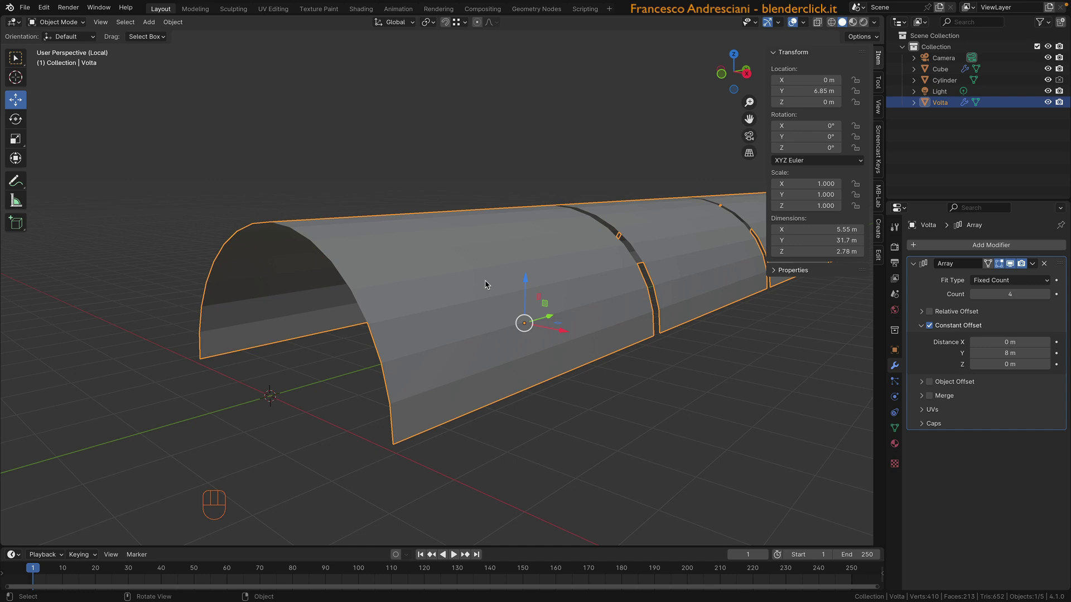
{"action": "key", "text": "KP_Divide"}
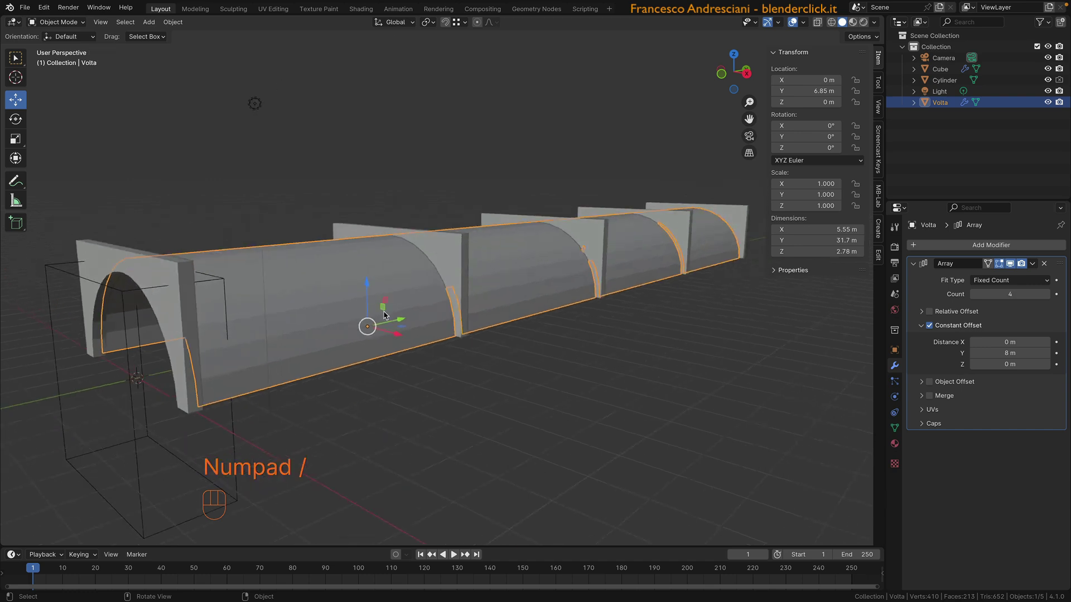
Isolate Volta in local view and turn off its Array modifier's viewport display
{"action": "key", "text": "KP_Divide"}
{"action": "middle_click_drag", "start_coordinate": [392, 317], "coordinate": [334, 298]}
{"action": "scroll", "coordinate": [408, 316], "scroll_direction": "down", "scroll_amount": 2}
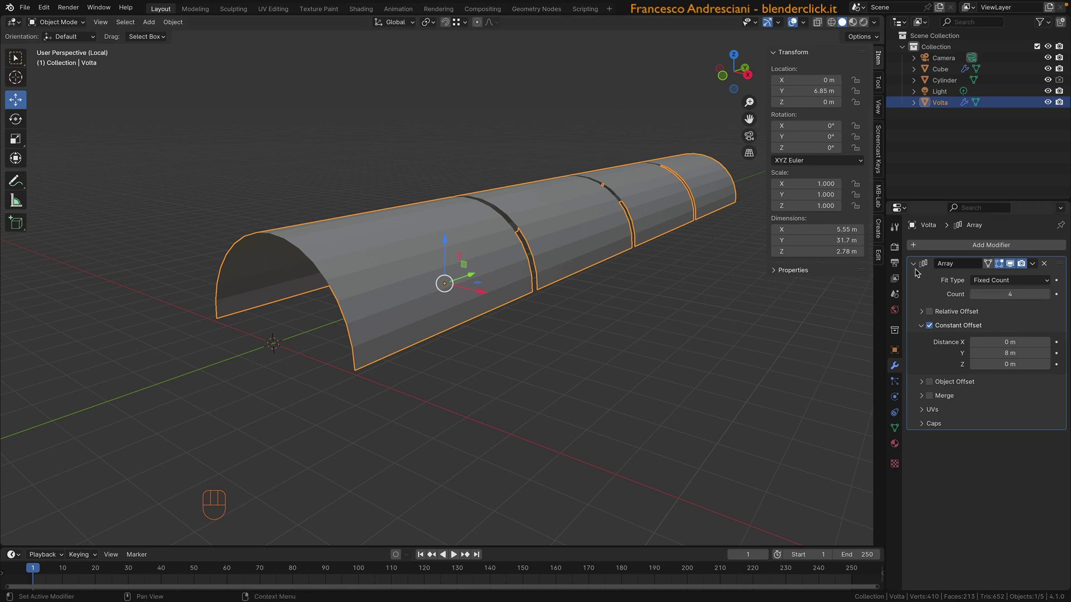
{"action": "left_click", "coordinate": [1010, 263]}
{"action": "middle_click_drag", "start_coordinate": [371, 300], "coordinate": [438, 296], "text": "shift"}
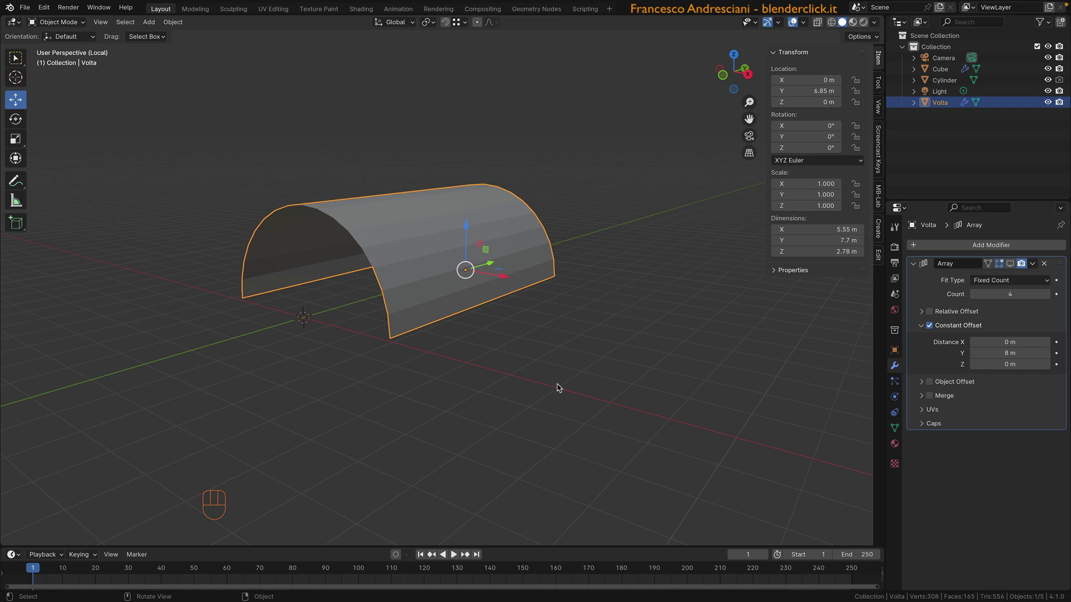
Add a Solidify modifier to Volta and set its thickness to 0.15 m
{"action": "left_click", "coordinate": [953, 245]}
{"action": "type", "text": "soli"}
{"action": "left_click", "coordinate": [857, 267]}
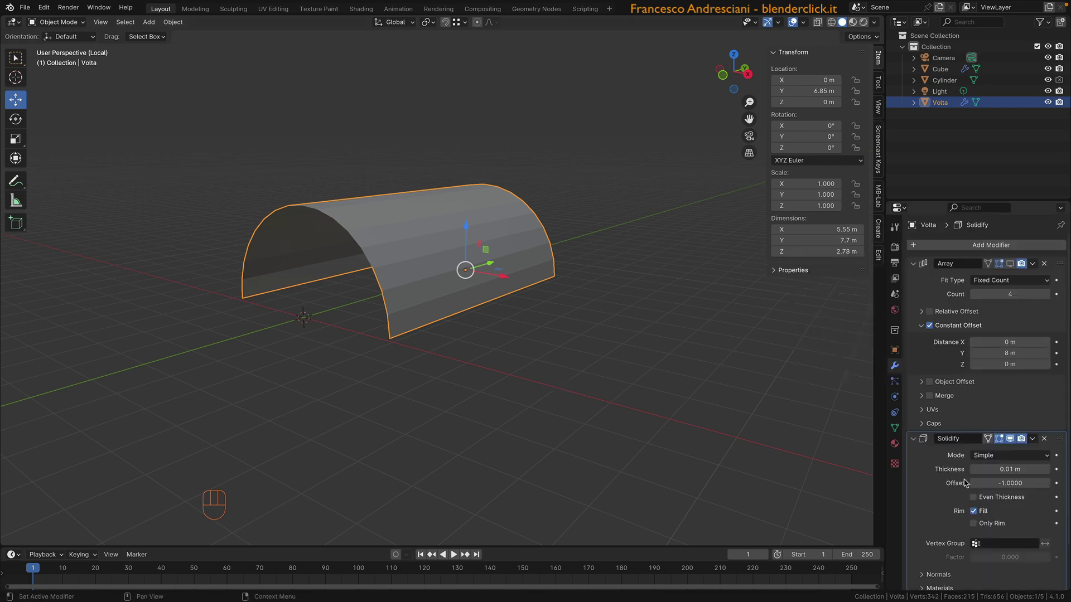
{"action": "scroll", "coordinate": [955, 462], "scroll_direction": "down", "scroll_amount": 2}
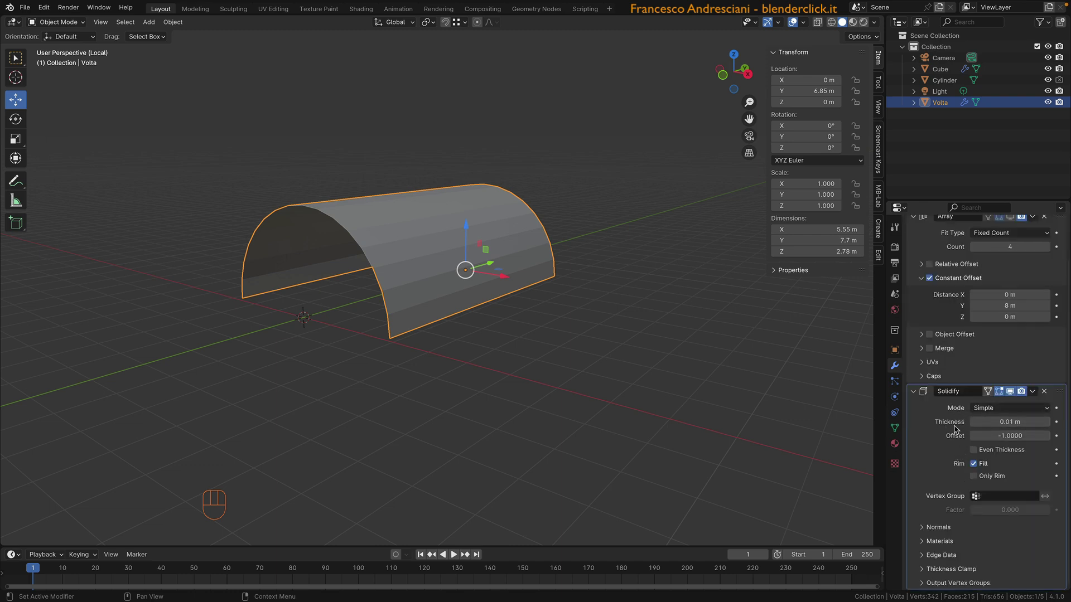
{"action": "left_click", "coordinate": [985, 422]}
{"action": "type", "text": "0.15"}
{"action": "key", "text": "Return"}
Set the Solidify offset to 1, comparing the thickness with the original surface in Edit Mode
{"action": "middle_click_drag", "start_coordinate": [520, 341], "coordinate": [552, 337]}
{"action": "scroll", "coordinate": [436, 321], "scroll_direction": "up", "scroll_amount": 3}
{"action": "middle_click_drag", "start_coordinate": [382, 348], "coordinate": [415, 339], "text": "shift"}
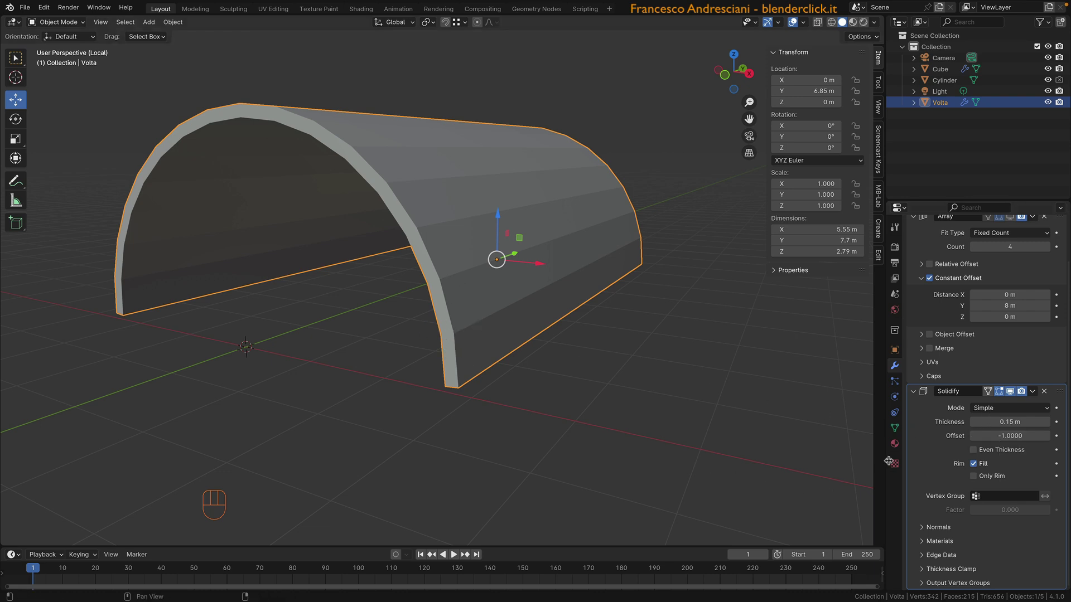
{"action": "left_click", "coordinate": [993, 439]}
{"action": "mouse_move", "coordinate": [992, 439]}
{"action": "left_mouse_down"}
{"action": "mouse_move", "coordinate": [1026, 439]}
{"action": "mouse_move", "coordinate": [981, 439]}
{"action": "mouse_move", "coordinate": [1011, 440]}
{"action": "left_mouse_up"}
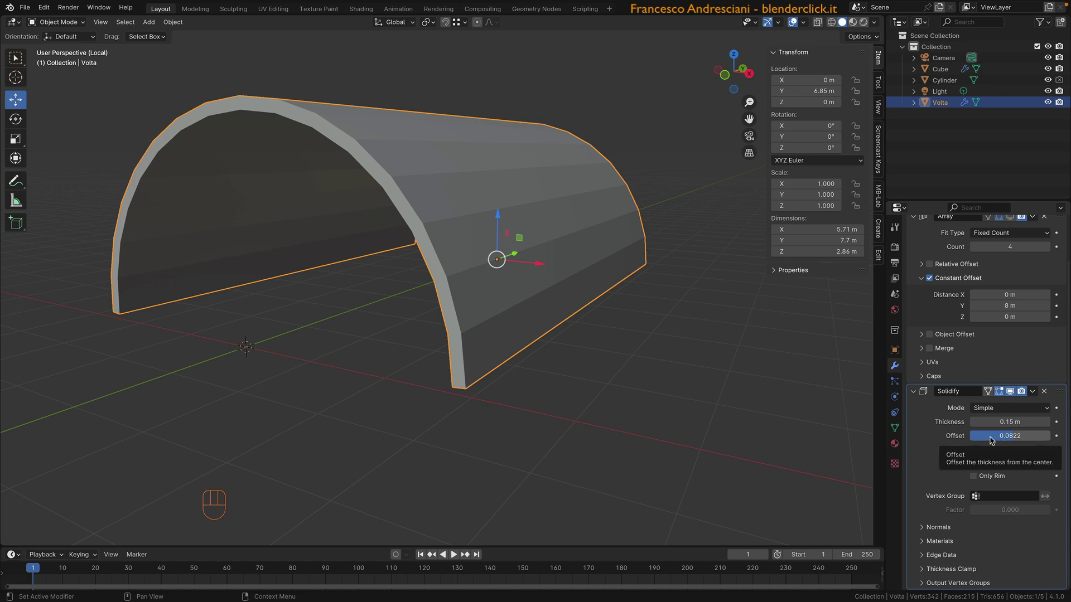
{"action": "key", "text": "Tab"}
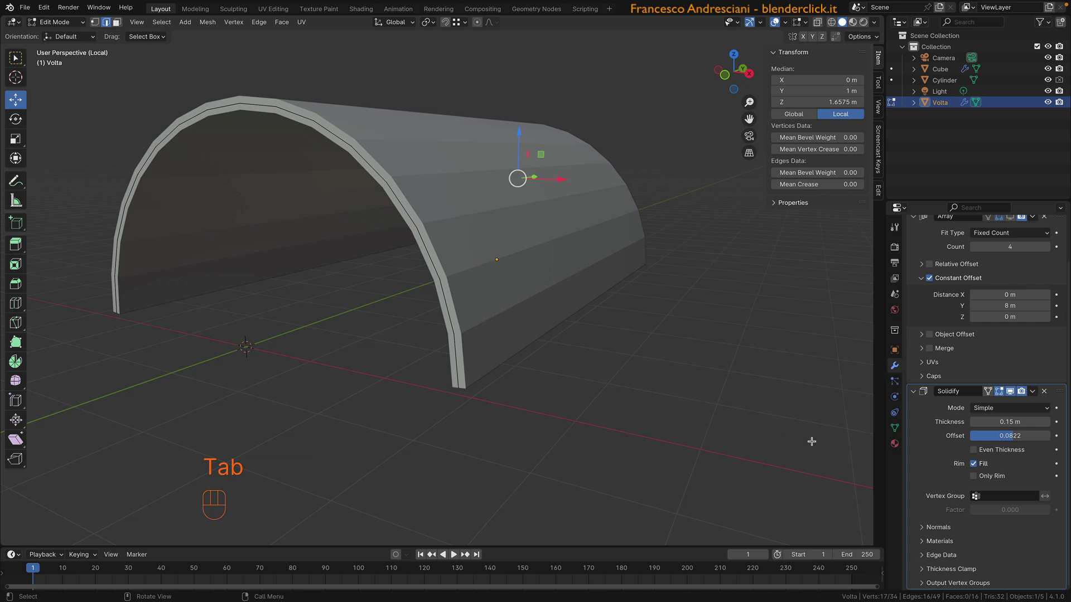
{"action": "left_click_drag", "start_coordinate": [1013, 438], "coordinate": [1002, 436]}
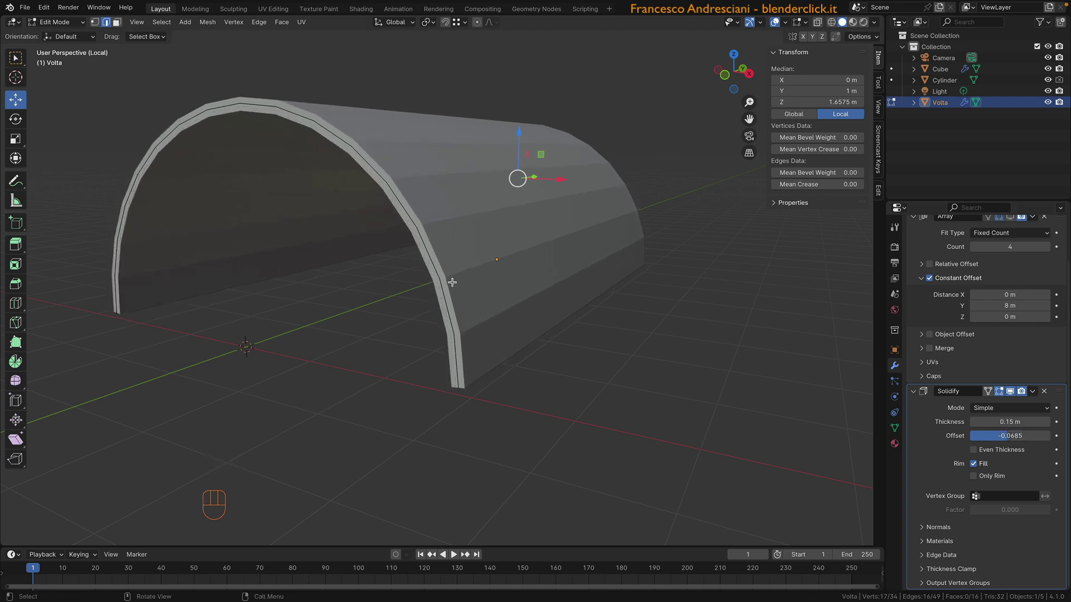
{"action": "left_click_drag", "start_coordinate": [1010, 435], "coordinate": [1048, 436]}
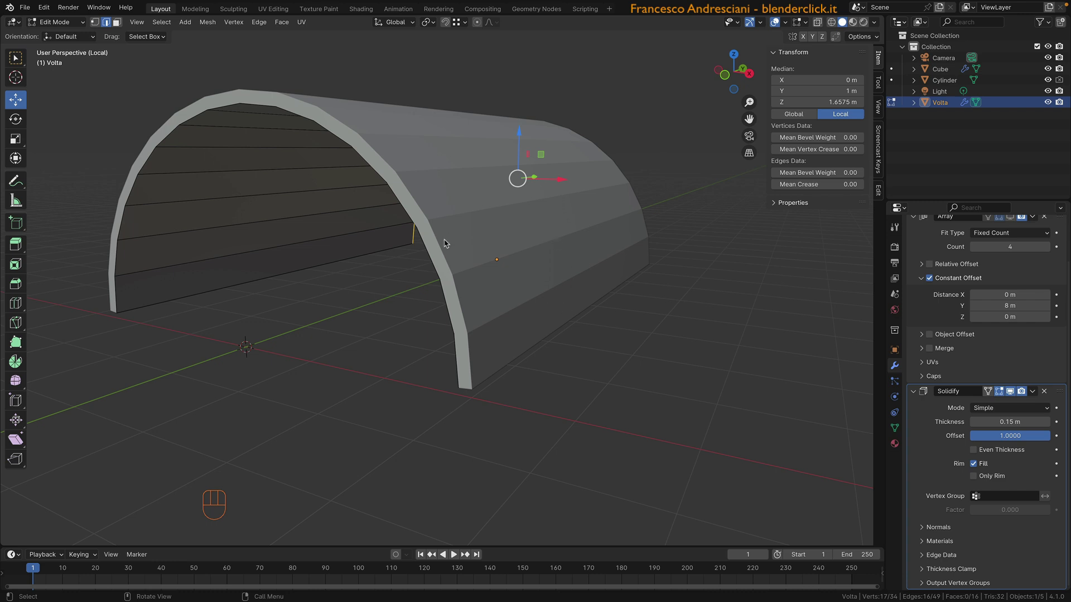
Return Volta to Object Mode and leave local view to show the whole scene
{"action": "scroll", "coordinate": [448, 241], "scroll_direction": "down", "scroll_amount": 2}
{"action": "middle_click_drag", "start_coordinate": [449, 240], "coordinate": [465, 253], "text": "shift"}
{"action": "scroll", "coordinate": [465, 254], "scroll_direction": "up", "scroll_amount": 1}
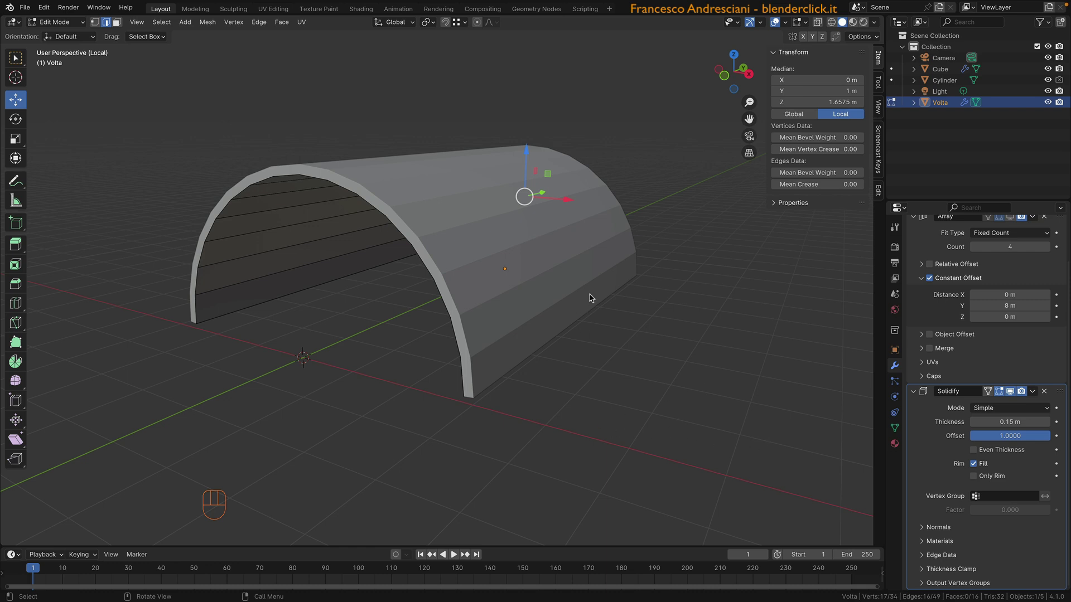
{"action": "key", "text": "Tab"}
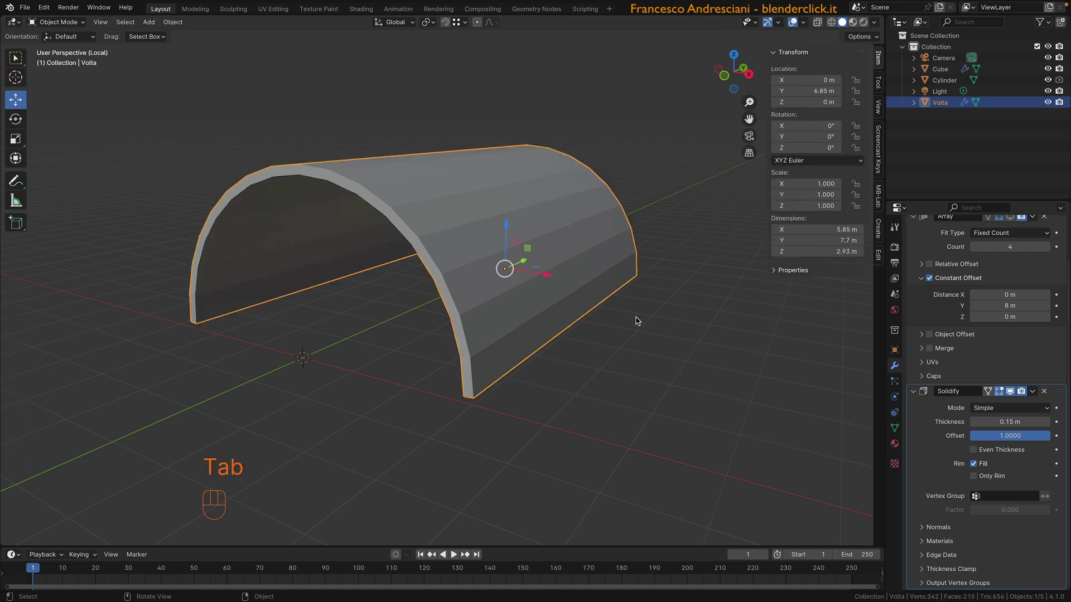
{"action": "key", "text": "KP_Divide"}
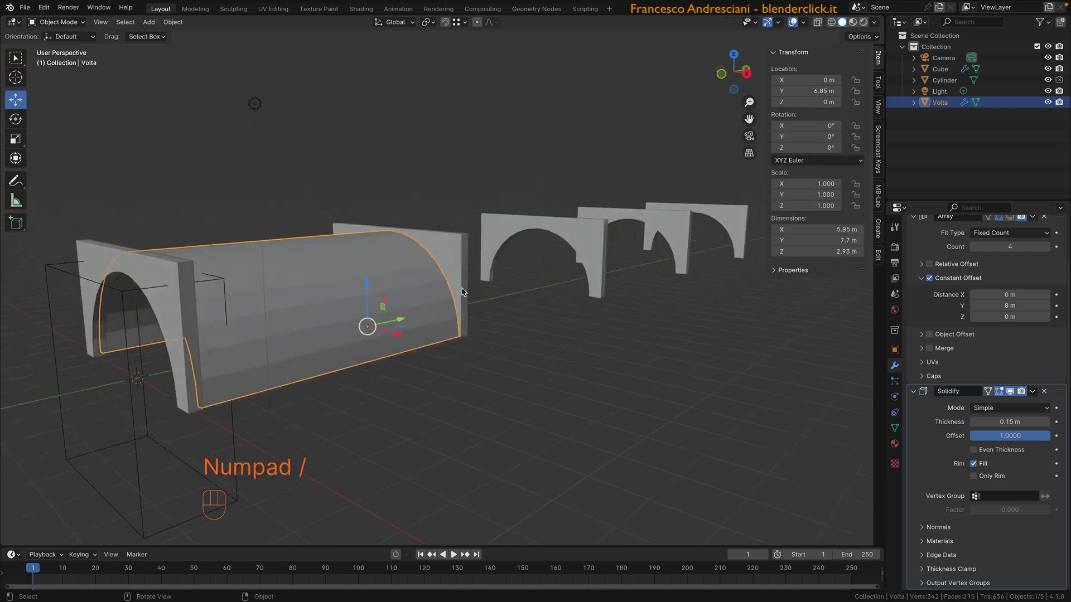
{"action": "scroll", "coordinate": [1038, 333], "scroll_direction": "up", "scroll_amount": 2}
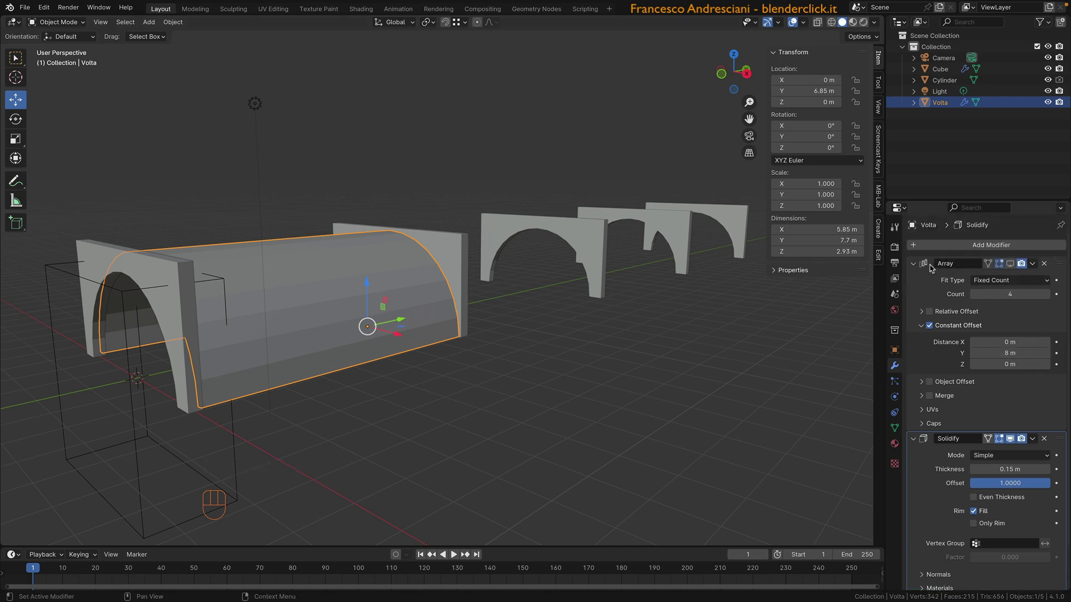
Turn Volta's Array modifier viewport display back on to show the repeated vault between the arched walls
{"action": "left_click", "coordinate": [1011, 265]}
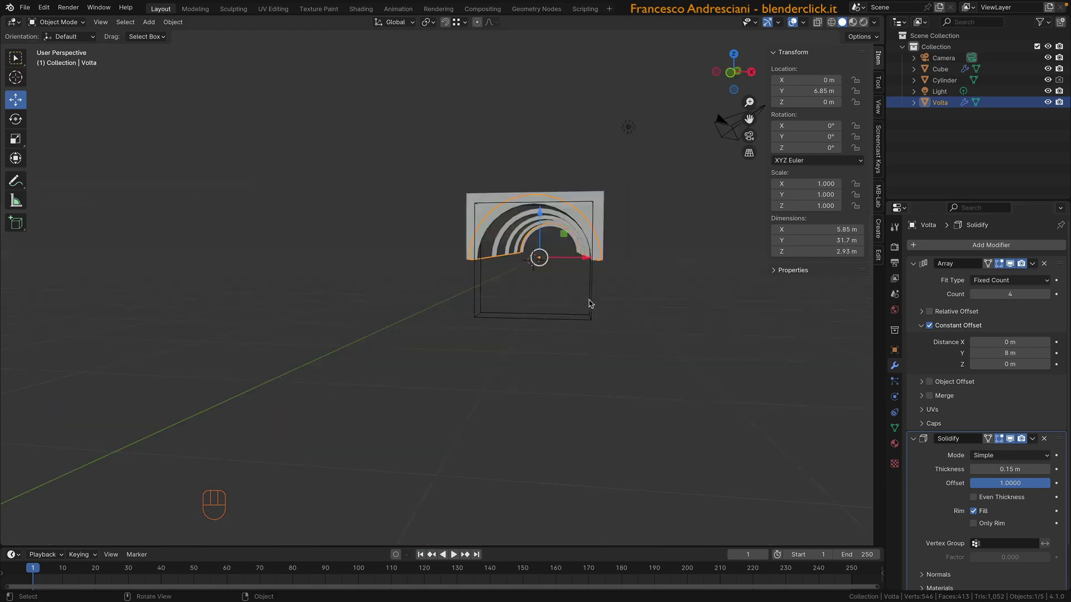
{"action": "scroll", "coordinate": [592, 299], "scroll_direction": "up", "scroll_amount": 7}
{"action": "middle_click_drag", "start_coordinate": [596, 292], "coordinate": [504, 300], "text": "shift"}
{"action": "middle_click_drag", "start_coordinate": [600, 239], "coordinate": [430, 333]}
{"action": "scroll", "coordinate": [587, 287], "scroll_direction": "down", "scroll_amount": 7}
Add a 6 m plane at the world origin as the tunnel's floor
{"action": "key", "text": "shift+a"}
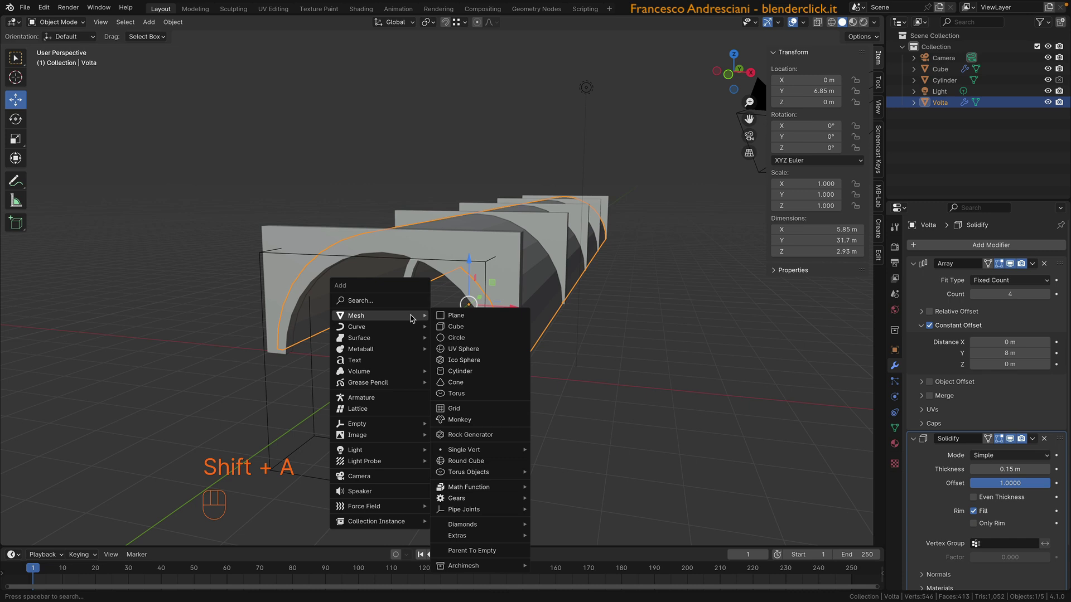
{"action": "left_click", "coordinate": [436, 316]}
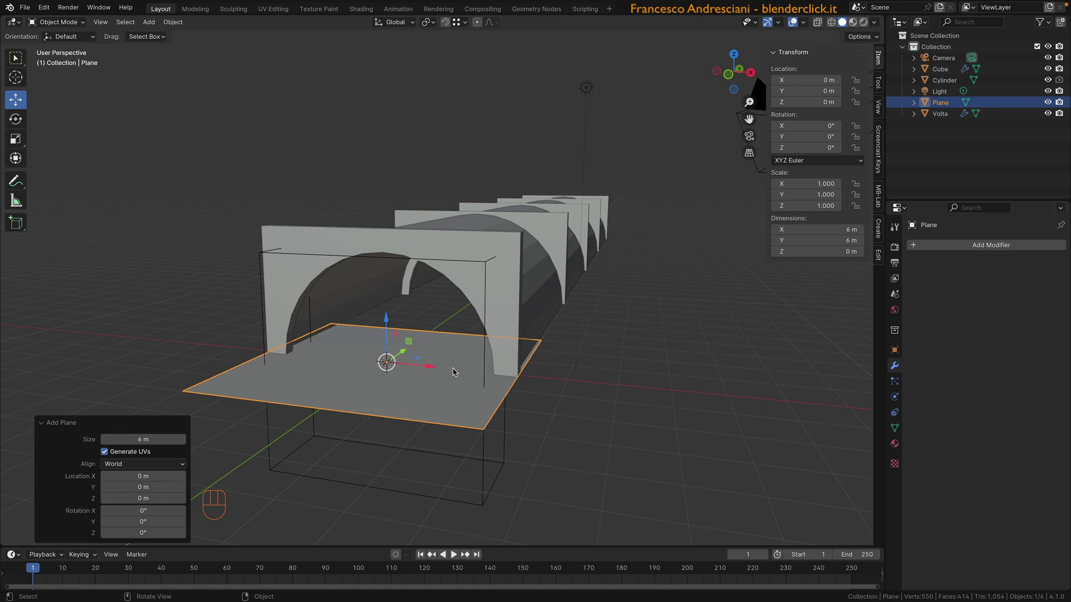
{"action": "middle_click_drag", "start_coordinate": [384, 390], "coordinate": [375, 354]}
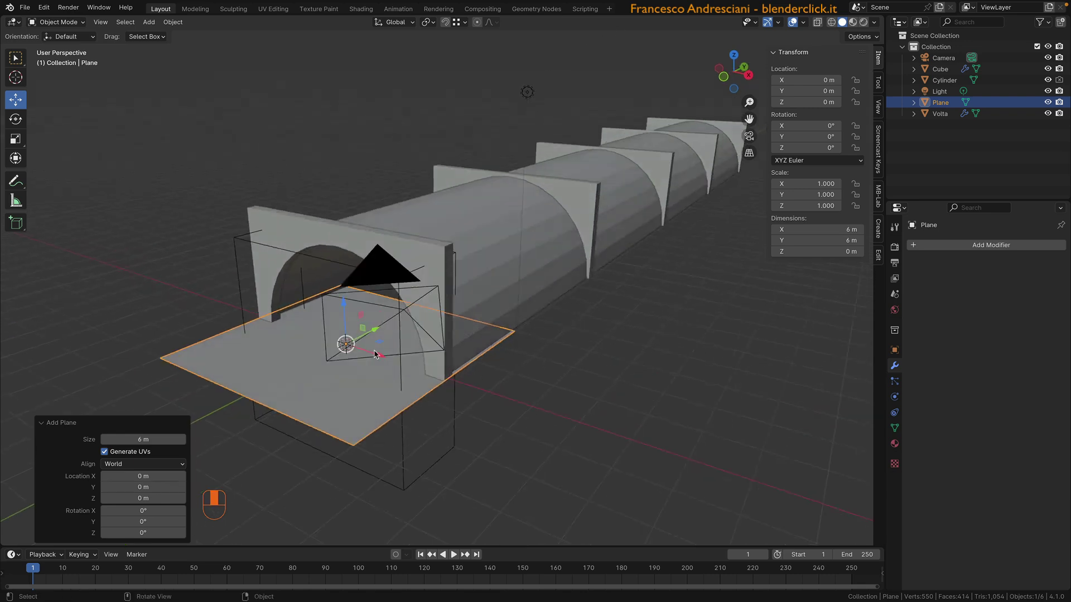
In Edit Mode, move the floor plane's far edge 29.15 m along Y, snapping it to the last arched wall's outer base
{"action": "key", "text": "Tab"}
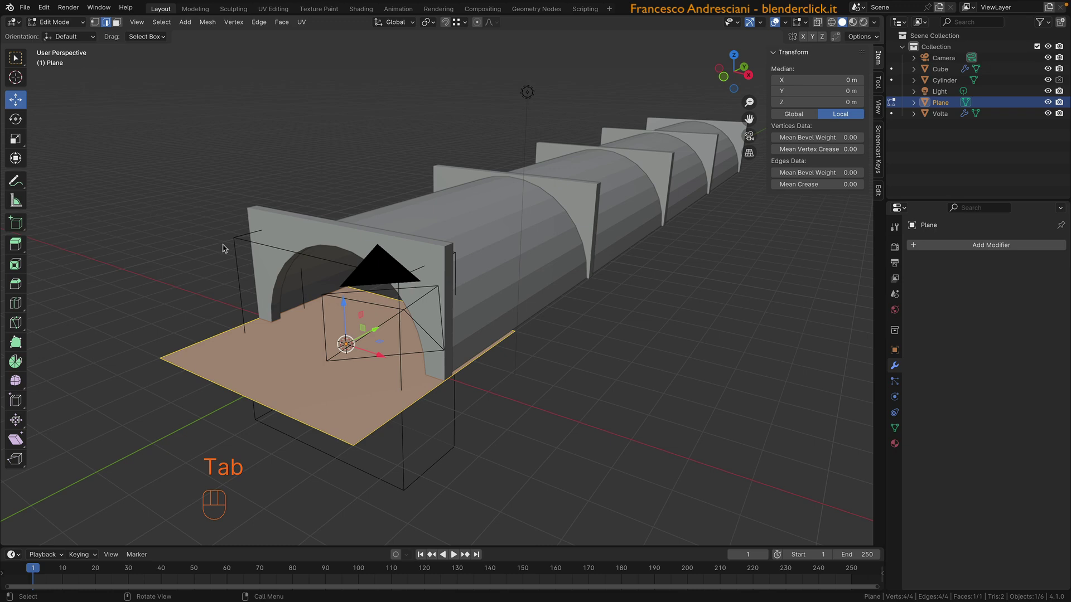
{"action": "left_click", "coordinate": [382, 296]}
{"action": "scroll", "coordinate": [391, 299], "scroll_direction": "down", "scroll_amount": 4}
{"action": "middle_click_drag", "start_coordinate": [406, 320], "coordinate": [306, 318]}
{"action": "left_click_drag", "start_coordinate": [302, 299], "coordinate": [616, 252]}
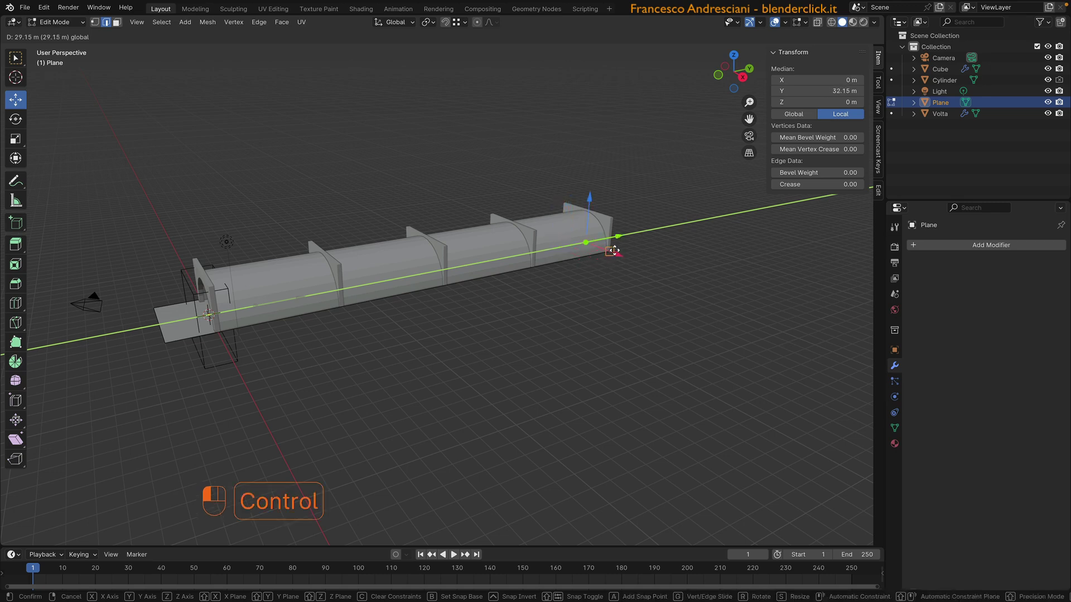
{"action": "left_click_drag", "start_coordinate": [614, 251], "coordinate": [615, 251], "text": "ctrl"}
Extrude the floor's far edge 3 m up along Z, snapping to the top of the last arched wall to close the tunnel
{"action": "scroll", "coordinate": [626, 253], "scroll_direction": "up", "scroll_amount": 6}
{"action": "middle_click_drag", "start_coordinate": [626, 254], "coordinate": [304, 307], "text": "shift"}
{"action": "middle_click_drag", "start_coordinate": [452, 257], "coordinate": [365, 264]}
{"action": "scroll", "coordinate": [505, 266], "scroll_direction": "up", "scroll_amount": 4}
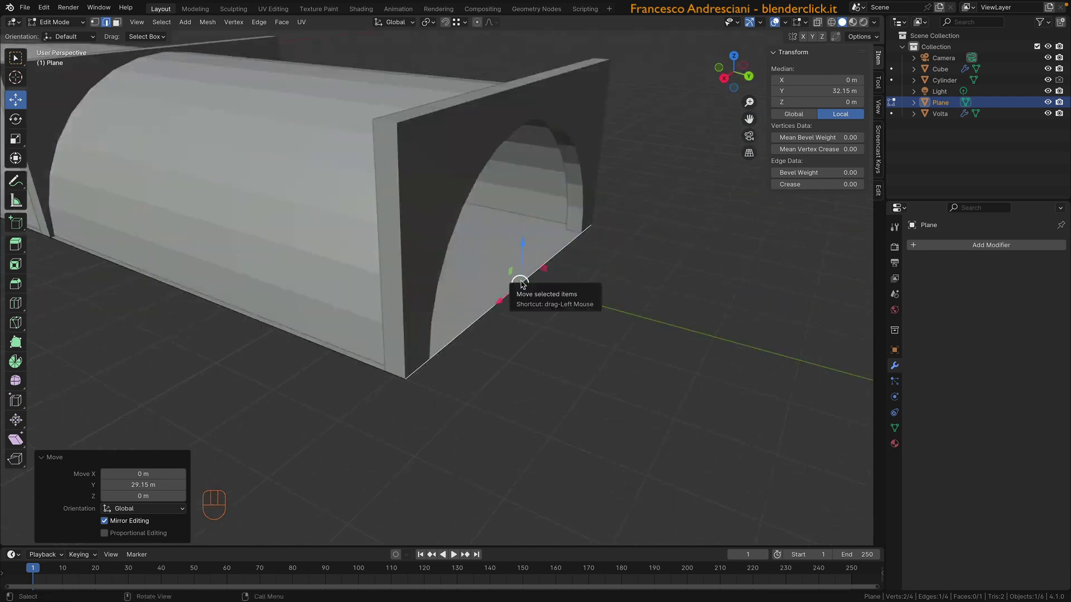
{"action": "key", "text": "e"}
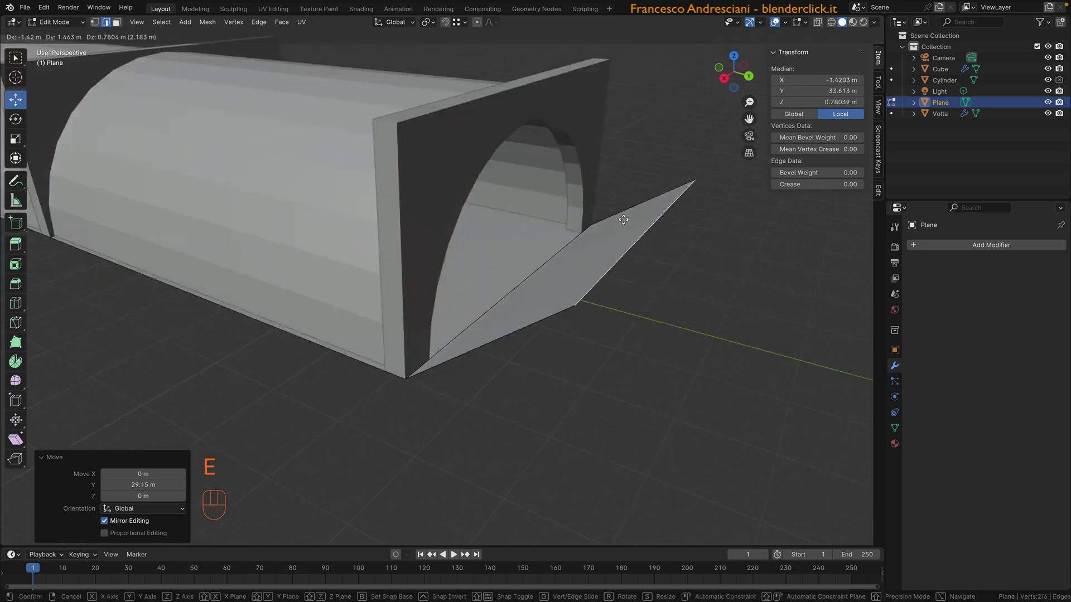
{"action": "key", "text": "z"}
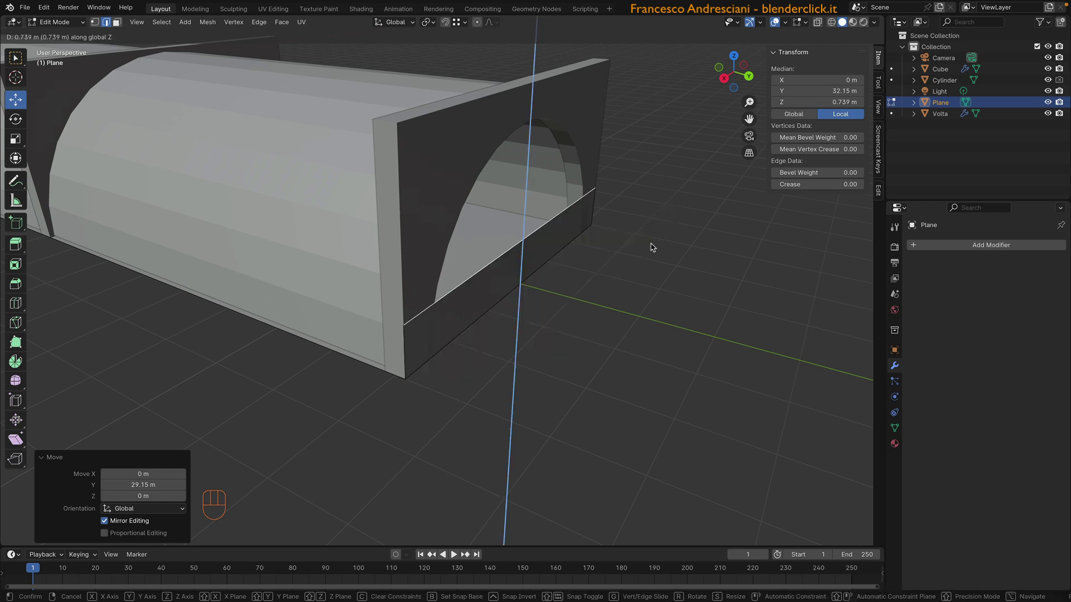
{"action": "left_click", "coordinate": [399, 125], "text": "ctrl"}
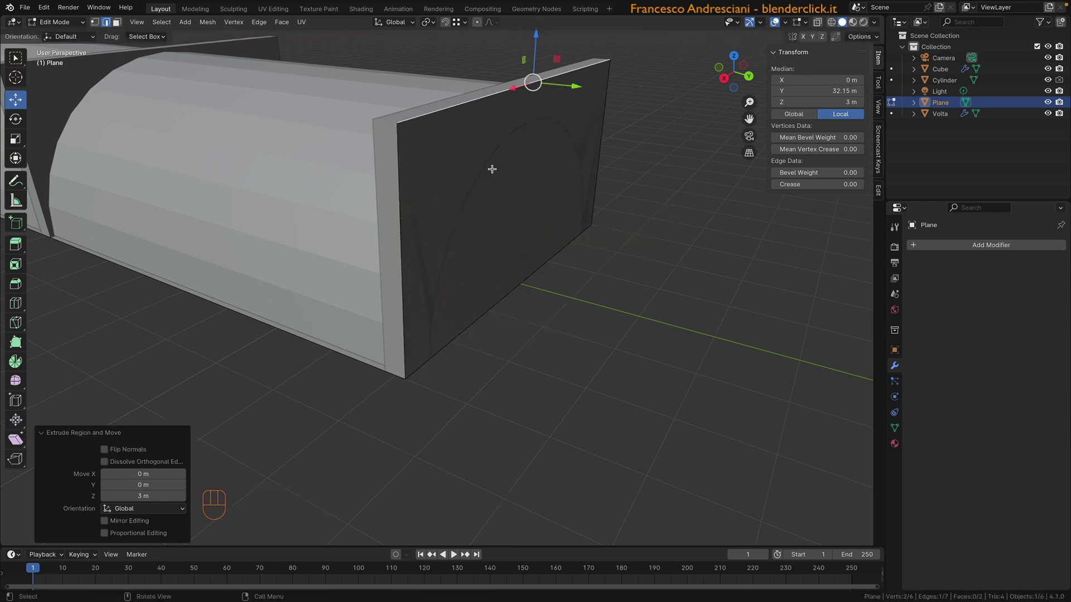
Return the plane to Object Mode and check the tunnel's closed end from inside and outside
{"action": "key", "text": "Tab"}
{"action": "middle_click_drag", "start_coordinate": [337, 234], "coordinate": [418, 274]}
{"action": "scroll", "coordinate": [418, 274], "scroll_direction": "down", "scroll_amount": 5}
{"action": "scroll", "coordinate": [444, 253], "scroll_direction": "up", "scroll_amount": 2}
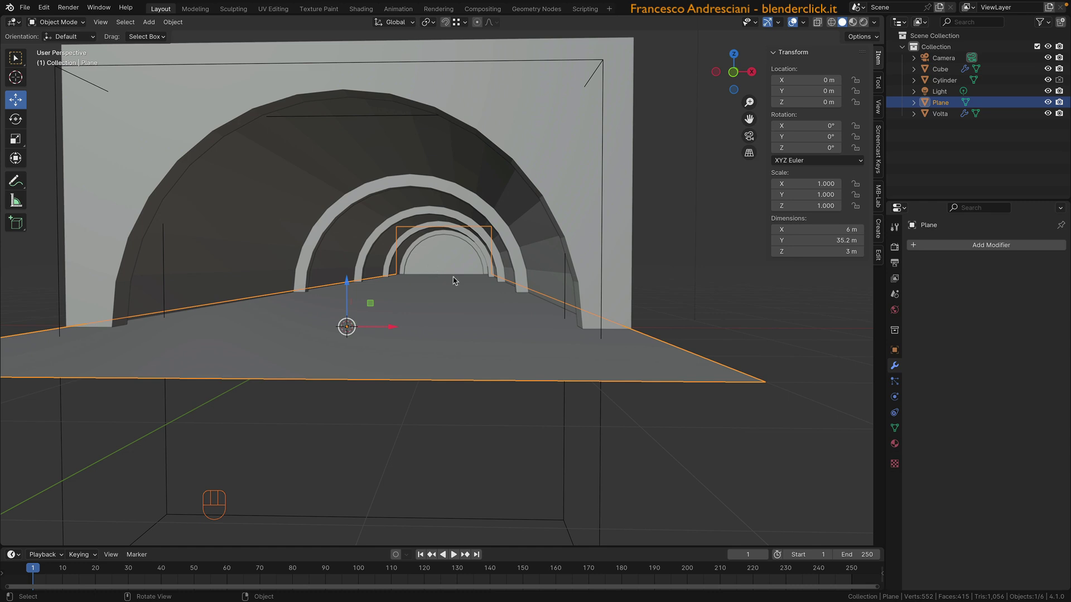
{"action": "scroll", "coordinate": [419, 302], "scroll_direction": "down", "scroll_amount": 3}
{"action": "middle_click_drag", "start_coordinate": [419, 301], "coordinate": [393, 341], "text": "shift"}
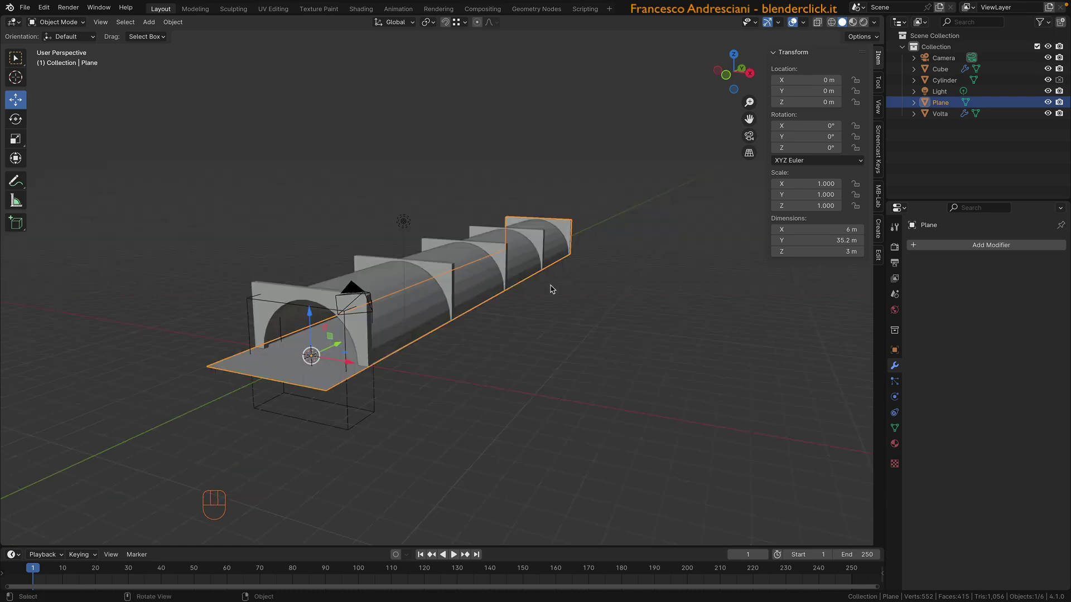
Rename the arched-wall object from Cube to Arco
{"action": "left_click", "coordinate": [941, 115]}
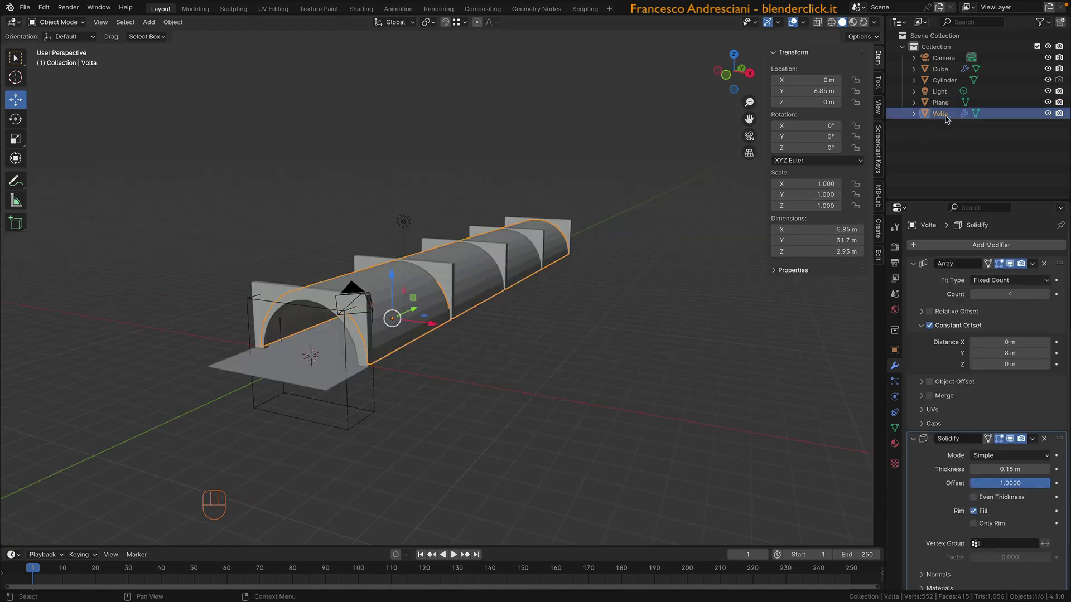
{"action": "left_click", "coordinate": [489, 251]}
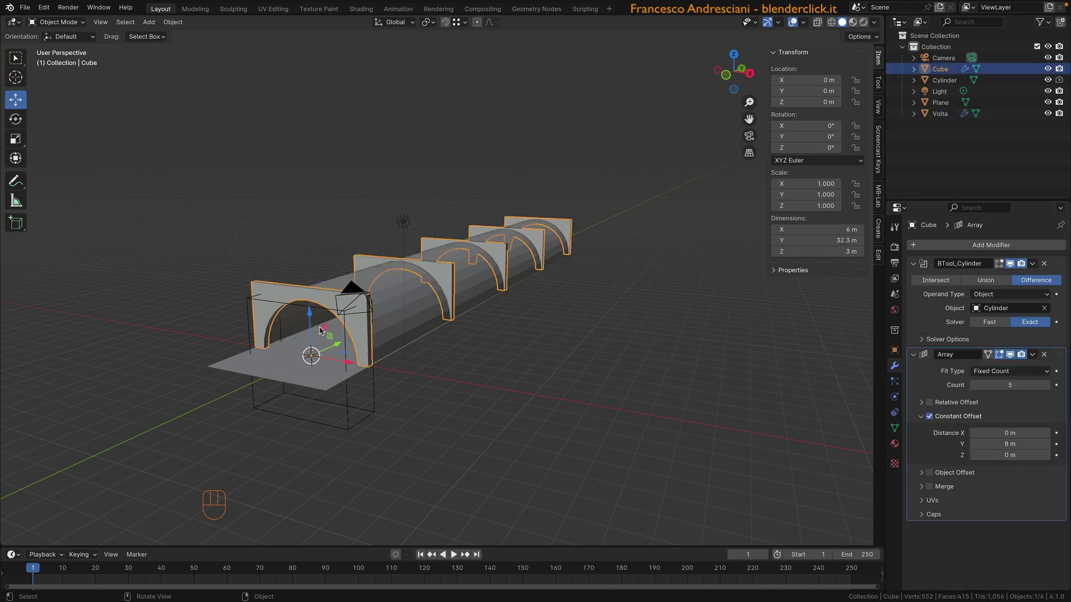
{"action": "double_click", "coordinate": [939, 69]}
{"action": "type", "text": "Ar"}
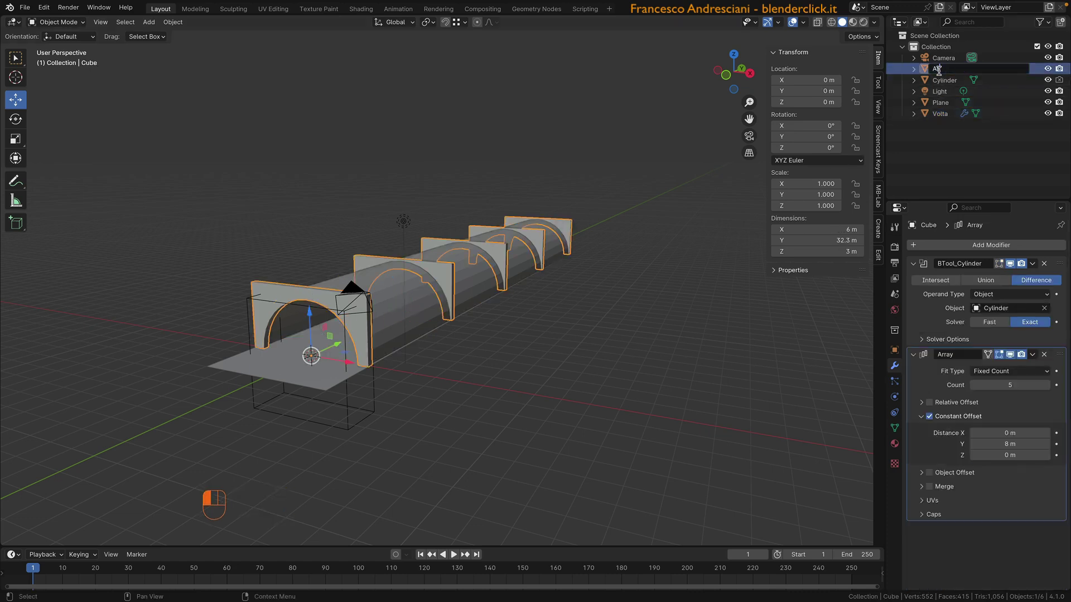
{"action": "type", "text": "co"}
{"action": "key", "text": "Return"}
Rename the floor and end-wall plane to Pavimento
{"action": "left_click", "coordinate": [941, 102]}
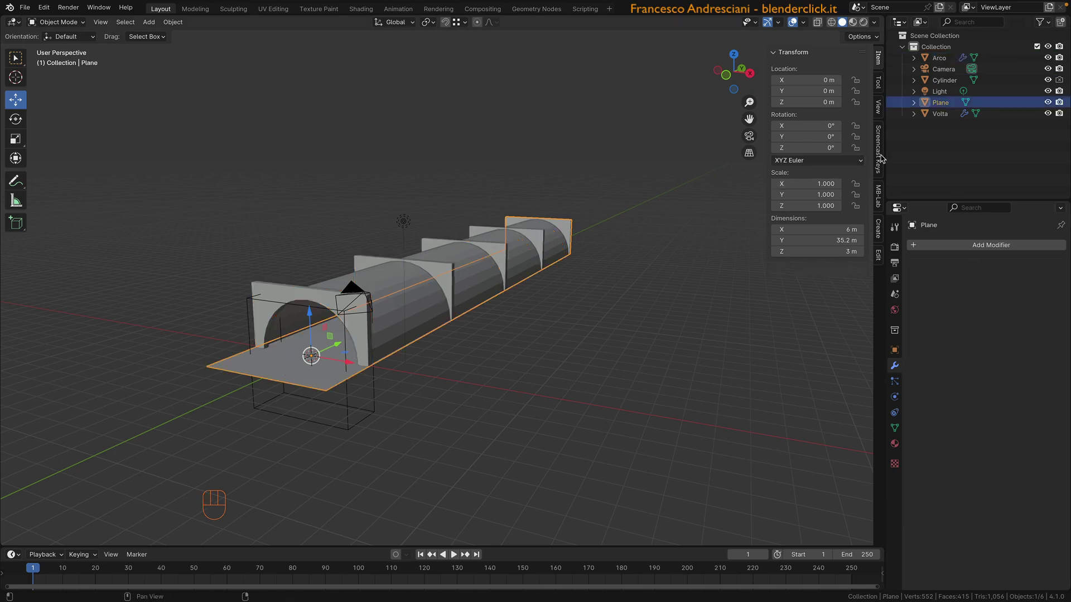
{"action": "double_click", "coordinate": [942, 103]}
{"action": "type", "text": "Pavimento"}
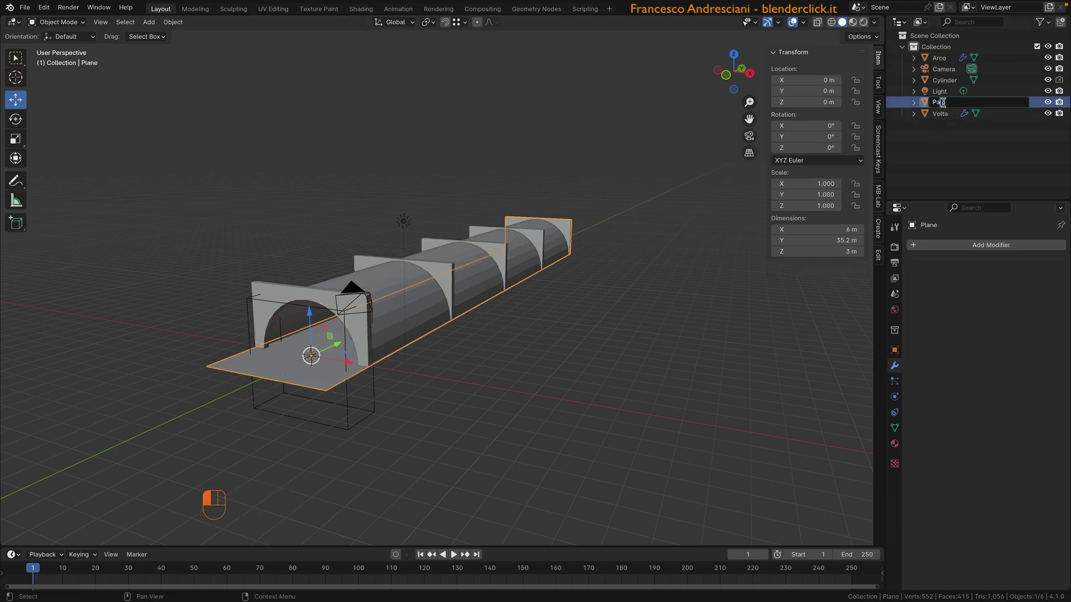
{"action": "key", "text": "Return"}
Add the prefix BOOL_ to the cutting cylinder's name, making it BOOL_Cylinder
{"action": "left_click", "coordinate": [942, 81]}
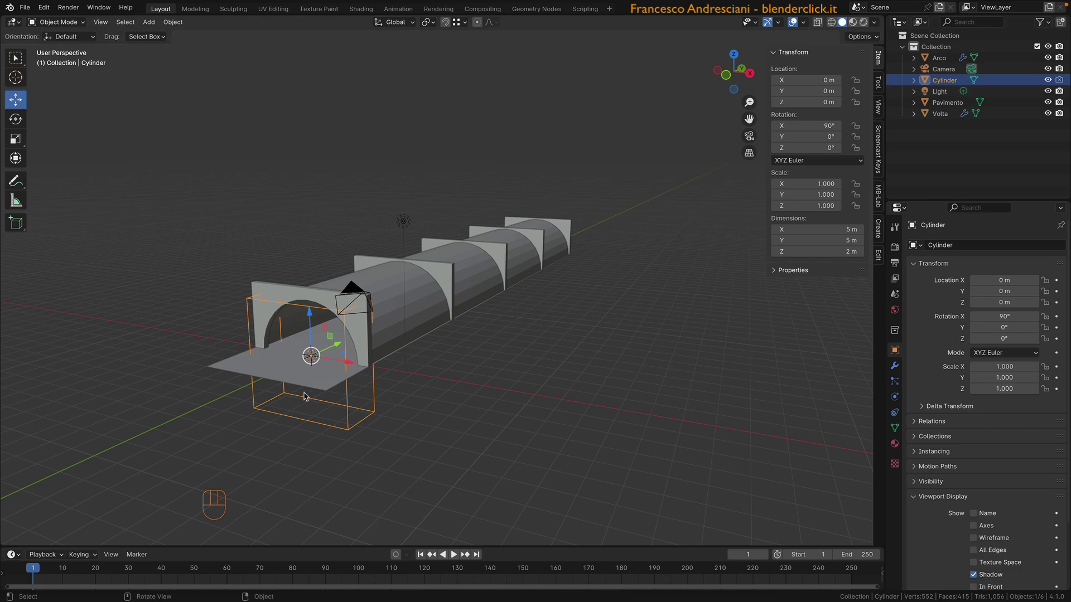
{"action": "double_click", "coordinate": [943, 81]}
{"action": "left_click", "coordinate": [967, 83]}
{"action": "key", "text": "Home"}
{"action": "type", "text": "BOOL_"}
{"action": "key", "text": "Return"}
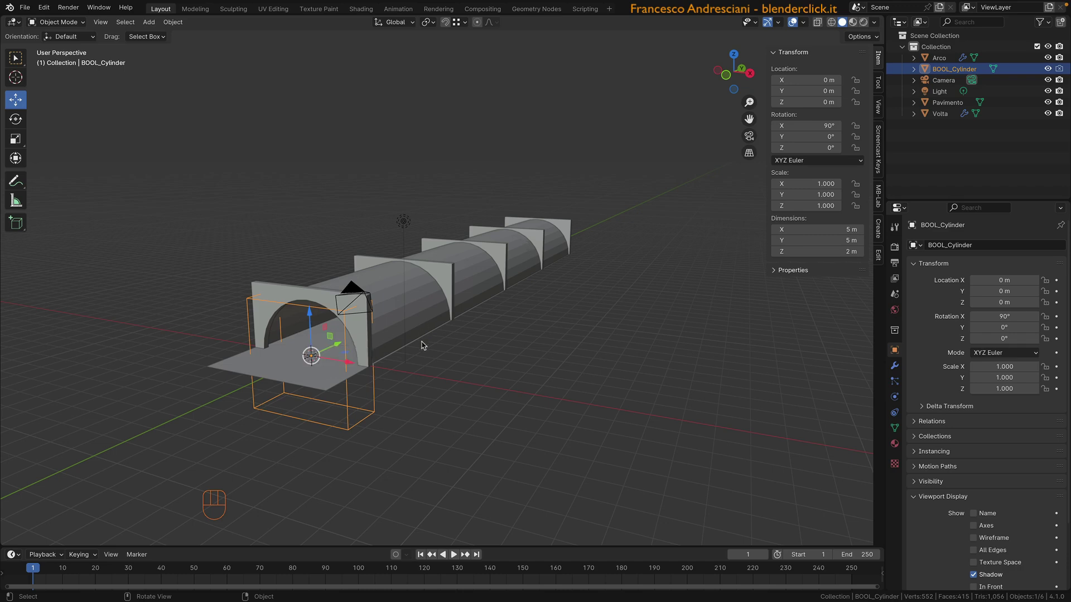
Move BOOL_Cylinder into a new collection named BOOL
{"action": "key", "text": "m"}
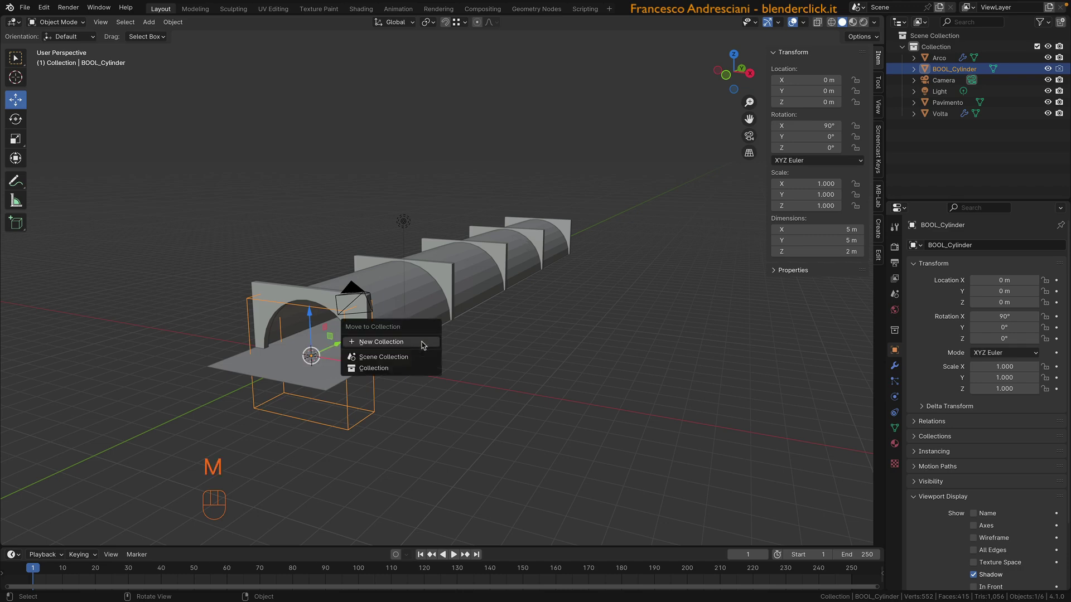
{"action": "left_click", "coordinate": [367, 344]}
{"action": "type", "text": "BOOL"}
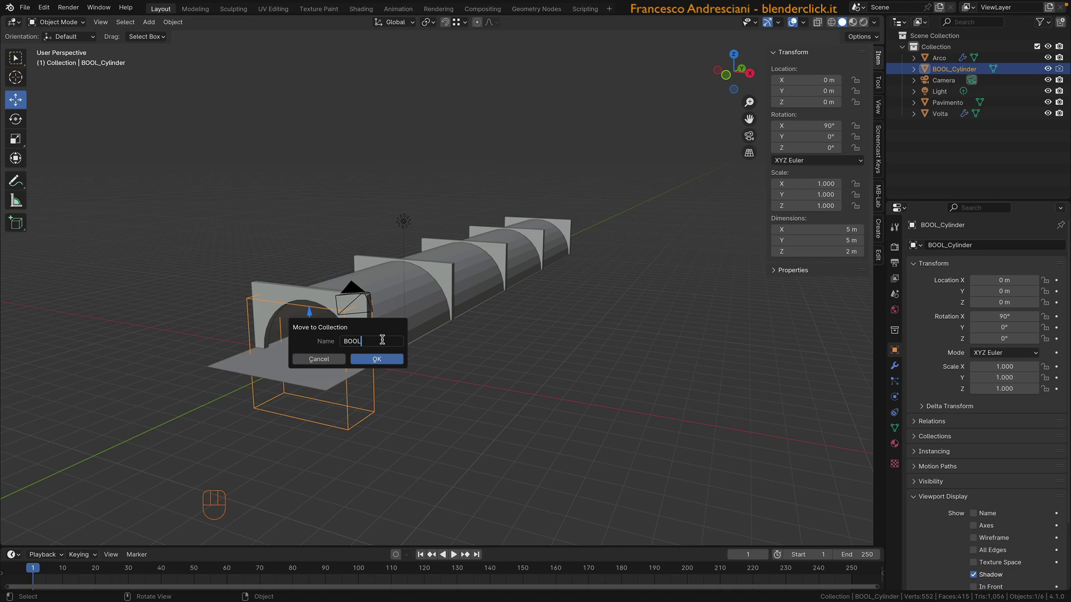
{"action": "key", "text": "Return"}
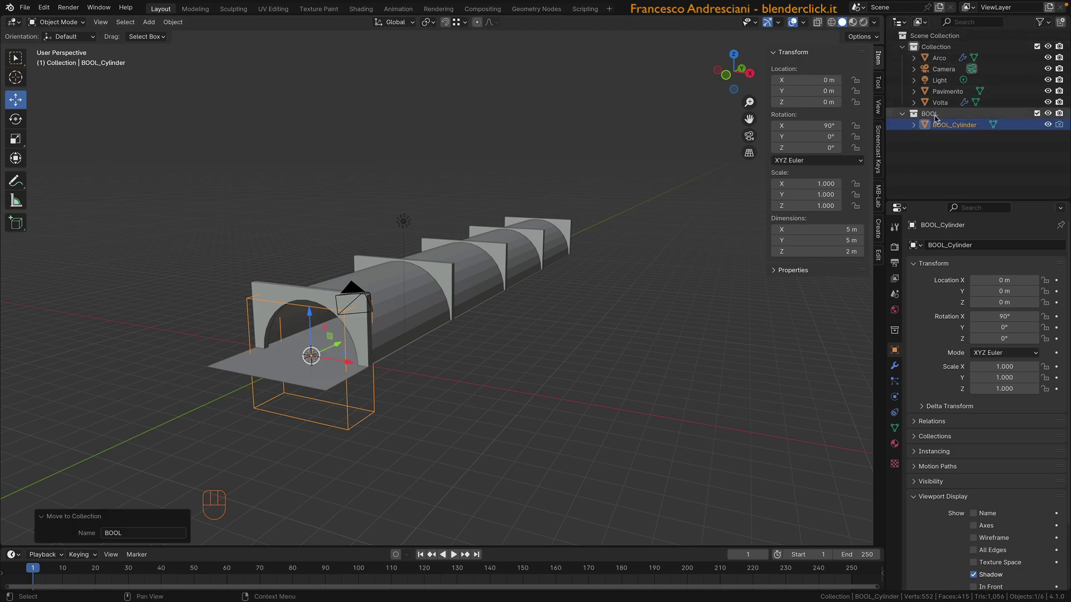
Exclude the BOOL collection from the view layer, include it again and select the cutting cylinder
{"action": "left_click", "coordinate": [1037, 113]}
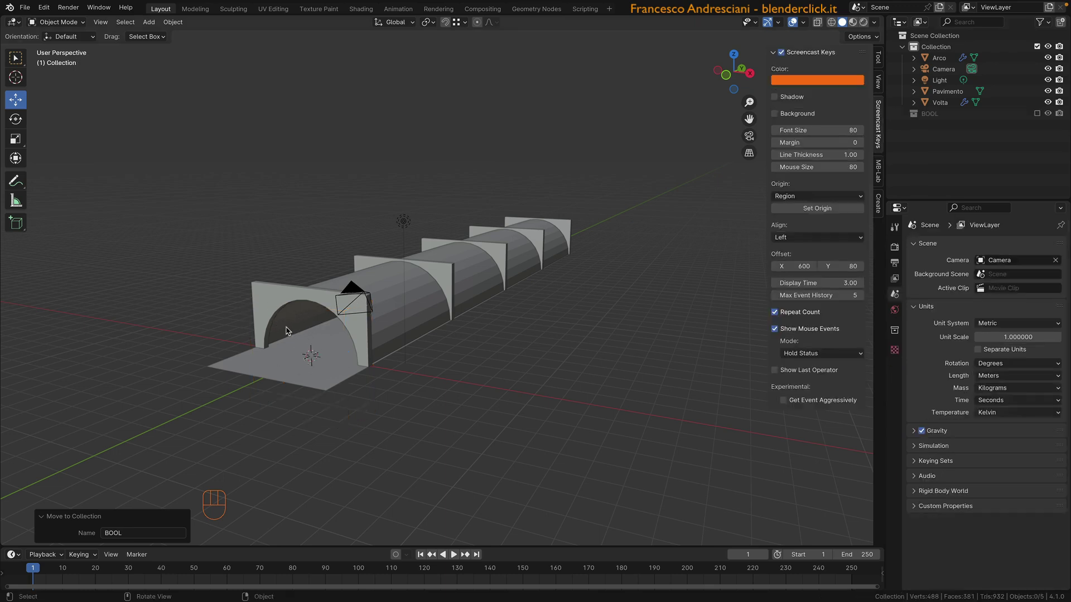
{"action": "left_click", "coordinate": [1037, 113]}
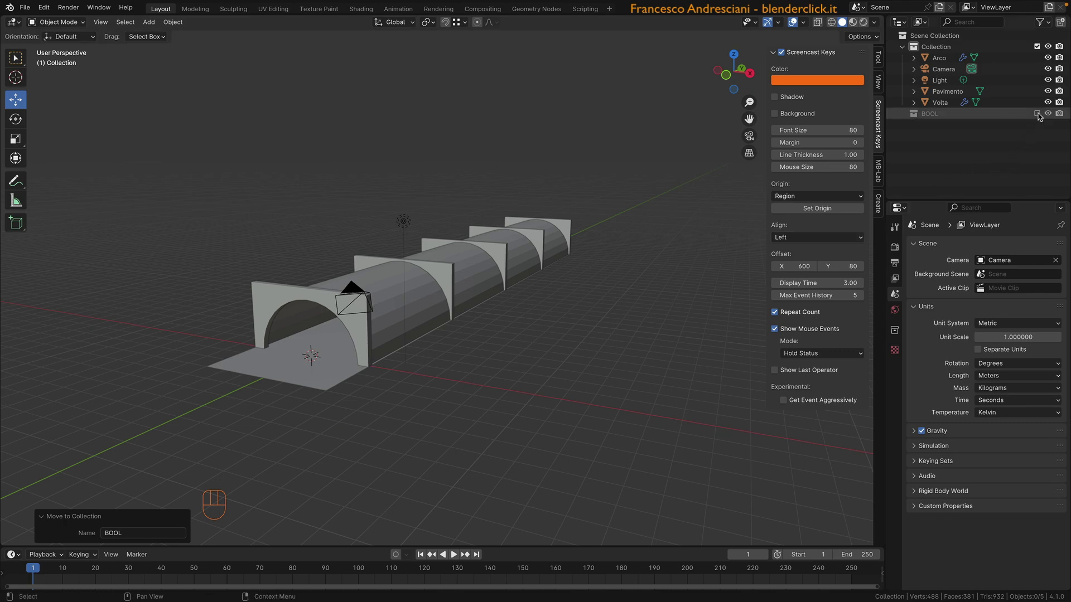
{"action": "left_click", "coordinate": [362, 307]}
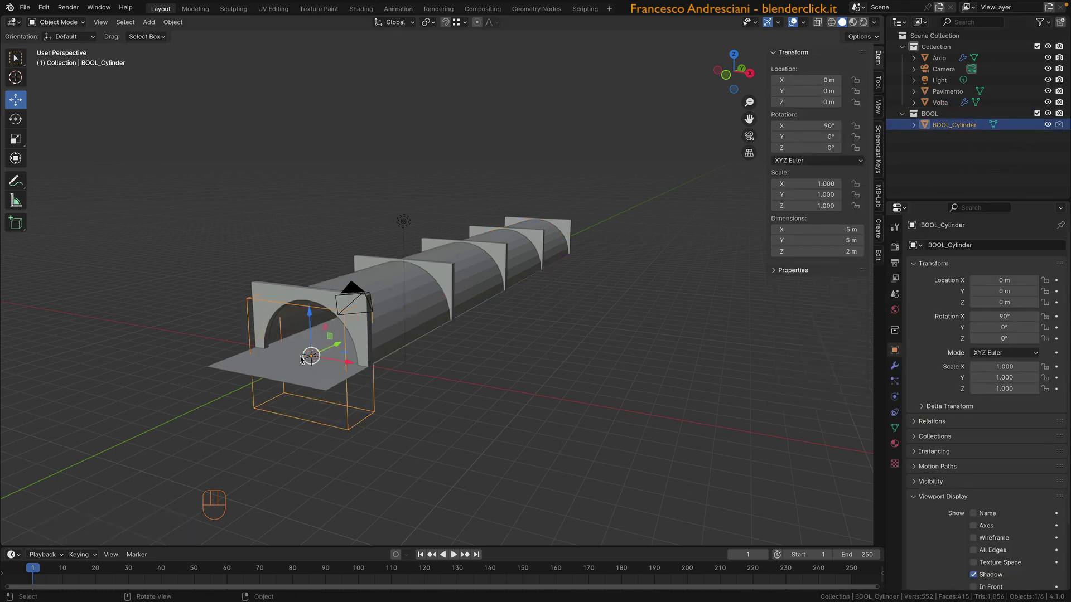